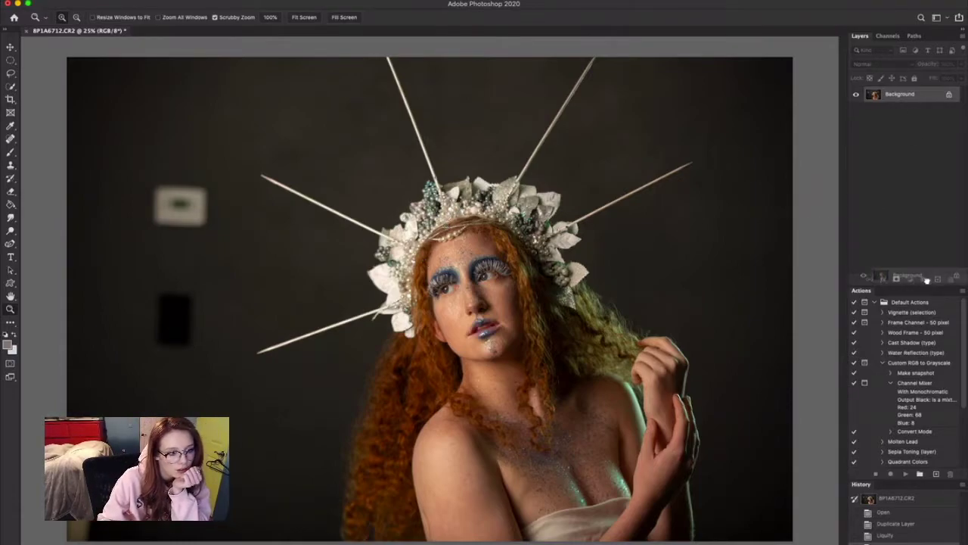
Duplicate the Background layer twice and apply a Gaussian Blur of about 10.1 pixels to the lower copy, Background copy
{"action": "key", "text": "super+j"}
{"action": "key", "text": "super+j"}
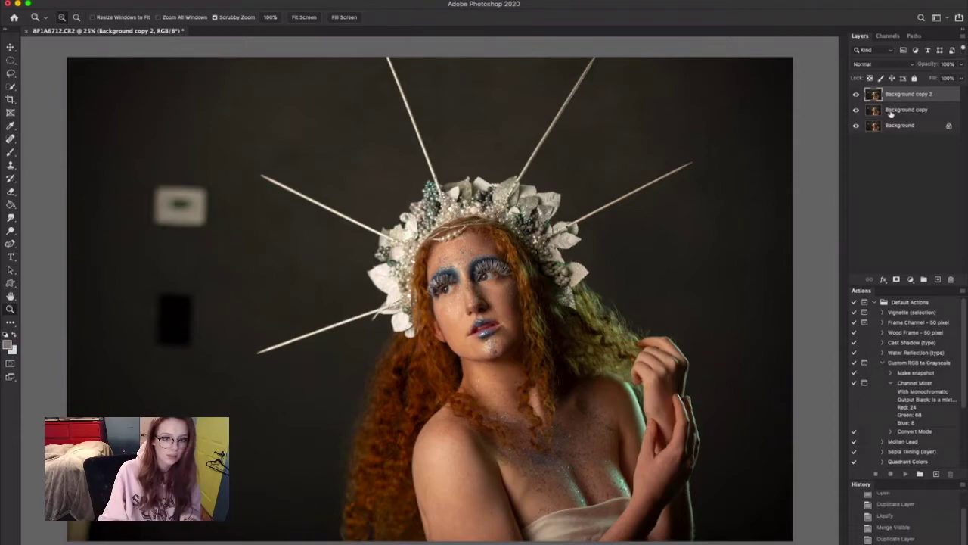
{"action": "left_click", "coordinate": [906, 109]}
{"action": "left_click", "coordinate": [126, 4]}
{"action": "mouse_move", "coordinate": [236, 3]}
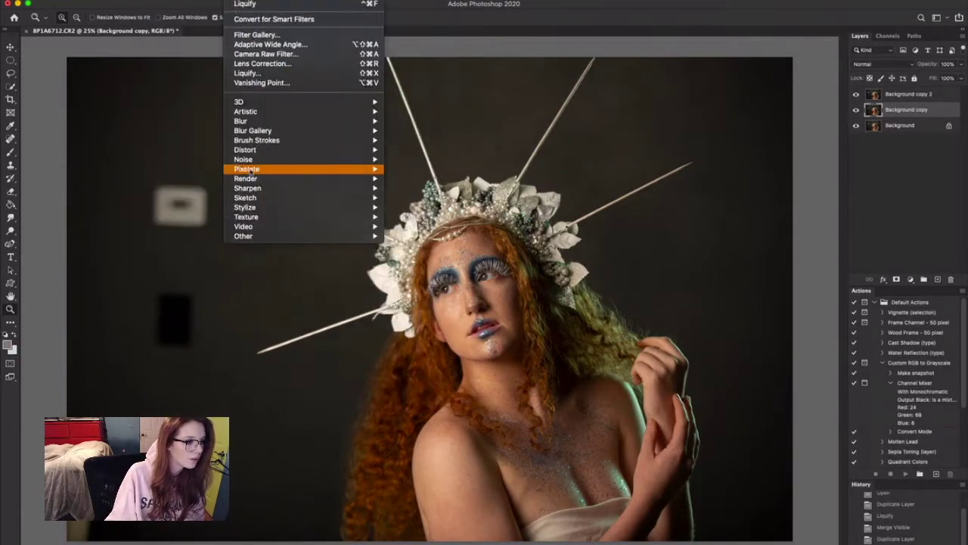
{"action": "mouse_move", "coordinate": [304, 123]}
{"action": "left_click", "coordinate": [422, 159]}
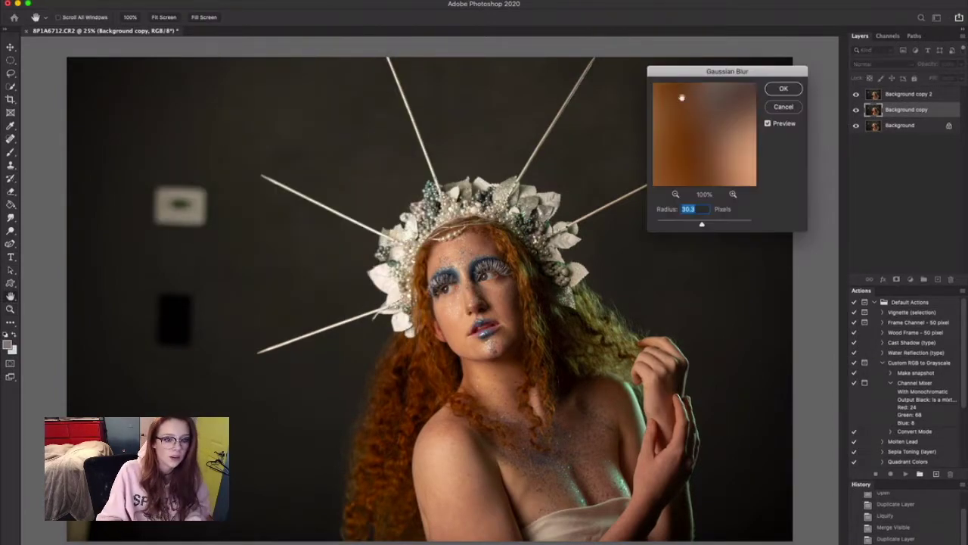
{"action": "left_click", "coordinate": [678, 195]}
{"action": "left_click", "coordinate": [677, 195]}
{"action": "left_click_drag", "start_coordinate": [701, 224], "coordinate": [695, 225]}
{"action": "left_click", "coordinate": [784, 89]}
Apply Image to Background copy 2 from layer Background copy with Subtract, scale 2, offset 128, and set the layer's blend mode to Linear Light
{"action": "left_click", "coordinate": [880, 94]}
{"action": "left_click", "coordinate": [125, 3]}
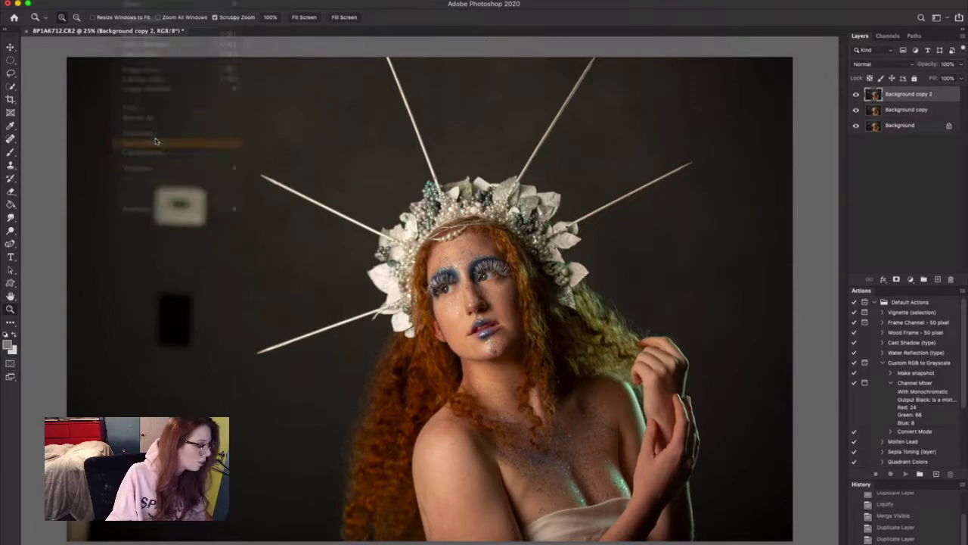
{"action": "left_click", "coordinate": [164, 146]}
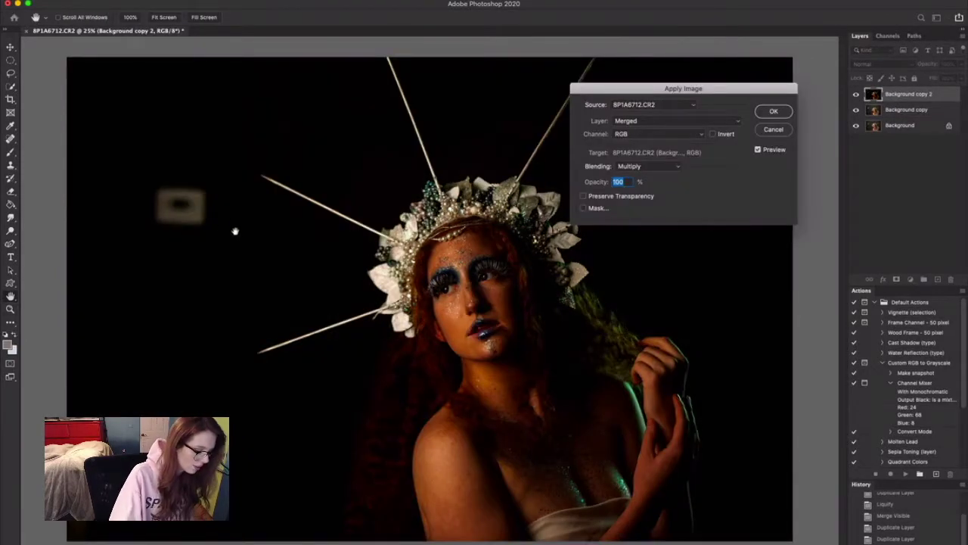
{"action": "left_click", "coordinate": [648, 166]}
{"action": "left_click", "coordinate": [653, 329]}
{"action": "left_click", "coordinate": [673, 121]}
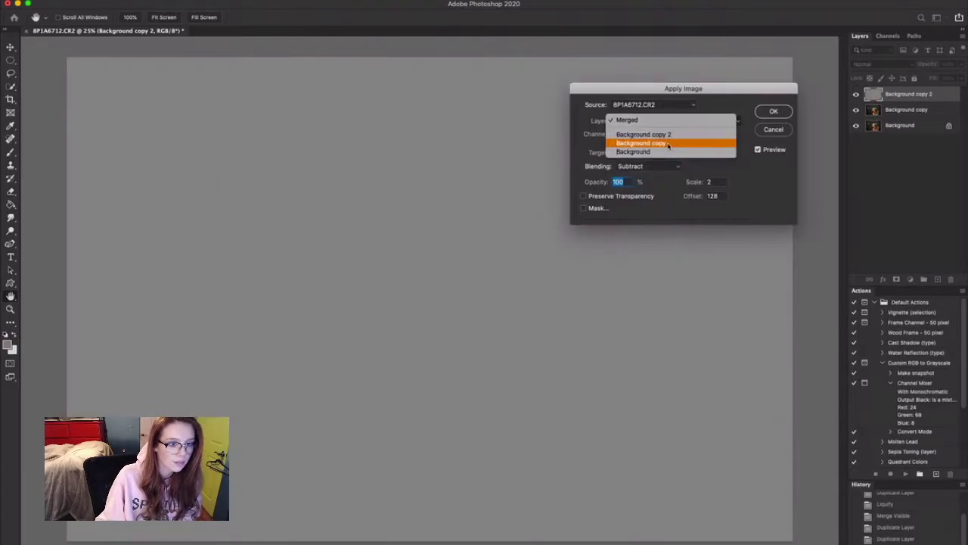
{"action": "left_click", "coordinate": [668, 143]}
{"action": "left_click", "coordinate": [773, 111]}
{"action": "left_click", "coordinate": [883, 64]}
{"action": "left_click", "coordinate": [900, 201]}
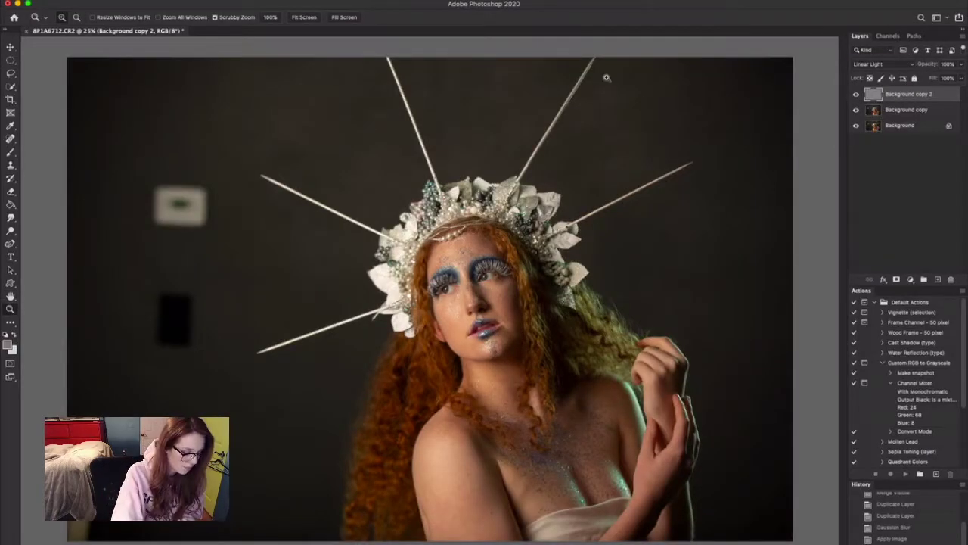
On Background copy, lasso the glittered cheek under the image-left eye and soften it with a Gaussian Blur of about 14.8 pixels
{"action": "left_click", "coordinate": [898, 112]}
{"action": "left_click_drag", "start_coordinate": [489, 321], "coordinate": [667, 258]}
{"action": "left_click", "coordinate": [910, 95]}
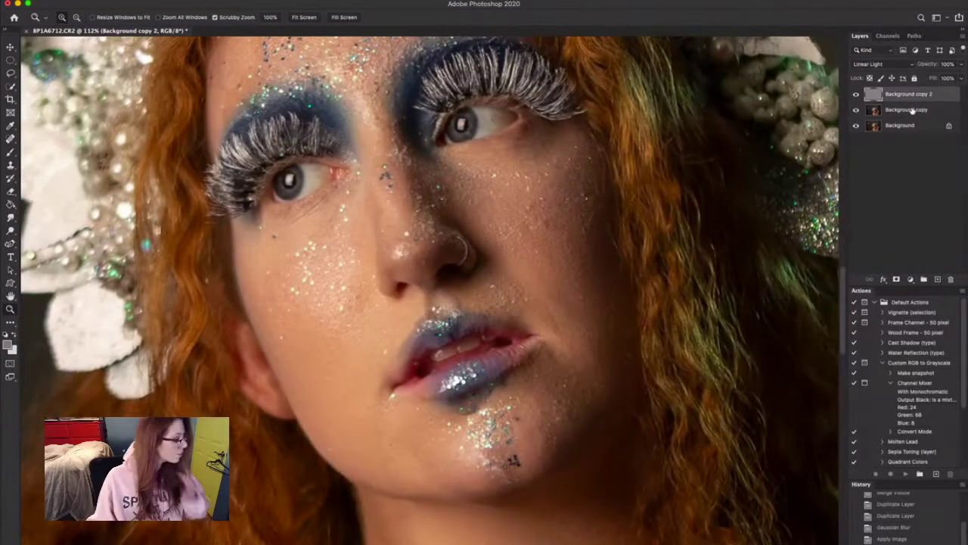
{"action": "left_click", "coordinate": [898, 109]}
{"action": "key", "text": "l"}
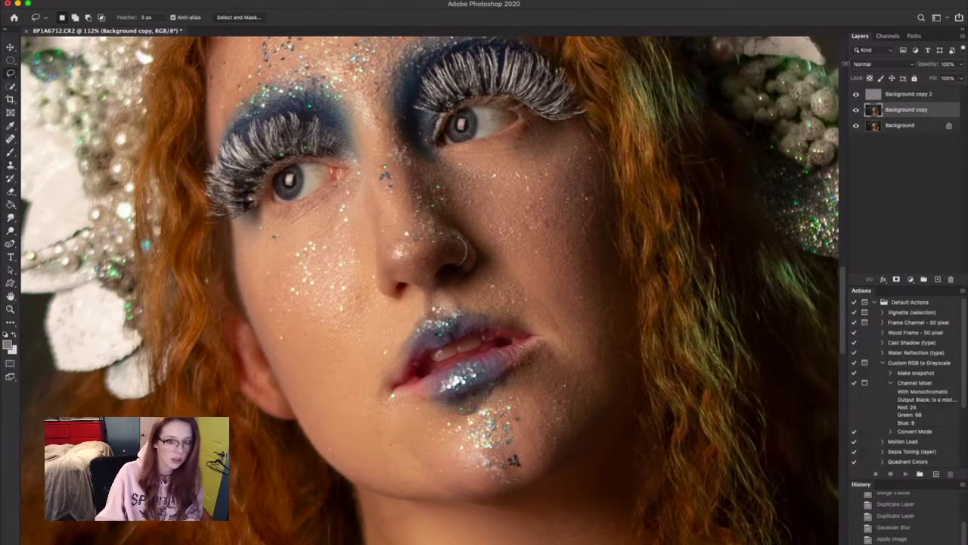
{"action": "scroll", "coordinate": [347, 399], "scroll_direction": "up", "scroll_amount": 5}
{"action": "mouse_move", "coordinate": [339, 453]}
{"action": "left_mouse_down"}
{"action": "mouse_move", "coordinate": [287, 409]}
{"action": "mouse_move", "coordinate": [328, 495]}
{"action": "left_mouse_up"}
{"action": "left_click", "coordinate": [233, 1]}
{"action": "mouse_move", "coordinate": [348, 122]}
{"action": "left_click", "coordinate": [415, 161]}
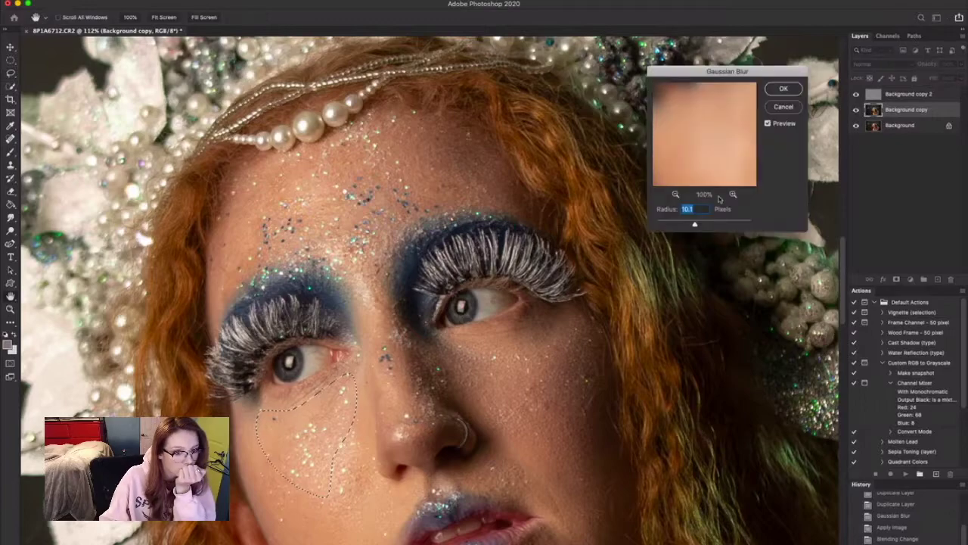
{"action": "mouse_move", "coordinate": [694, 225]}
{"action": "left_mouse_down"}
{"action": "mouse_move", "coordinate": [679, 226]}
{"action": "mouse_move", "coordinate": [696, 224]}
{"action": "left_mouse_up"}
{"action": "key", "text": "Return"}
{"action": "key", "text": "super+d"}
Lasso the shaded cheek under the image-right eye and soften it with a 14.8-pixel Gaussian Blur
{"action": "scroll", "coordinate": [557, 342], "scroll_direction": "down", "scroll_amount": 5}
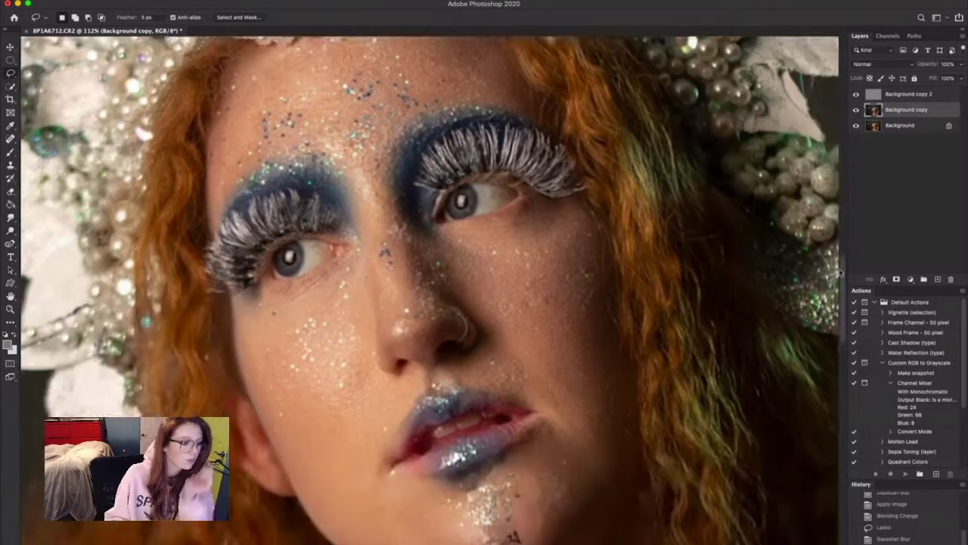
{"action": "left_click_drag", "start_coordinate": [567, 286], "coordinate": [572, 283]}
{"action": "left_click", "coordinate": [233, 1]}
{"action": "mouse_move", "coordinate": [348, 122]}
{"action": "left_click", "coordinate": [418, 161]}
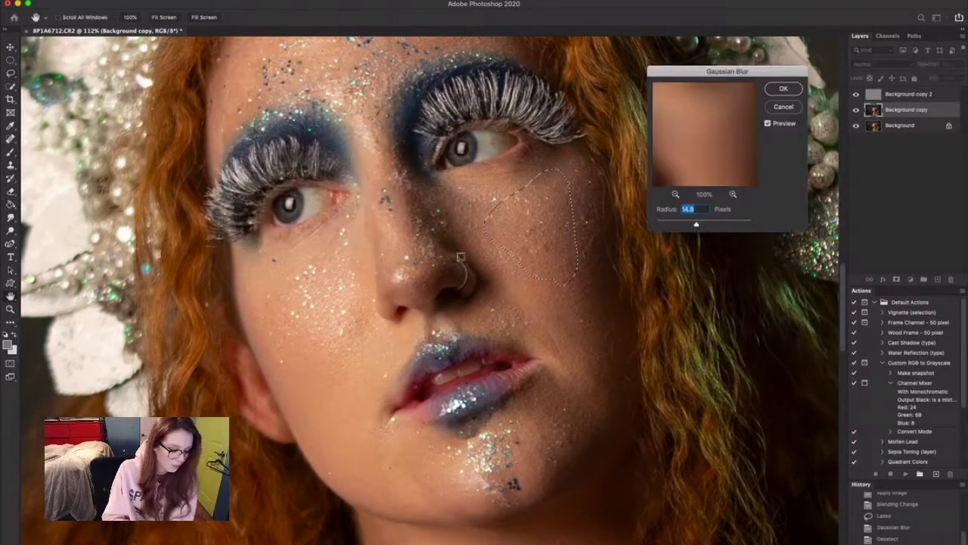
{"action": "key", "text": "Return"}
Lasso the shaded lower cheek beside the image-right mouth corner and apply a Gaussian Blur of about 19 pixels
{"action": "mouse_move", "coordinate": [582, 311]}
{"action": "left_mouse_down"}
{"action": "mouse_move", "coordinate": [506, 309]}
{"action": "mouse_move", "coordinate": [587, 309]}
{"action": "left_mouse_up"}
{"action": "left_click", "coordinate": [233, 1]}
{"action": "mouse_move", "coordinate": [270, 122]}
{"action": "left_click", "coordinate": [418, 161]}
{"action": "left_click_drag", "start_coordinate": [697, 226], "coordinate": [700, 226]}
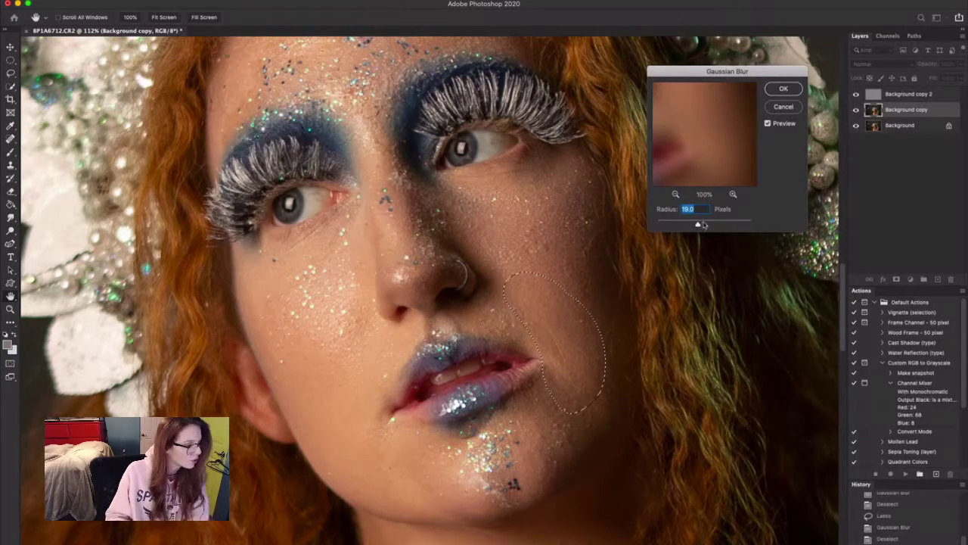
{"action": "key", "text": "Return"}
{"action": "key", "text": "ctrl+d"}
Lasso the shaded side of the chin below the mouth corner and soften it with a 20.4-pixel Gaussian Blur
{"action": "mouse_move", "coordinate": [521, 399]}
{"action": "left_mouse_down"}
{"action": "mouse_move", "coordinate": [586, 421]}
{"action": "mouse_move", "coordinate": [503, 408]}
{"action": "left_mouse_up"}
{"action": "left_click", "coordinate": [246, 6]}
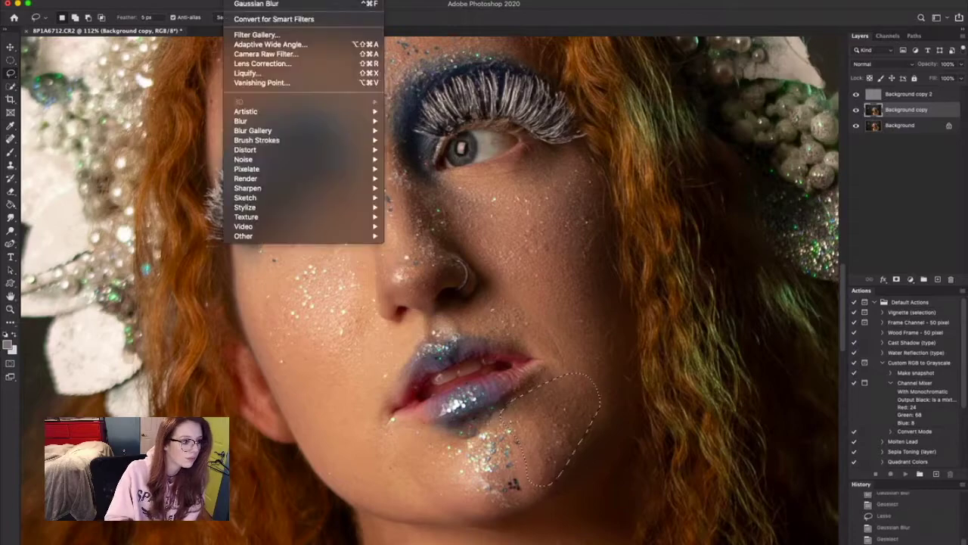
{"action": "left_click", "coordinate": [418, 160]}
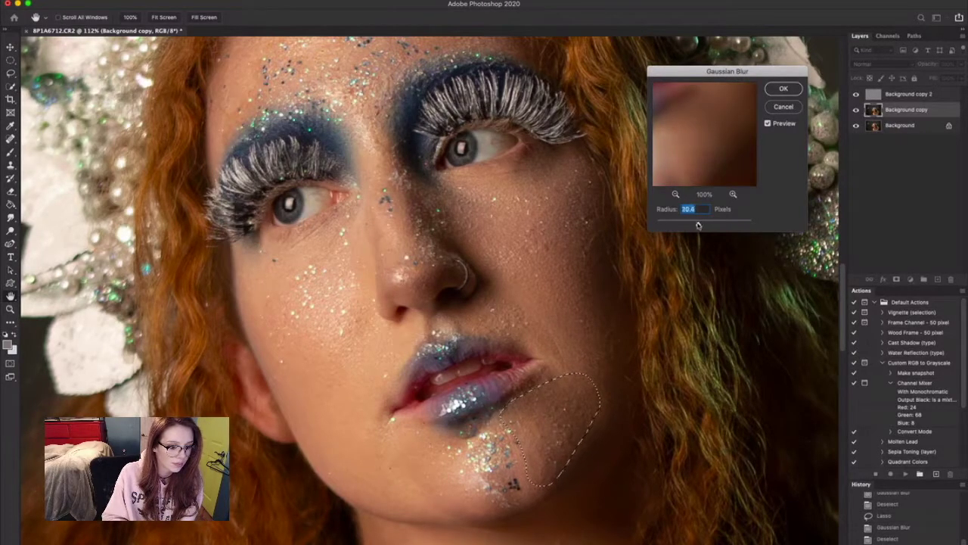
{"action": "key", "text": "Return"}
{"action": "key", "text": "ctrl+d"}
Soften the lit, image-left side of the chin with two lassoed Gaussian Blur passes
{"action": "left_click_drag", "start_coordinate": [391, 496], "coordinate": [393, 501]}
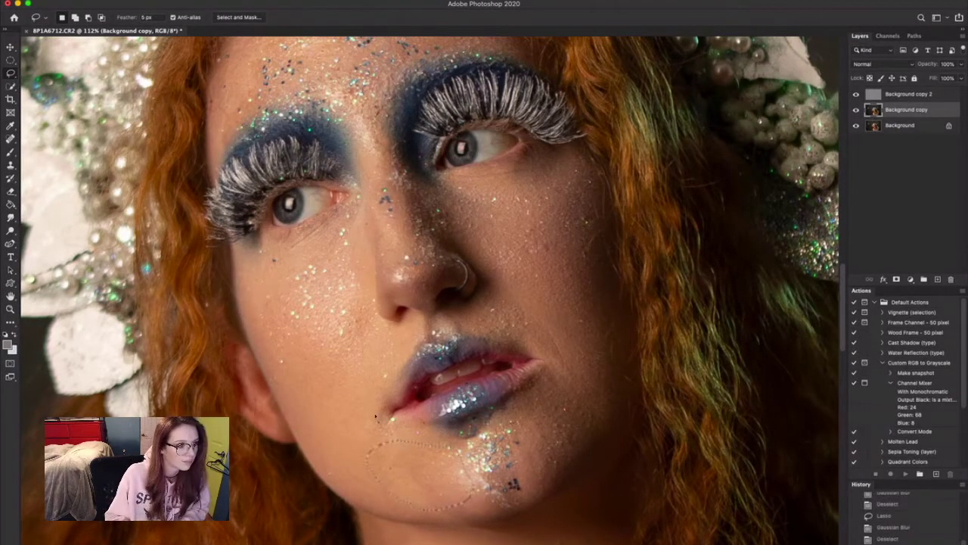
{"action": "left_click", "coordinate": [242, 1]}
{"action": "mouse_move", "coordinate": [328, 121]}
{"action": "left_click", "coordinate": [417, 159]}
{"action": "key", "text": "Return"}
{"action": "key", "text": "super+d"}
{"action": "mouse_move", "coordinate": [384, 448]}
{"action": "left_mouse_down"}
{"action": "mouse_move", "coordinate": [389, 409]}
{"action": "mouse_move", "coordinate": [394, 453]}
{"action": "left_mouse_up"}
{"action": "left_click", "coordinate": [242, 0]}
{"action": "mouse_move", "coordinate": [274, 122]}
{"action": "left_click", "coordinate": [418, 159]}
{"action": "left_click", "coordinate": [779, 90]}
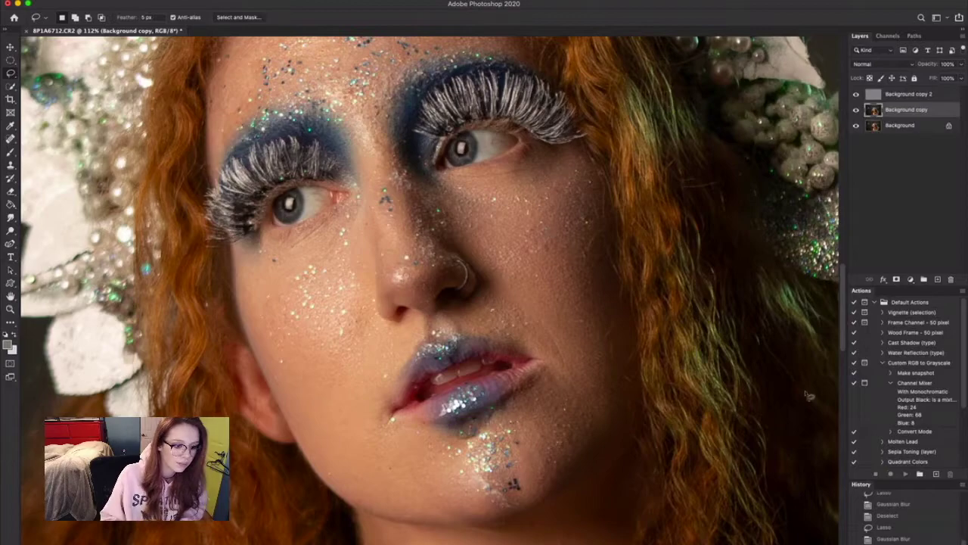
Lasso the middle of the forehead and soften it with a 12-pixel Gaussian Blur
{"action": "scroll", "coordinate": [832, 373], "scroll_direction": "up", "scroll_amount": 5}
{"action": "left_click", "coordinate": [303, 0]}
{"action": "mouse_move", "coordinate": [326, 123]}
{"action": "left_click", "coordinate": [418, 171]}
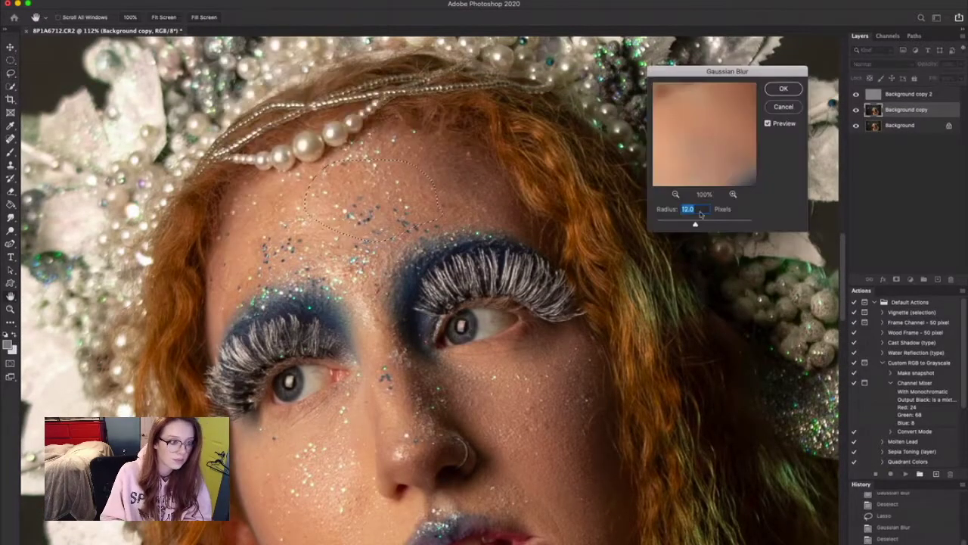
{"action": "left_click", "coordinate": [783, 89]}
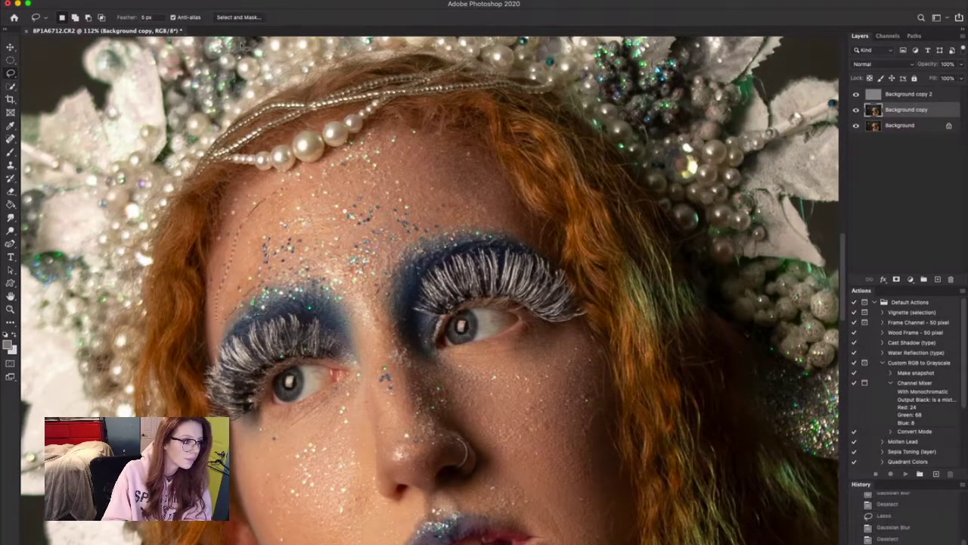
Lasso the image-left edge of the forehead near the hairline and soften it with a Gaussian Blur
{"action": "left_click", "coordinate": [299, 0]}
{"action": "mouse_move", "coordinate": [318, 125]}
{"action": "left_click", "coordinate": [418, 170]}
{"action": "left_click", "coordinate": [784, 89]}
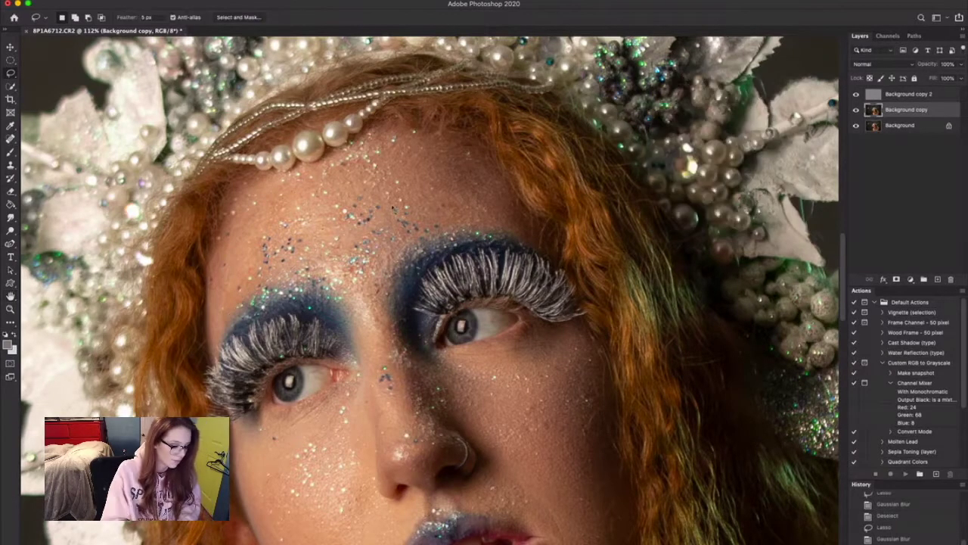
Lasso an oval of shaded skin between the mouth corner and the jaw and apply an 8.1-pixel Gaussian Blur
{"action": "scroll", "coordinate": [844, 253], "scroll_direction": "down", "scroll_amount": 3}
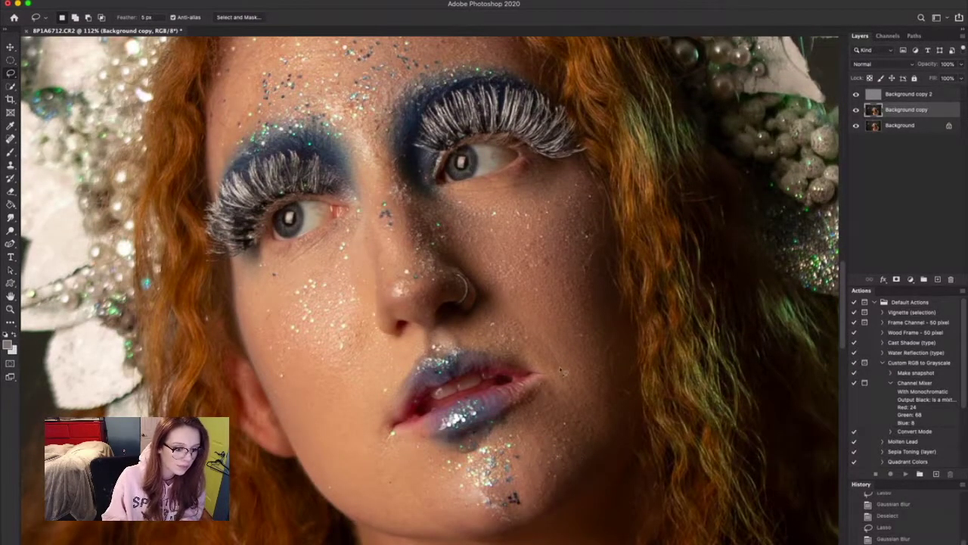
{"action": "left_click_drag", "start_coordinate": [548, 407], "coordinate": [544, 406]}
{"action": "left_click", "coordinate": [239, 1]}
{"action": "mouse_move", "coordinate": [253, 121]}
{"action": "left_click", "coordinate": [421, 159]}
{"action": "left_click_drag", "start_coordinate": [687, 225], "coordinate": [692, 226]}
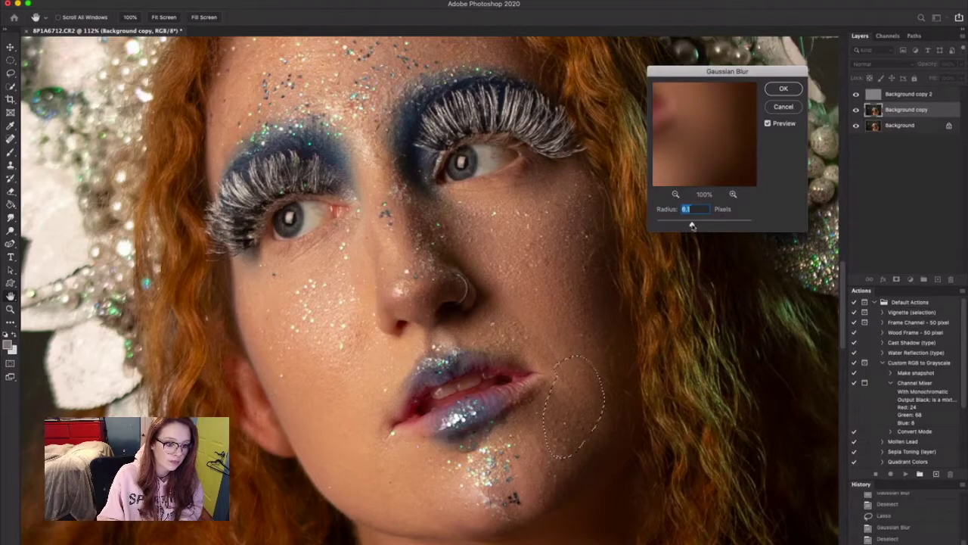
{"action": "key", "text": "Return"}
Lasso the shaded cheek beside the nose, apply a Gaussian Blur of about 9.5 pixels, and clear the selection
{"action": "mouse_move", "coordinate": [495, 254]}
{"action": "left_mouse_down"}
{"action": "mouse_move", "coordinate": [445, 198]}
{"action": "mouse_move", "coordinate": [492, 254]}
{"action": "left_mouse_up"}
{"action": "left_click", "coordinate": [240, 2]}
{"action": "mouse_move", "coordinate": [253, 121]}
{"action": "left_click", "coordinate": [420, 160]}
{"action": "left_click_drag", "start_coordinate": [686, 224], "coordinate": [693, 226]}
{"action": "left_click", "coordinate": [783, 88]}
{"action": "key", "text": "super+d"}
Lasso the lit shoulder and upper arm and soften them with a 9.5-pixel Gaussian Blur
{"action": "left_click", "coordinate": [11, 308]}
{"action": "left_click_drag", "start_coordinate": [439, 295], "coordinate": [375, 302]}
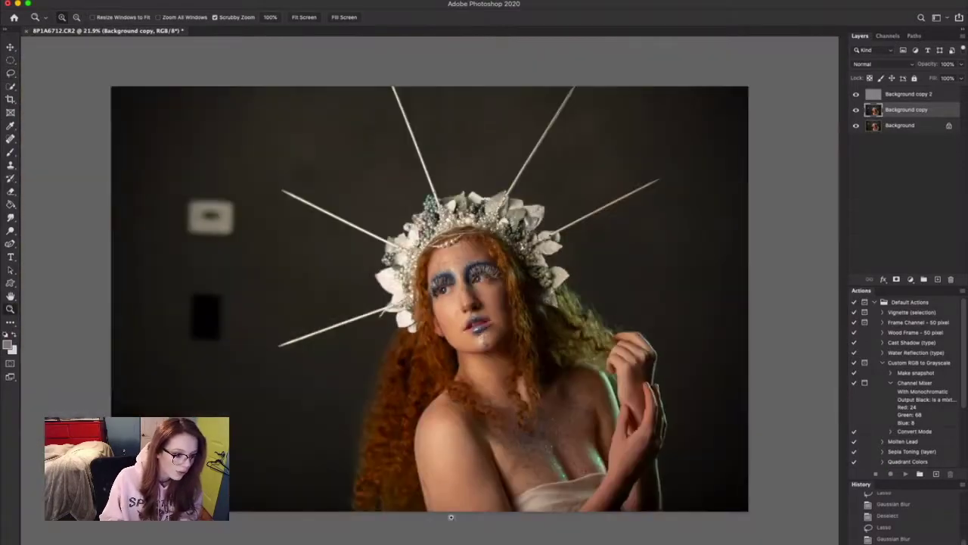
{"action": "left_click_drag", "start_coordinate": [450, 516], "coordinate": [484, 517]}
{"action": "left_click", "coordinate": [238, 4]}
{"action": "mouse_move", "coordinate": [302, 121]}
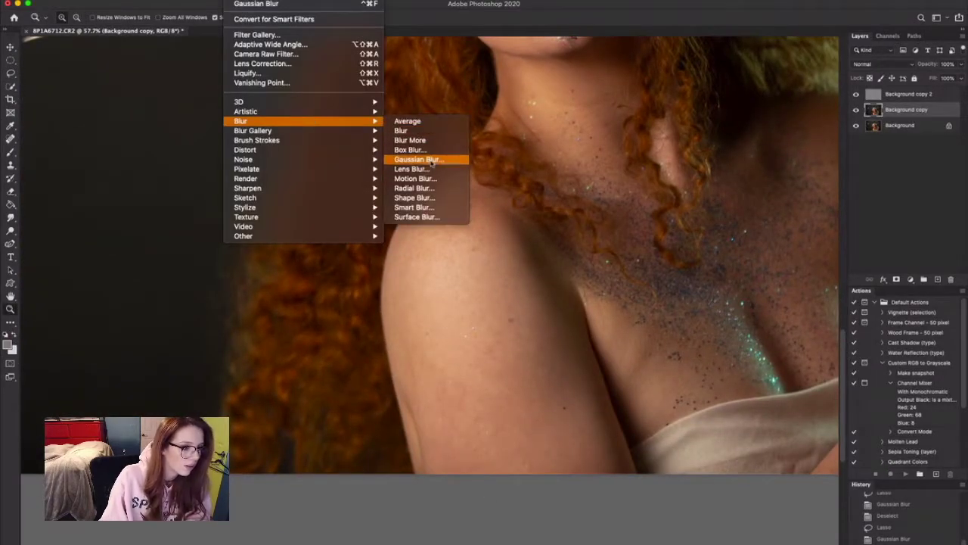
{"action": "key", "text": "Escape"}
{"action": "key", "text": "l"}
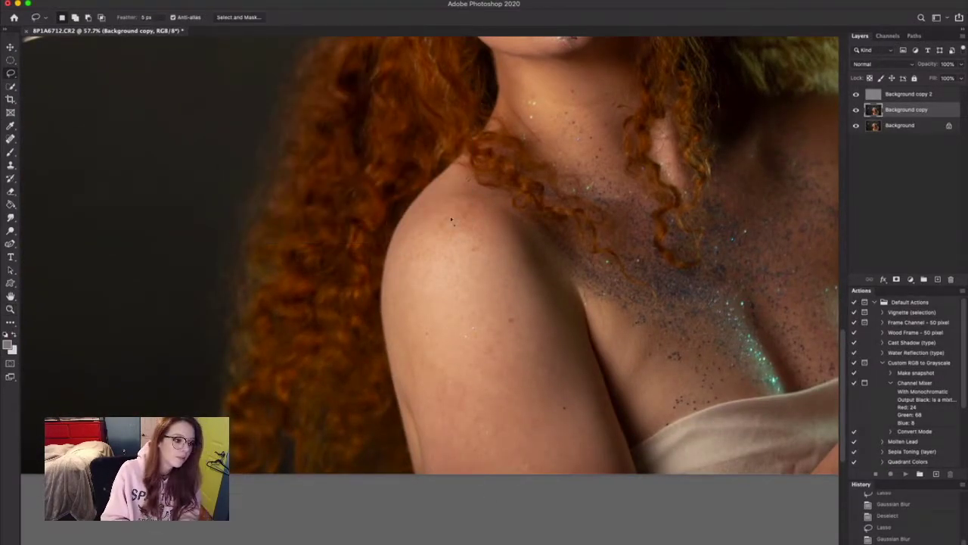
{"action": "mouse_move", "coordinate": [451, 220]}
{"action": "left_mouse_down"}
{"action": "mouse_move", "coordinate": [484, 484]}
{"action": "mouse_move", "coordinate": [522, 249]}
{"action": "left_mouse_up"}
{"action": "left_click", "coordinate": [238, 3]}
{"action": "mouse_move", "coordinate": [302, 121]}
{"action": "left_click", "coordinate": [420, 171]}
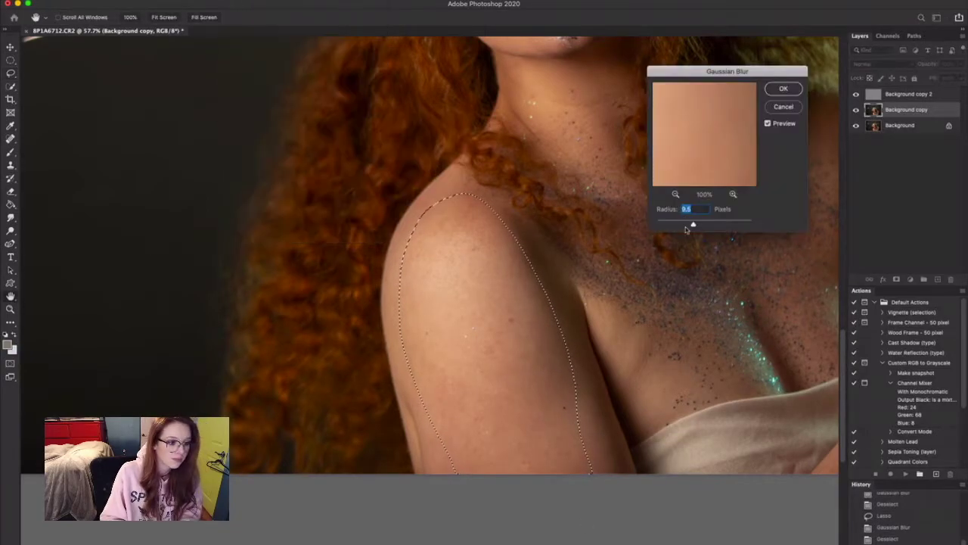
{"action": "key", "text": "Return"}
Lasso the shaded inner strip of the upper arm and apply a Gaussian Blur of about 34.6 pixels
{"action": "left_click_drag", "start_coordinate": [522, 315], "coordinate": [533, 460]}
{"action": "left_click", "coordinate": [558, 184]}
{"action": "left_click", "coordinate": [238, 4]}
{"action": "mouse_move", "coordinate": [303, 121]}
{"action": "left_click", "coordinate": [420, 171]}
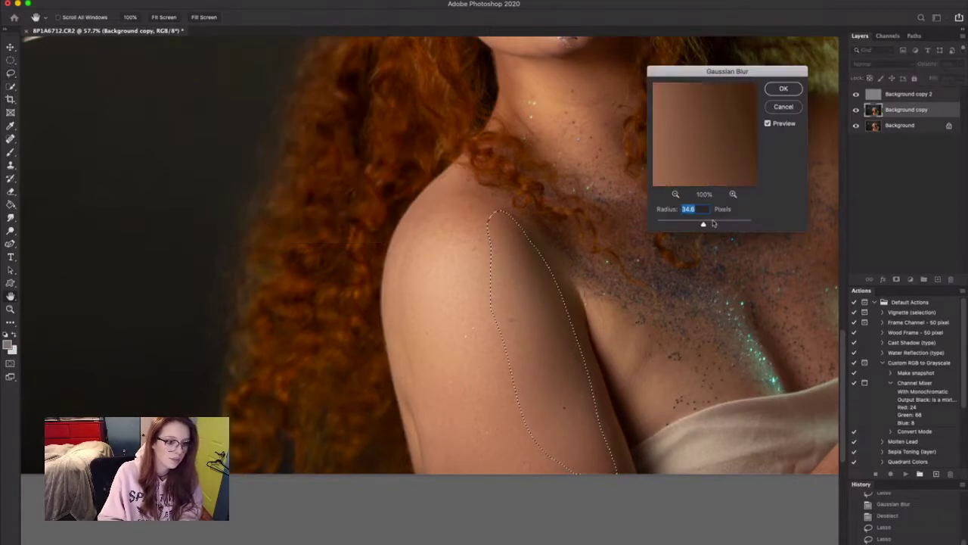
{"action": "left_click", "coordinate": [783, 89]}
Lasso the outer edge of the shoulder and upper arm, apply a Gaussian Blur, and clear the selection
{"action": "mouse_move", "coordinate": [429, 238]}
{"action": "left_mouse_down"}
{"action": "mouse_move", "coordinate": [415, 409]}
{"action": "mouse_move", "coordinate": [432, 242]}
{"action": "left_mouse_up"}
{"action": "left_click", "coordinate": [242, 4]}
{"action": "mouse_move", "coordinate": [303, 124]}
{"action": "left_click", "coordinate": [416, 97]}
{"action": "left_click", "coordinate": [783, 89]}
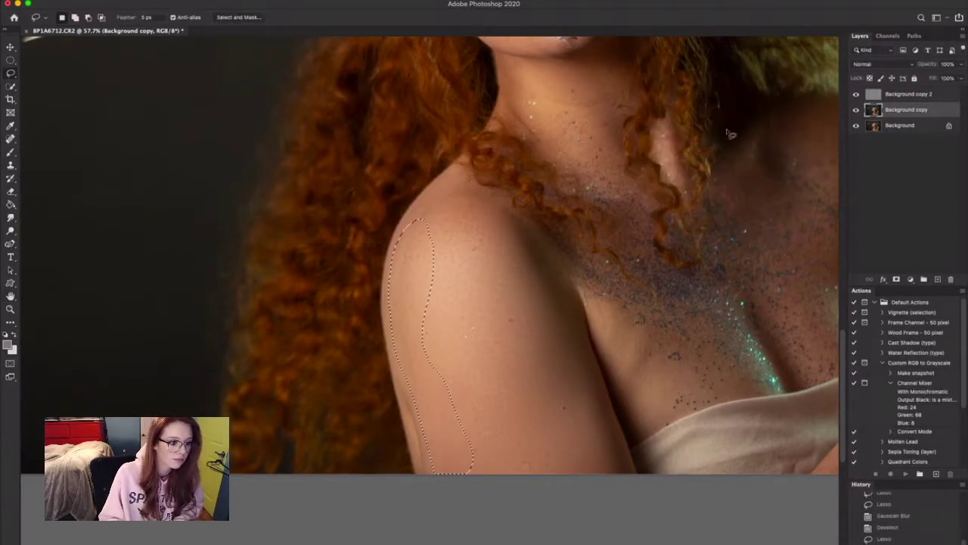
{"action": "key", "text": "super+d"}
Lasso the back of the raised hand and its forearm, soften them with a 9.1-pixel Gaussian Blur, and clear the selection
{"action": "key", "text": "z"}
{"action": "left_click_drag", "start_coordinate": [703, 433], "coordinate": [622, 444]}
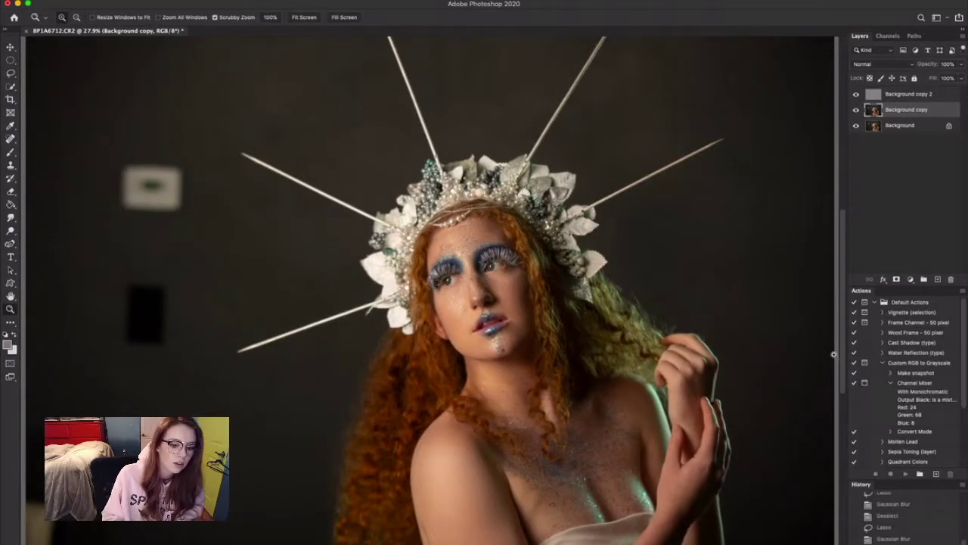
{"action": "left_click_drag", "start_coordinate": [833, 353], "coordinate": [858, 358]}
{"action": "scroll", "coordinate": [708, 529], "scroll_direction": "down", "scroll_amount": 5}
{"action": "left_click_drag", "start_coordinate": [622, 371], "coordinate": [666, 440]}
{"action": "key", "text": "l"}
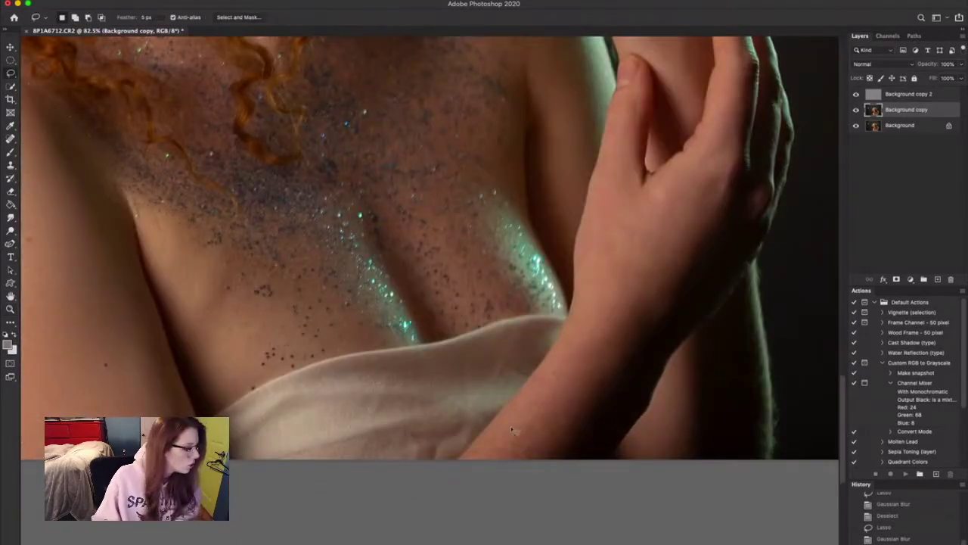
{"action": "mouse_move", "coordinate": [711, 235]}
{"action": "left_mouse_down"}
{"action": "mouse_move", "coordinate": [653, 206]}
{"action": "mouse_move", "coordinate": [522, 403]}
{"action": "mouse_move", "coordinate": [700, 254]}
{"action": "left_mouse_up"}
{"action": "left_click", "coordinate": [242, 3]}
{"action": "mouse_move", "coordinate": [302, 123]}
{"action": "left_click", "coordinate": [416, 98]}
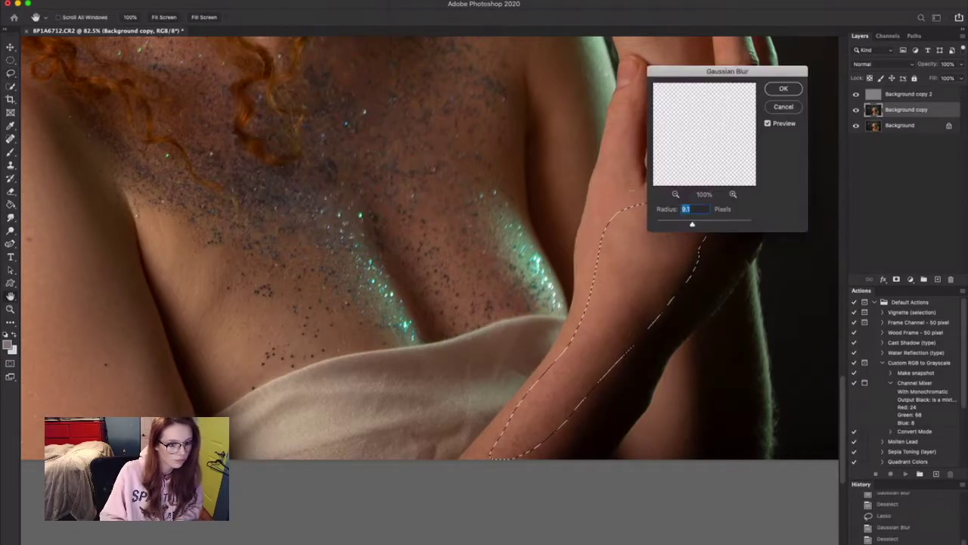
{"action": "key", "text": "Return"}
{"action": "key", "text": "ctrl+d"}
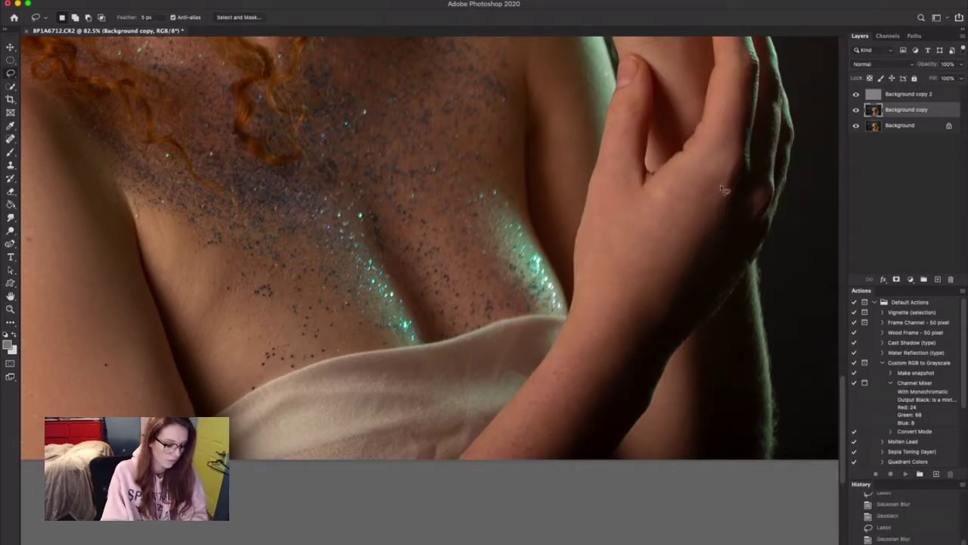
Lasso the glittered chest skin between the upper arm and the dress neckline and apply a 19-pixel Gaussian Blur
{"action": "left_click", "coordinate": [10, 309]}
{"action": "scroll", "coordinate": [406, 320], "scroll_direction": "left", "scroll_amount": 5}
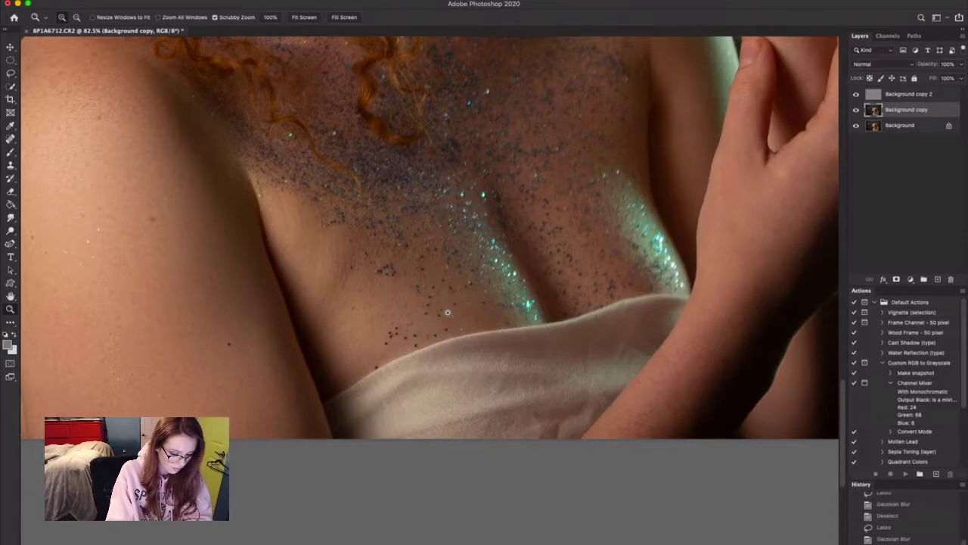
{"action": "left_click", "coordinate": [11, 74]}
{"action": "left_click_drag", "start_coordinate": [295, 210], "coordinate": [361, 356]}
{"action": "left_click", "coordinate": [234, 1]}
{"action": "mouse_move", "coordinate": [323, 122]}
{"action": "left_click", "coordinate": [424, 160]}
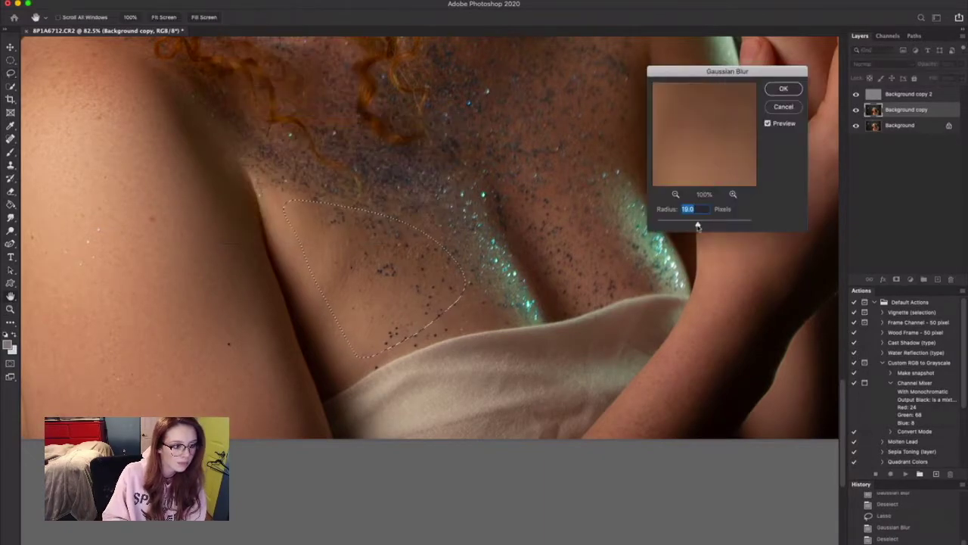
{"action": "key", "text": "Return"}
Lasso a slightly wider patch of chest skin above the dress, apply a Gaussian Blur, and clear the selection
{"action": "left_click_drag", "start_coordinate": [437, 340], "coordinate": [473, 287]}
{"action": "left_click", "coordinate": [240, 4]}
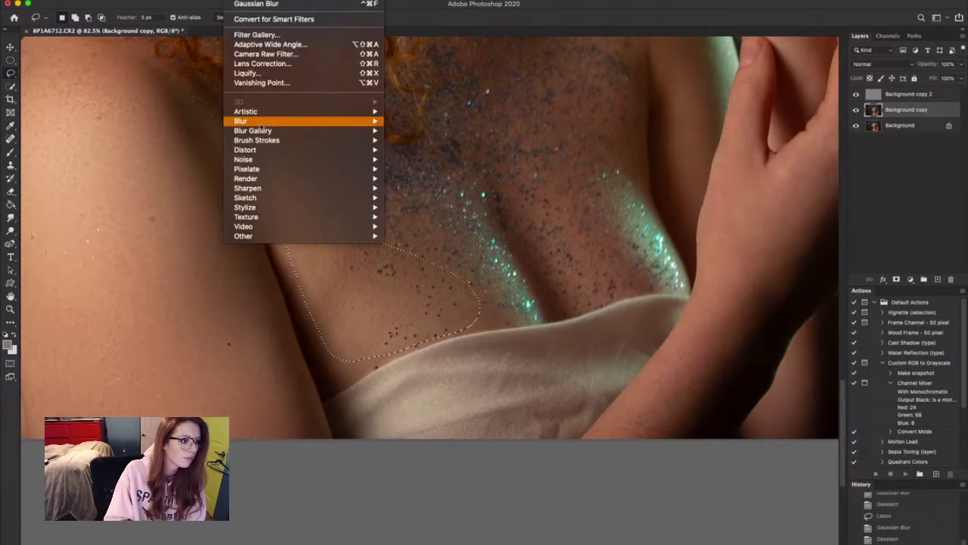
{"action": "mouse_move", "coordinate": [303, 118]}
{"action": "left_click", "coordinate": [423, 160]}
{"action": "left_click", "coordinate": [783, 89]}
{"action": "key", "text": "super+d"}
Lasso the front of the neck below the chin, smooth it with a Gaussian Blur, and clear the selection
{"action": "key", "text": "z"}
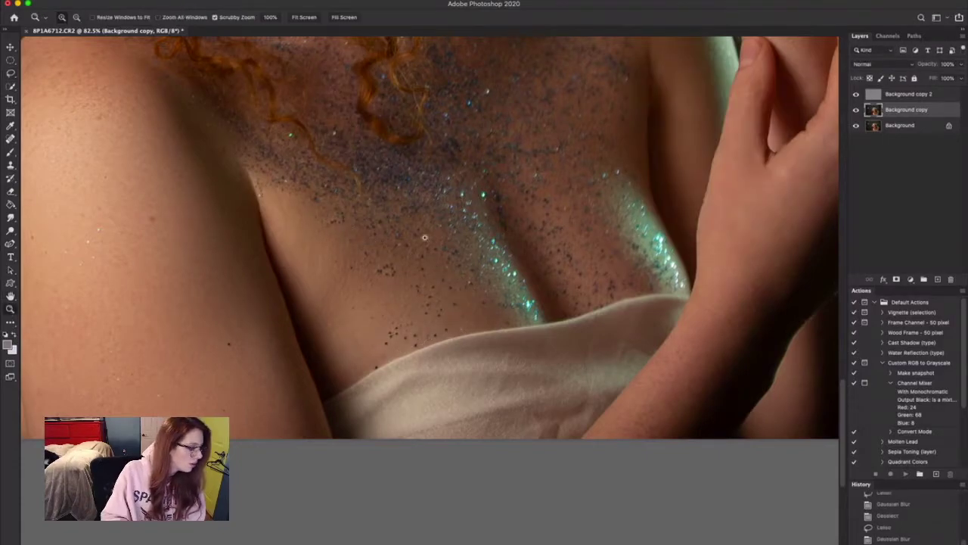
{"action": "left_click_drag", "start_coordinate": [515, 234], "coordinate": [453, 292]}
{"action": "left_click_drag", "start_coordinate": [650, 363], "coordinate": [588, 400]}
{"action": "left_click_drag", "start_coordinate": [500, 407], "coordinate": [569, 393]}
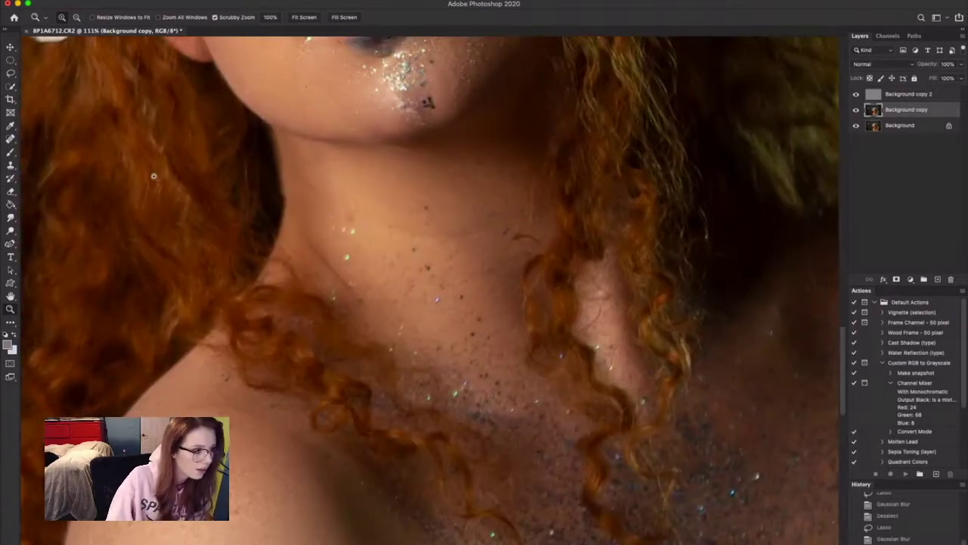
{"action": "key", "text": "l"}
{"action": "mouse_move", "coordinate": [505, 267]}
{"action": "left_mouse_down"}
{"action": "mouse_move", "coordinate": [508, 226]}
{"action": "mouse_move", "coordinate": [514, 368]}
{"action": "mouse_move", "coordinate": [505, 270]}
{"action": "left_mouse_up"}
{"action": "left_click", "coordinate": [239, 3]}
{"action": "mouse_move", "coordinate": [267, 123]}
{"action": "left_click", "coordinate": [419, 159]}
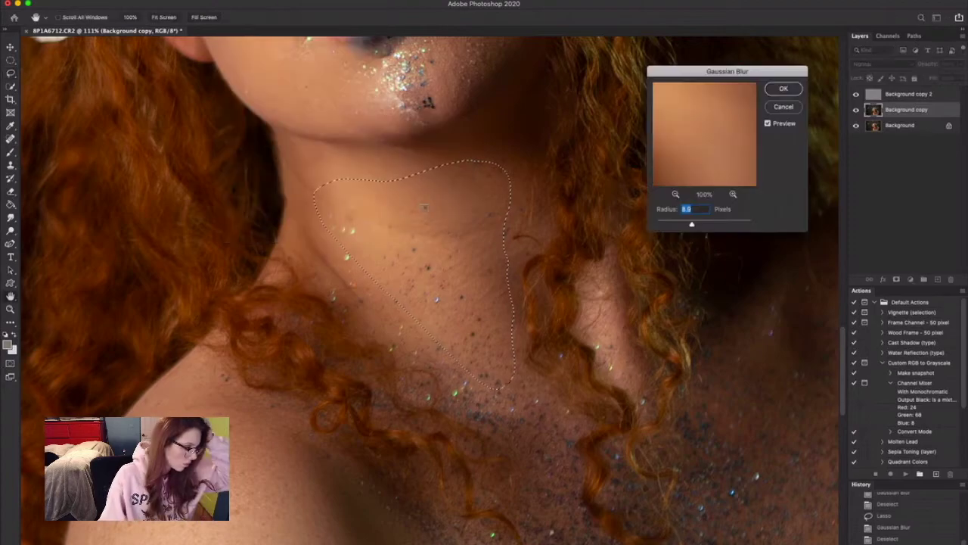
{"action": "left_click_drag", "start_coordinate": [691, 224], "coordinate": [701, 224]}
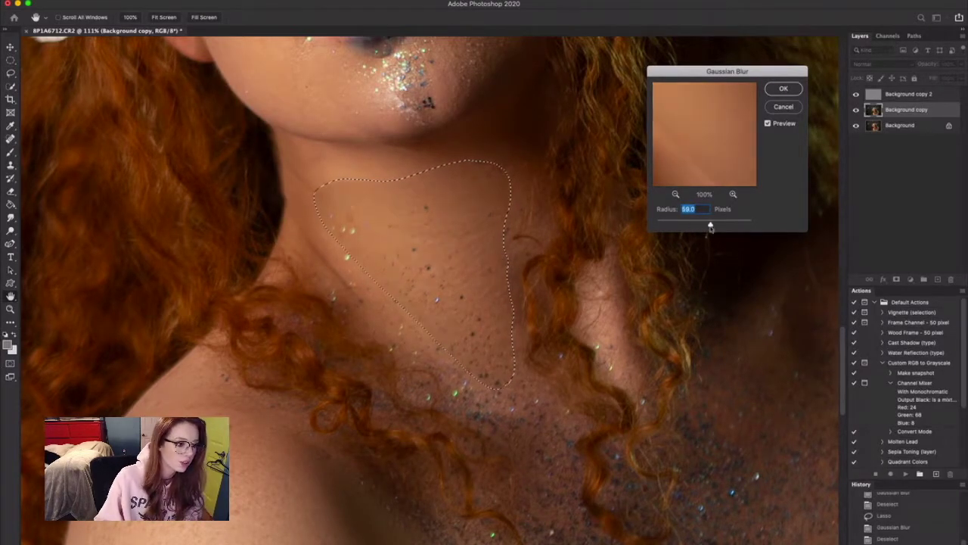
{"action": "key", "text": "Escape"}
{"action": "key", "text": "super+d"}
Make the texture layer Background copy 2 active and set up a smaller Clone Stamp that samples only the current layer
{"action": "key", "text": "z"}
{"action": "left_click_drag", "start_coordinate": [558, 273], "coordinate": [461, 287]}
{"action": "left_click_drag", "start_coordinate": [475, 320], "coordinate": [620, 301]}
{"action": "left_click", "coordinate": [909, 94]}
{"action": "left_click", "coordinate": [11, 139]}
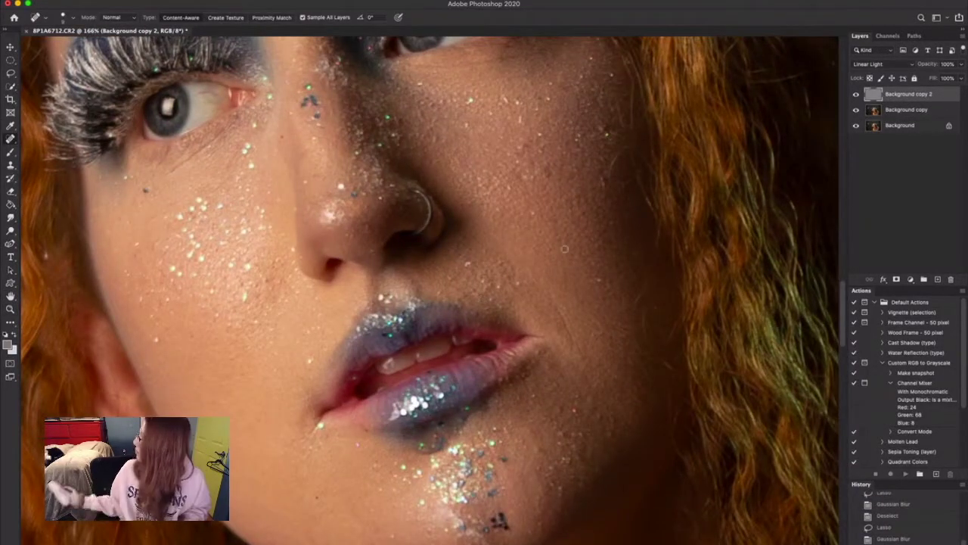
{"action": "left_click", "coordinate": [513, 200], "text": "alt"}
{"action": "left_click", "coordinate": [505, 199]}
{"action": "key", "text": "s"}
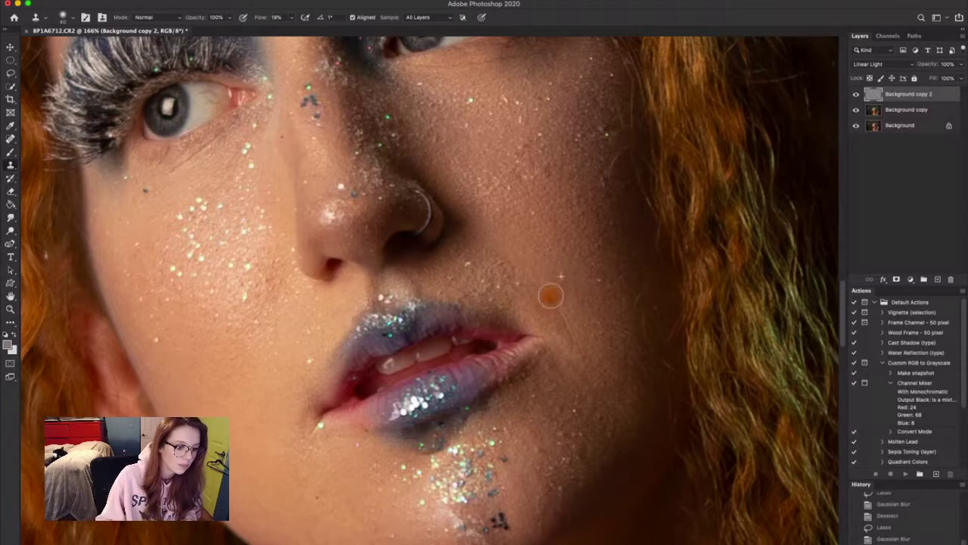
{"action": "key", "text": "super+d"}
{"action": "key", "text": "bracketleft"}
{"action": "key", "text": "bracketleft"}
{"action": "key", "text": "bracketleft"}
Clone clean skin texture over the specks and lines on the shaded cheek between the nose and the mouth corner
{"action": "left_click", "coordinate": [514, 258], "text": "alt"}
{"action": "left_click", "coordinate": [562, 285]}
{"action": "left_click", "coordinate": [558, 318], "text": "alt"}
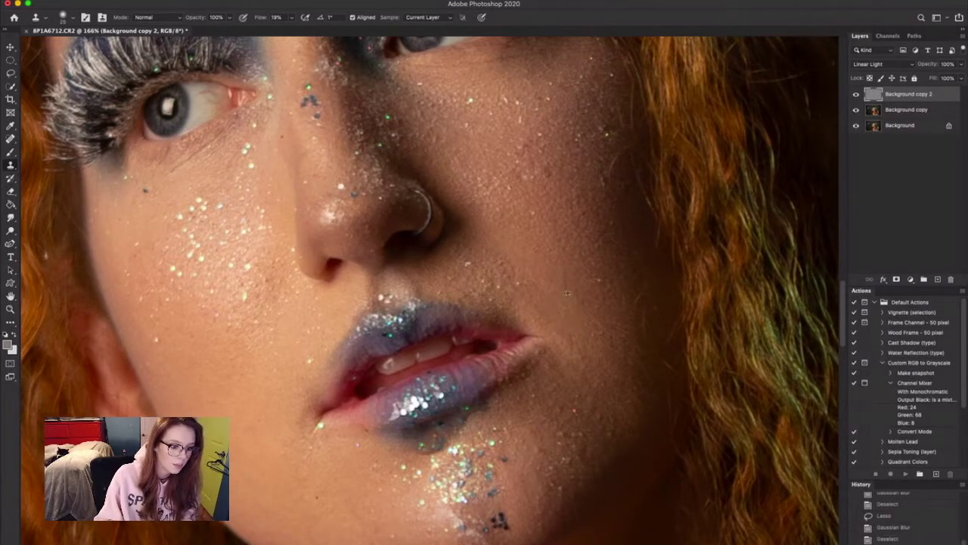
{"action": "left_click", "coordinate": [590, 361], "text": "alt"}
{"action": "left_click_drag", "start_coordinate": [567, 287], "coordinate": [574, 271]}
{"action": "left_click", "coordinate": [605, 278], "text": "alt"}
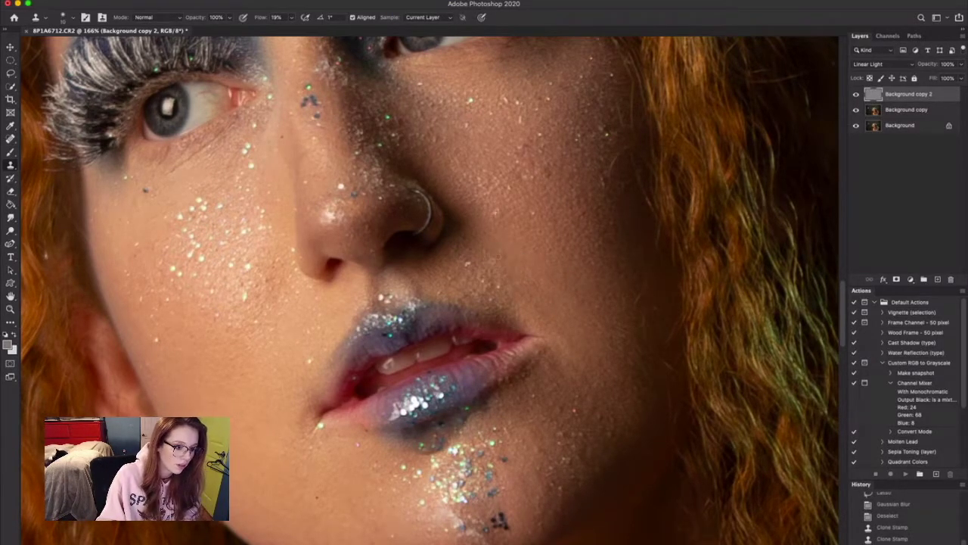
{"action": "left_click", "coordinate": [521, 242]}
{"action": "left_click", "coordinate": [549, 277]}
{"action": "left_click", "coordinate": [496, 246], "text": "alt"}
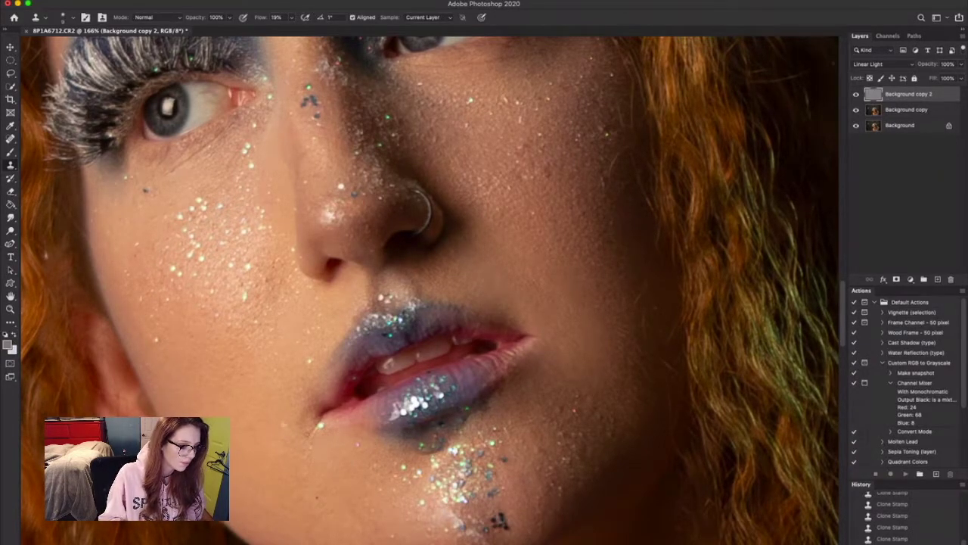
Clone clean texture over the stray glitter and blemishes on the lit lower cheek, jaw and chin
{"action": "left_click_drag", "start_coordinate": [284, 415], "coordinate": [292, 386]}
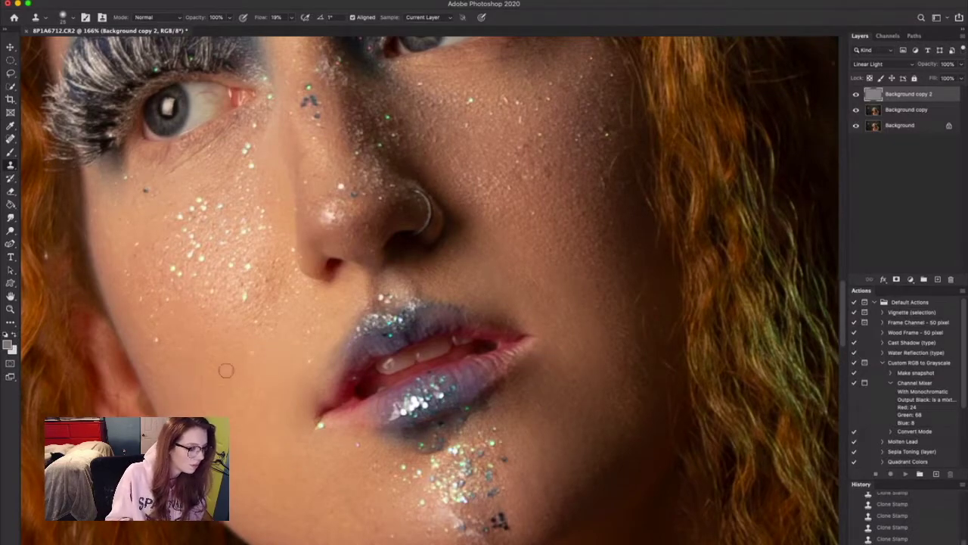
{"action": "scroll", "coordinate": [326, 478], "scroll_direction": "down", "scroll_amount": 5}
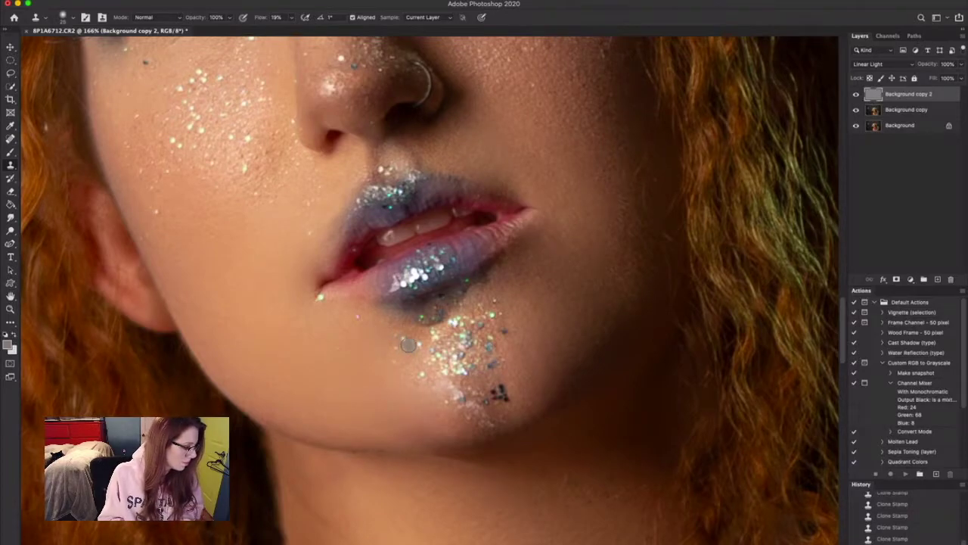
{"action": "scroll", "coordinate": [530, 302], "scroll_direction": "up", "scroll_amount": 5}
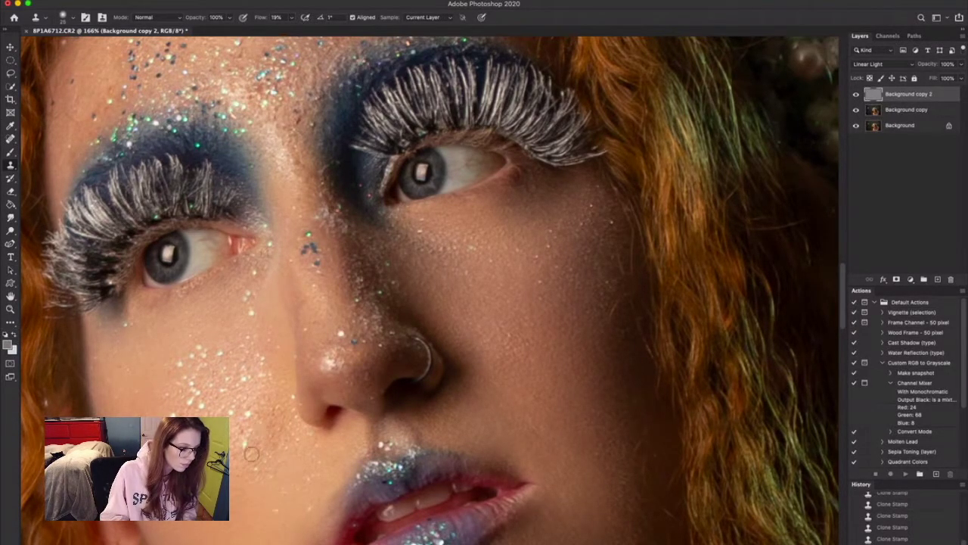
Clone Stamp the rough texture and stray specks on the nose bridge, between the brows and up toward the forehead
{"action": "key", "text": "z"}
{"action": "left_click_drag", "start_coordinate": [458, 381], "coordinate": [341, 378]}
{"action": "left_click_drag", "start_coordinate": [484, 412], "coordinate": [541, 409]}
{"action": "left_click_drag", "start_coordinate": [492, 318], "coordinate": [431, 311]}
{"action": "mouse_move", "coordinate": [460, 293]}
{"action": "left_mouse_down"}
{"action": "mouse_move", "coordinate": [485, 300]}
{"action": "mouse_move", "coordinate": [491, 319]}
{"action": "mouse_move", "coordinate": [529, 312]}
{"action": "left_mouse_up"}
{"action": "left_click", "coordinate": [10, 165]}
{"action": "left_click", "coordinate": [425, 311], "text": "alt"}
{"action": "left_click", "coordinate": [410, 302]}
{"action": "left_click", "coordinate": [426, 291], "text": "alt"}
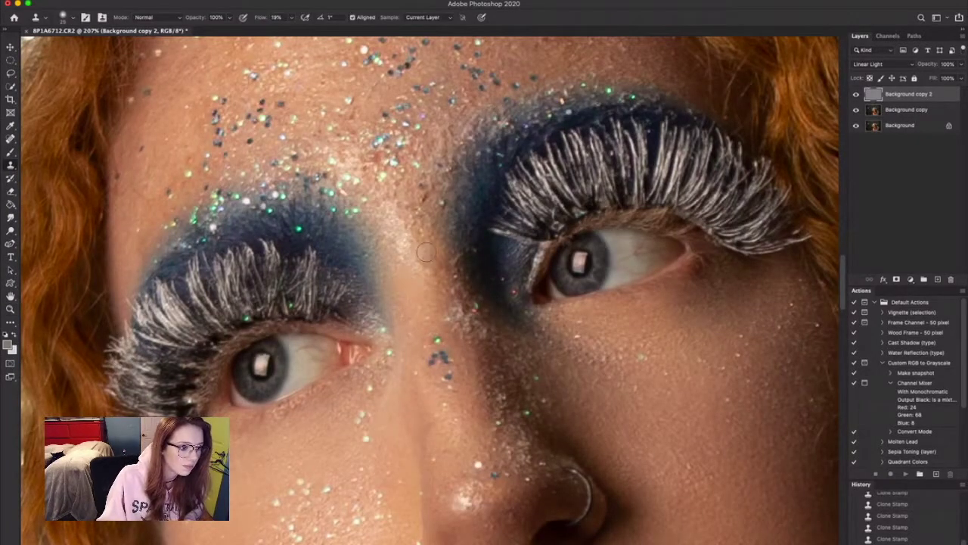
{"action": "left_click", "coordinate": [409, 284]}
{"action": "scroll", "coordinate": [408, 317], "scroll_direction": "up", "scroll_amount": 5}
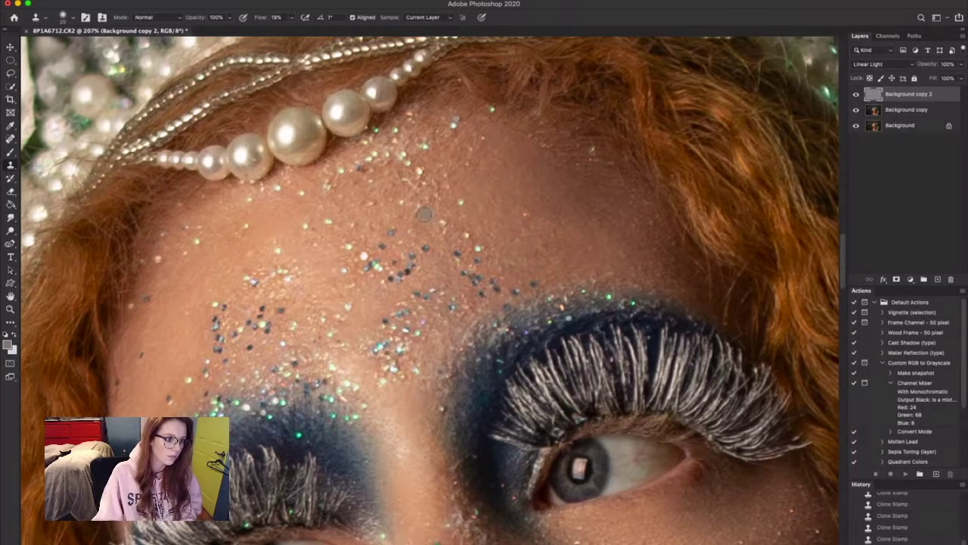
Clone Stamp the spots and bumps on the shoulder and upper arm
{"action": "key", "text": "z"}
{"action": "key", "text": "ctrl+0"}
{"action": "left_click_drag", "start_coordinate": [421, 491], "coordinate": [488, 484]}
{"action": "key", "text": "s"}
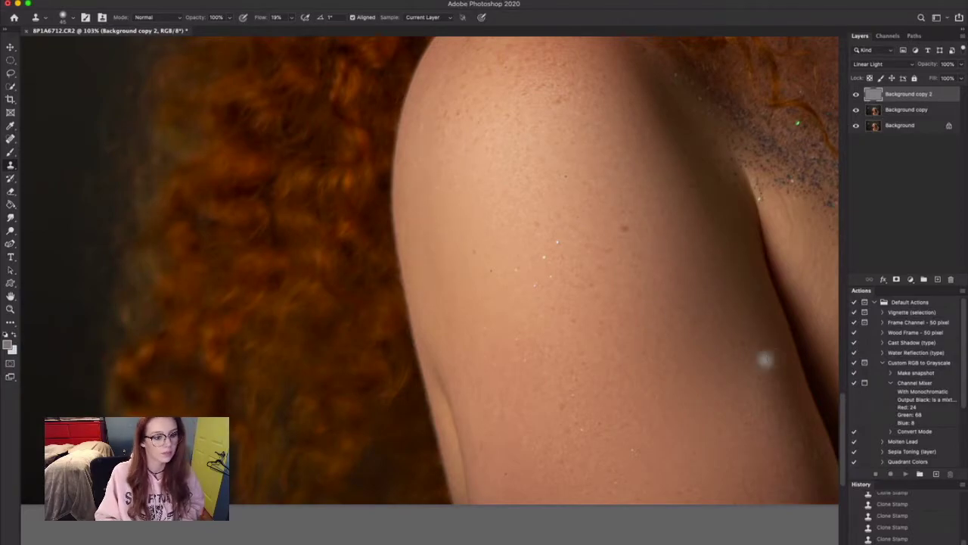
{"action": "left_click_drag", "start_coordinate": [844, 412], "coordinate": [844, 381]}
{"action": "key", "text": "z"}
{"action": "left_click_drag", "start_coordinate": [431, 384], "coordinate": [410, 392]}
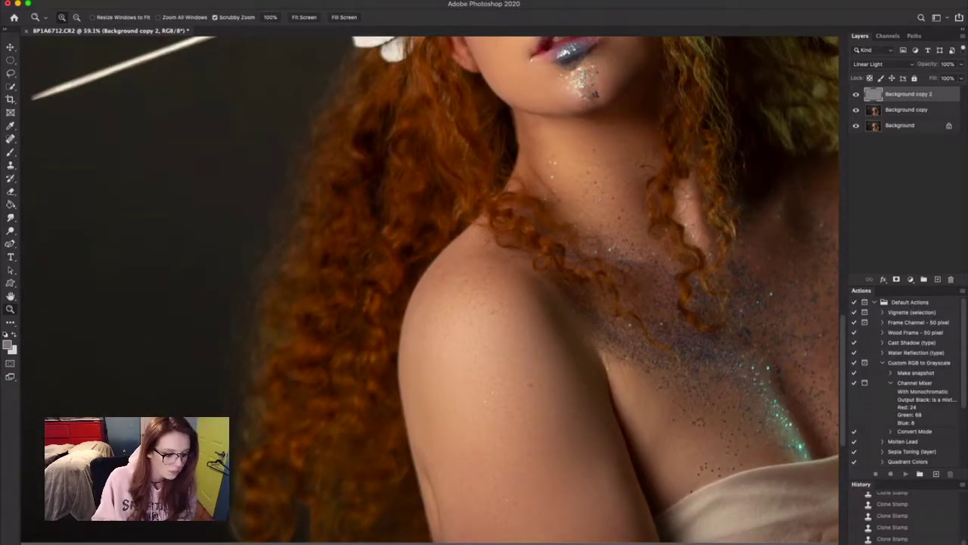
Clean up the skin texture on the raised hands and wrist with the Clone Stamp
{"action": "left_click_drag", "start_coordinate": [352, 543], "coordinate": [458, 542]}
{"action": "left_click_drag", "start_coordinate": [583, 308], "coordinate": [628, 308]}
{"action": "key", "text": "s"}
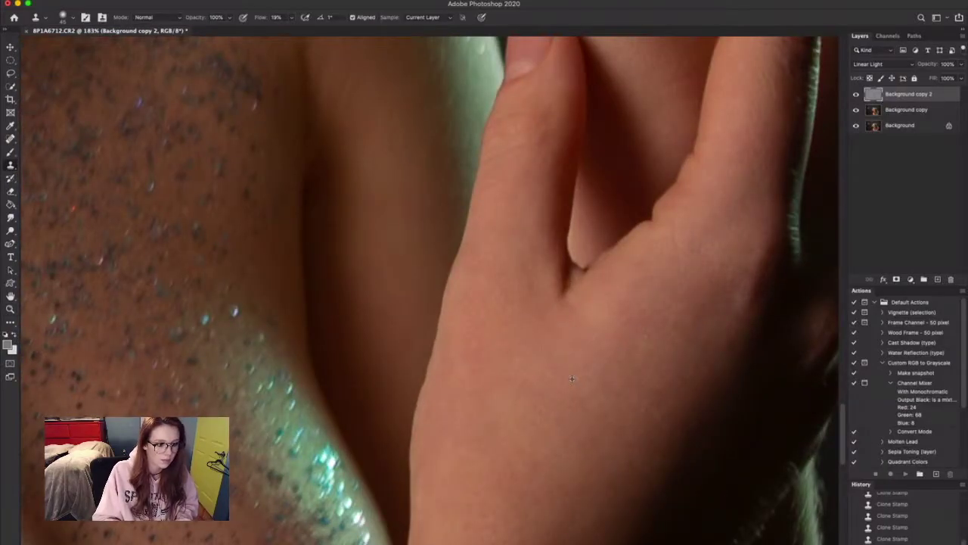
{"action": "left_click", "coordinate": [10, 309]}
{"action": "left_click_drag", "start_coordinate": [650, 424], "coordinate": [597, 423]}
{"action": "left_click_drag", "start_coordinate": [662, 344], "coordinate": [715, 344]}
{"action": "left_click", "coordinate": [10, 165]}
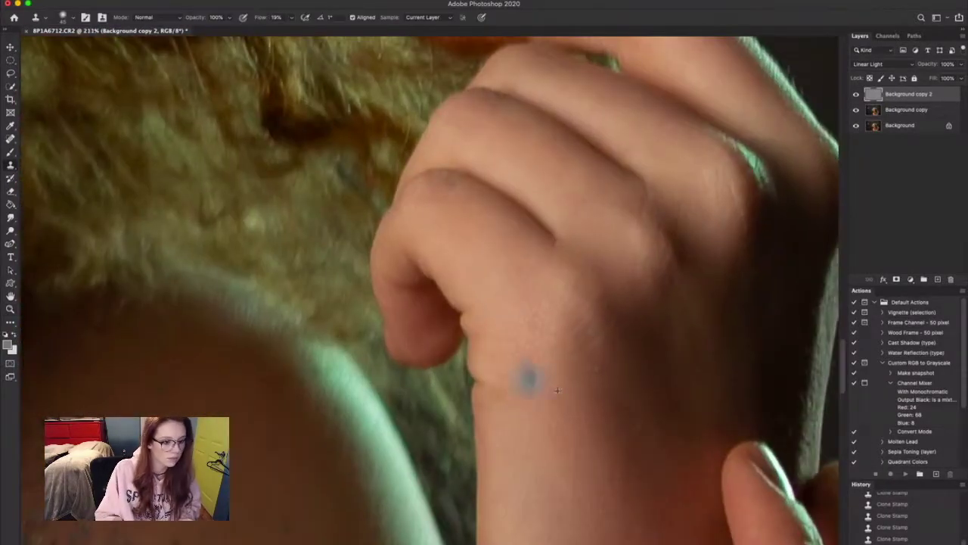
Clone Stamp the uneven texture on the chest above the dress and on the front of the neck
{"action": "key", "text": "ctrl+0"}
{"action": "scroll", "coordinate": [529, 453], "scroll_direction": "up", "scroll_amount": 5}
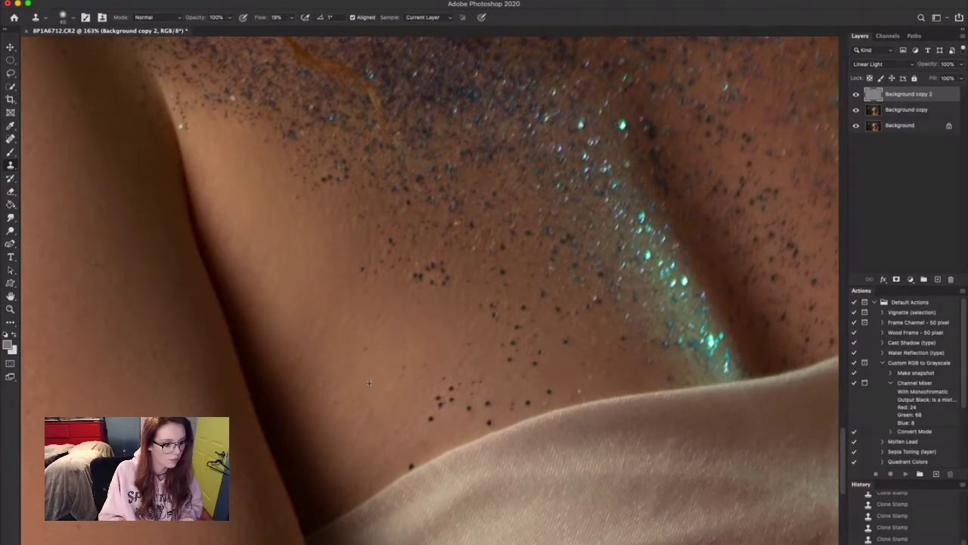
{"action": "key", "text": "ctrl+0"}
{"action": "scroll", "coordinate": [446, 287], "scroll_direction": "up", "scroll_amount": 5}
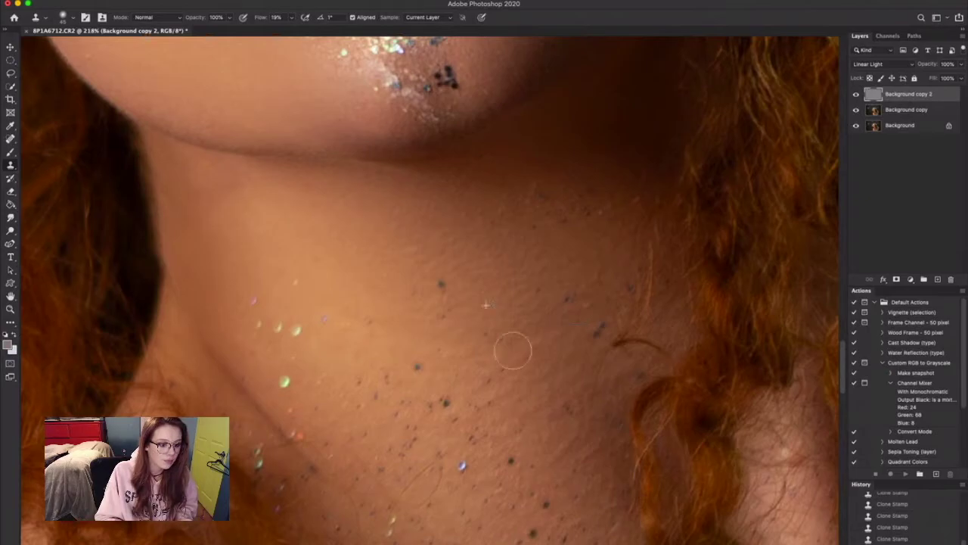
{"action": "scroll", "coordinate": [771, 280], "scroll_direction": "down", "scroll_amount": 5}
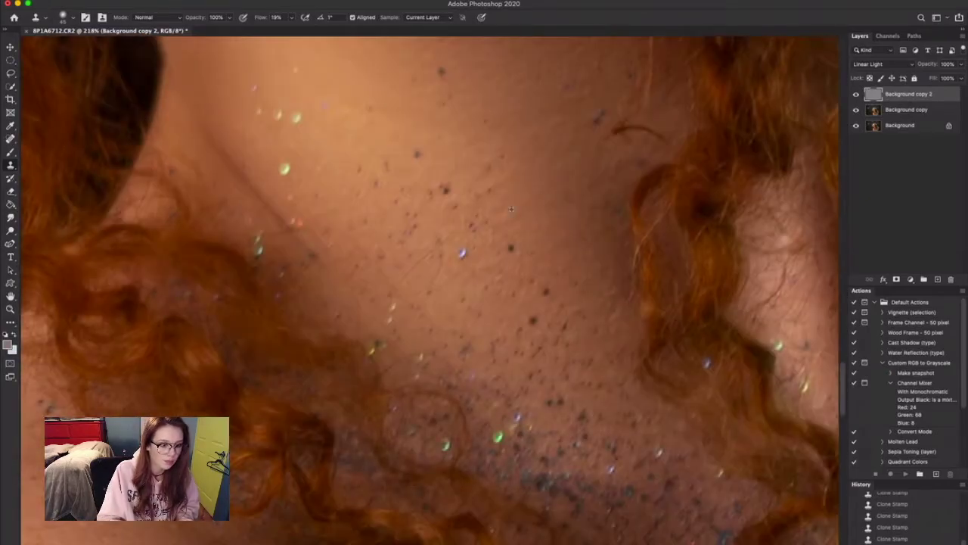
Group the Background copy and Background copy 2 layers and reduce the group's opacity
{"action": "left_click", "coordinate": [12, 309]}
{"action": "left_click_drag", "start_coordinate": [501, 326], "coordinate": [385, 327]}
{"action": "left_click", "coordinate": [904, 112], "text": "shift"}
{"action": "left_click", "coordinate": [923, 279]}
{"action": "left_click_drag", "start_coordinate": [937, 65], "coordinate": [931, 66]}
{"action": "left_click_drag", "start_coordinate": [501, 349], "coordinate": [605, 311]}
{"action": "left_click_drag", "start_coordinate": [924, 65], "coordinate": [927, 65]}
{"action": "left_click_drag", "start_coordinate": [745, 195], "coordinate": [719, 279]}
{"action": "left_click_drag", "start_coordinate": [617, 317], "coordinate": [638, 315]}
Add a Curves adjustment layer, raise its midtones to brighten the image, and invert its mask to black
{"action": "left_click", "coordinate": [911, 280]}
{"action": "left_click", "coordinate": [913, 335]}
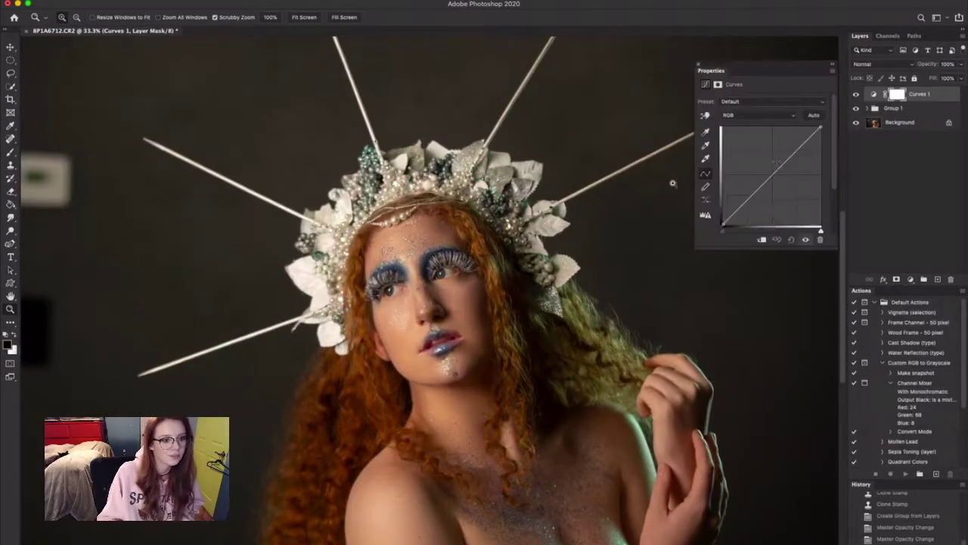
{"action": "left_click_drag", "start_coordinate": [771, 178], "coordinate": [760, 159]}
{"action": "left_click", "coordinate": [696, 64]}
{"action": "key", "text": "super+i"}
Set up the Brush with the Soft Round tip for painting on the face in the Curves mask
{"action": "left_click_drag", "start_coordinate": [429, 333], "coordinate": [543, 333]}
{"action": "left_click", "coordinate": [10, 152]}
{"action": "left_click", "coordinate": [73, 17]}
{"action": "left_click", "coordinate": [71, 124]}
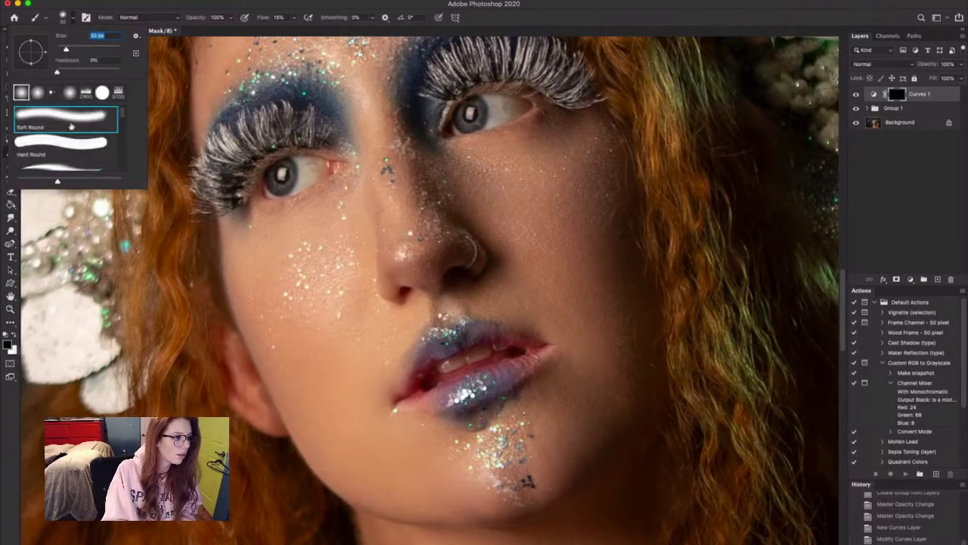
{"action": "key", "text": "x"}
{"action": "left_click", "coordinate": [259, 287]}
{"action": "left_click", "coordinate": [562, 184]}
{"action": "key", "text": "x"}
{"action": "left_click", "coordinate": [192, 241]}
{"action": "left_click", "coordinate": [268, 283]}
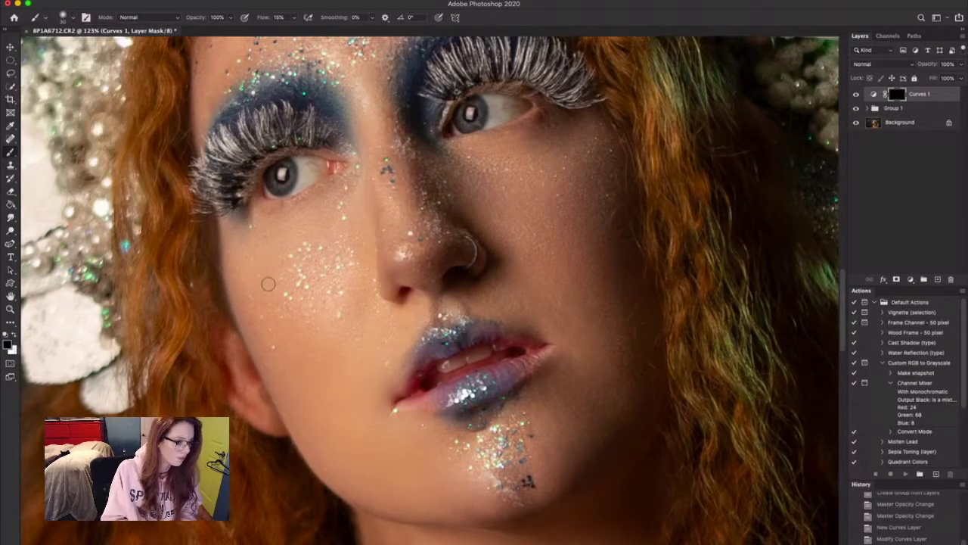
Paint white on the Curves mask with a 90 px brush at 3% flow to brighten the lit cheek below the eye
{"action": "key", "text": "x"}
{"action": "key", "text": "bracketright"}
{"action": "key", "text": "bracketright"}
{"action": "key", "text": "bracketright"}
{"action": "key", "text": "bracketright"}
{"action": "key", "text": "bracketright"}
{"action": "key", "text": "bracketright"}
{"action": "left_click_drag", "start_coordinate": [262, 18], "coordinate": [254, 20]}
{"action": "left_click_drag", "start_coordinate": [257, 253], "coordinate": [248, 261]}
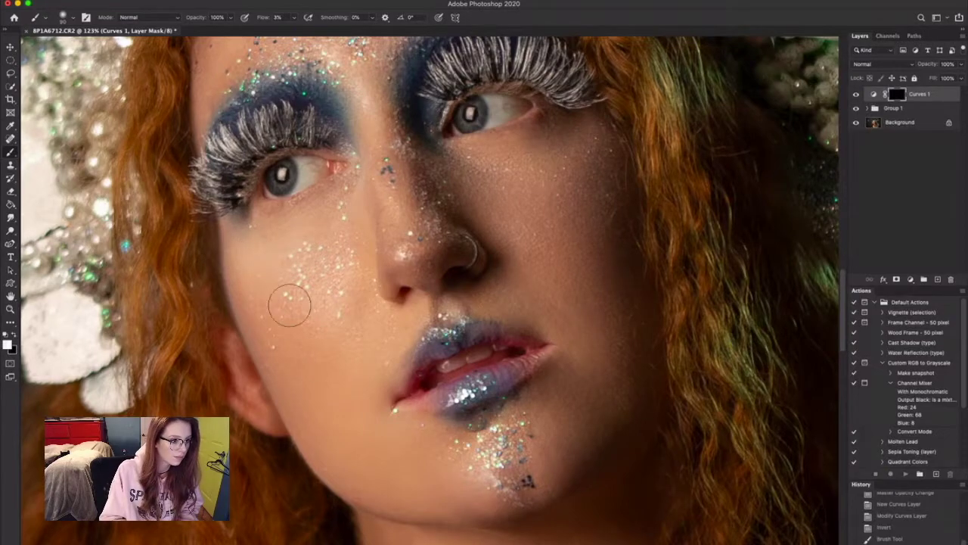
{"action": "left_click_drag", "start_coordinate": [291, 305], "coordinate": [295, 299]}
Lower the brush flow to 1%, shrink the brush, and build up the highlight on the lit cheek
{"action": "left_click_drag", "start_coordinate": [264, 19], "coordinate": [261, 18]}
{"action": "key", "text": "bracketleft"}
{"action": "key", "text": "bracketleft"}
{"action": "left_click_drag", "start_coordinate": [300, 283], "coordinate": [296, 289]}
Brighten the facial highlights on the Curves mask with a 70 px white brush at 1% flow
{"action": "left_click_drag", "start_coordinate": [378, 302], "coordinate": [257, 302]}
{"action": "left_click", "coordinate": [10, 152]}
{"action": "mouse_move", "coordinate": [429, 303]}
{"action": "left_mouse_down"}
{"action": "mouse_move", "coordinate": [469, 303]}
{"action": "mouse_move", "coordinate": [460, 298]}
{"action": "mouse_move", "coordinate": [460, 313]}
{"action": "left_mouse_up"}
{"action": "left_click_drag", "start_coordinate": [457, 356], "coordinate": [503, 356]}
{"action": "key", "text": "bracketright"}
{"action": "key", "text": "bracketright"}
{"action": "key", "text": "bracketright"}
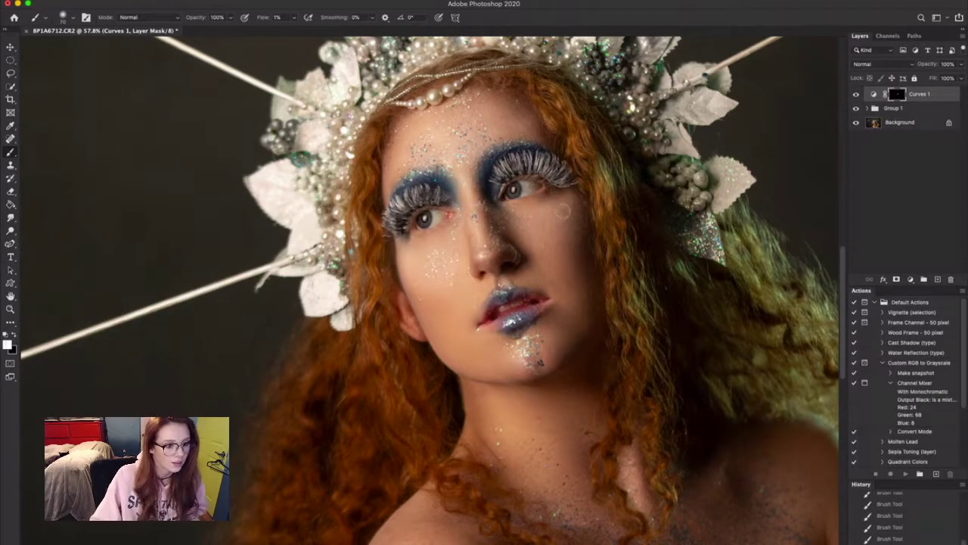
Enlarge the brush to 125 px and paint broad, subtle highlights over the face on the Curves mask
{"action": "left_click", "coordinate": [10, 308]}
{"action": "mouse_move", "coordinate": [665, 310]}
{"action": "left_mouse_down"}
{"action": "mouse_move", "coordinate": [583, 316]}
{"action": "mouse_move", "coordinate": [595, 381]}
{"action": "left_mouse_up"}
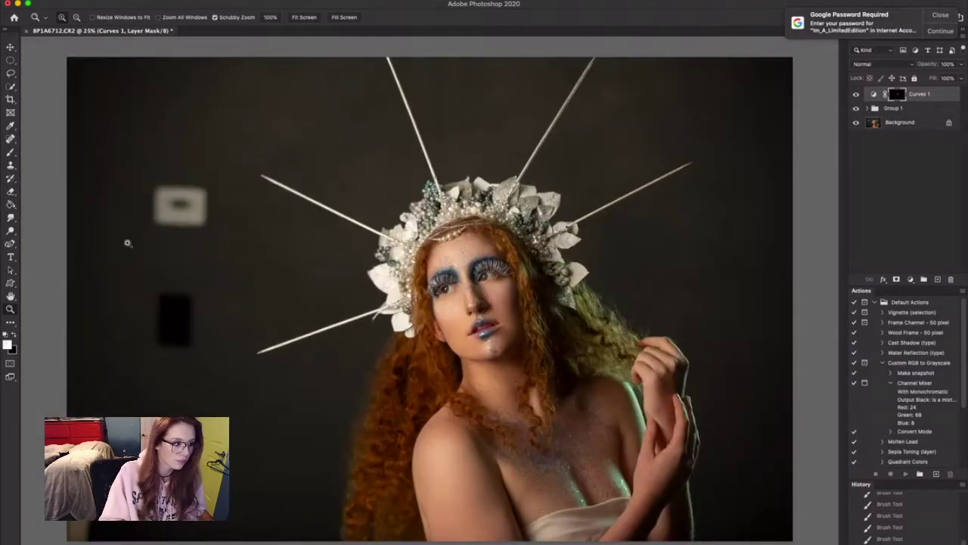
{"action": "left_click", "coordinate": [10, 152]}
{"action": "key", "text": "bracketright"}
{"action": "key", "text": "bracketright"}
{"action": "key", "text": "bracketright"}
{"action": "key", "text": "bracketright"}
{"action": "key", "text": "bracketright"}
{"action": "key", "text": "bracketright"}
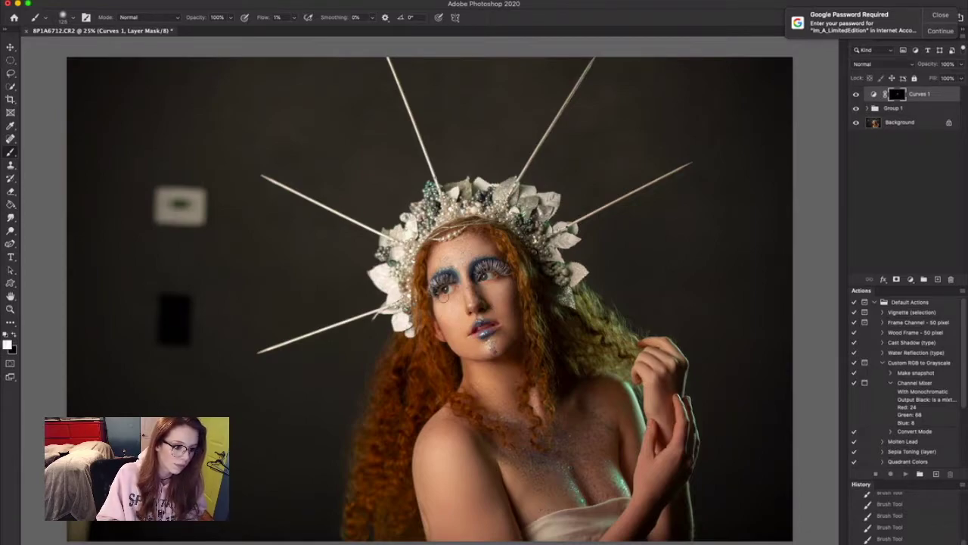
{"action": "scroll", "coordinate": [511, 335], "scroll_direction": "up", "scroll_amount": 5}
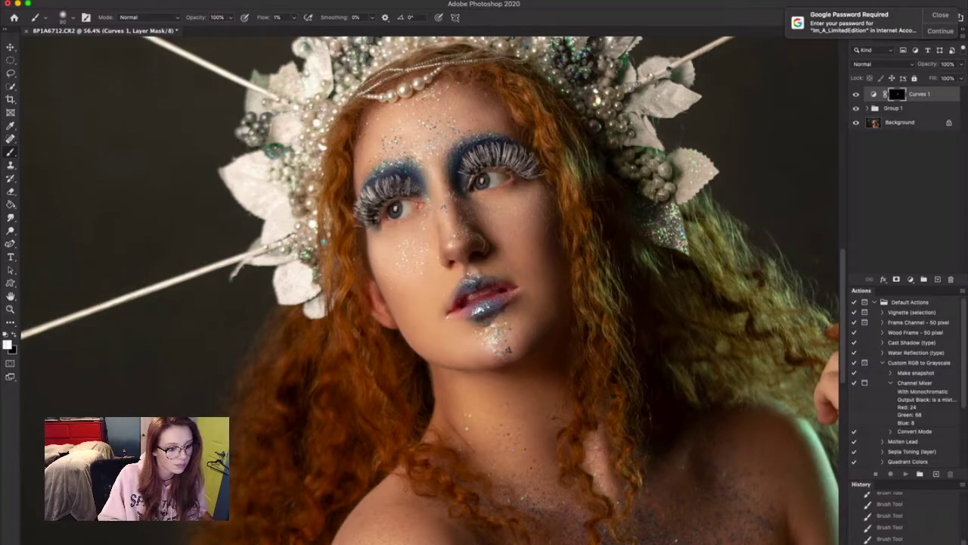
Paint fine highlights around the lips and chin on the Curves mask with a much smaller brush at 1% flow
{"action": "key", "text": "z"}
{"action": "mouse_move", "coordinate": [488, 327]}
{"action": "left_mouse_down"}
{"action": "mouse_move", "coordinate": [562, 322]}
{"action": "mouse_move", "coordinate": [554, 319]}
{"action": "mouse_move", "coordinate": [590, 331]}
{"action": "left_mouse_up"}
{"action": "key", "text": "b"}
{"action": "key", "text": "bracketleft"}
{"action": "key", "text": "bracketleft"}
{"action": "key", "text": "bracketleft"}
{"action": "key", "text": "bracketleft"}
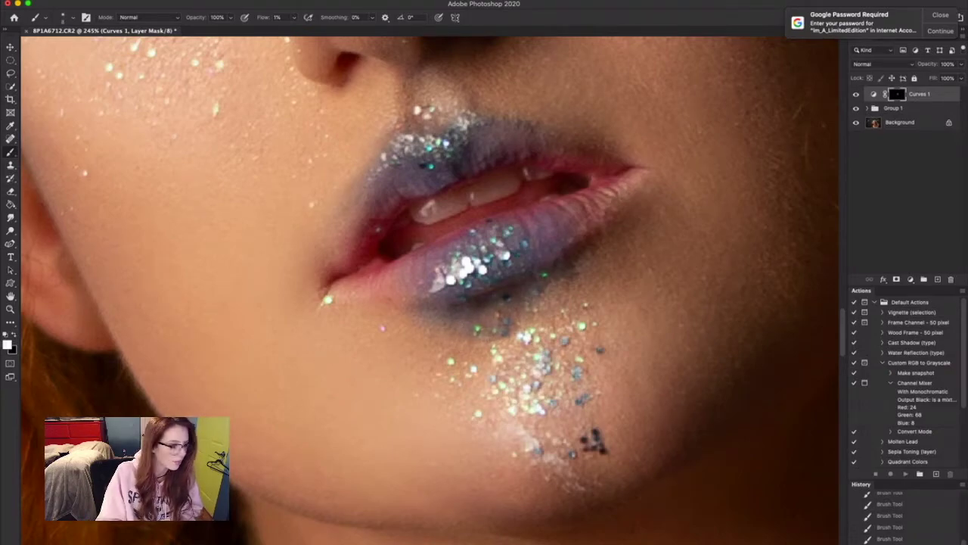
Brighten the highlights around the nose and mouth on the Curves mask at 3% flow
{"action": "key", "text": "z"}
{"action": "left_click_drag", "start_coordinate": [506, 395], "coordinate": [439, 395]}
{"action": "left_click_drag", "start_coordinate": [493, 341], "coordinate": [546, 342]}
{"action": "key", "text": "b"}
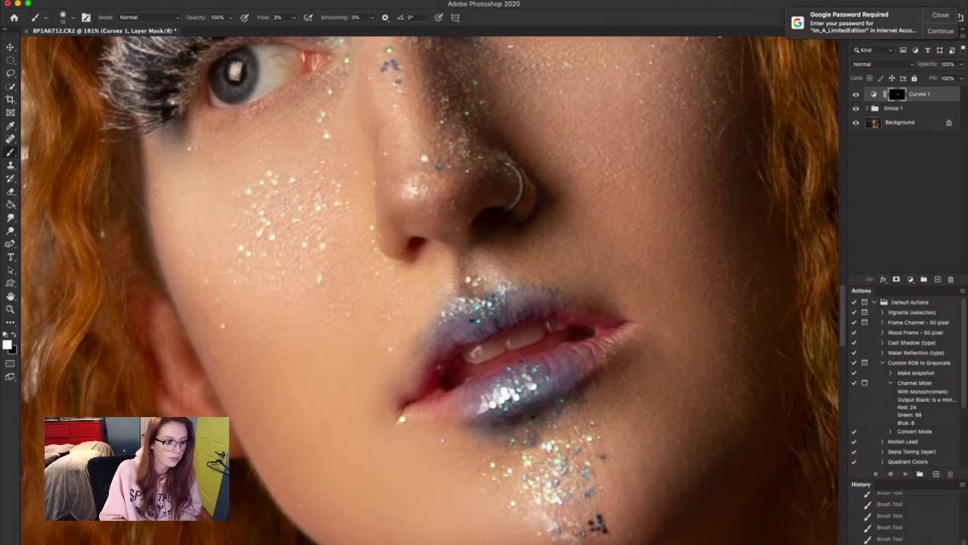
Brighten the eye area with a 30 px brush at 3% flow and check the highlights on the whole image
{"action": "key", "text": "z"}
{"action": "left_click_drag", "start_coordinate": [384, 295], "coordinate": [355, 294]}
{"action": "left_click_drag", "start_coordinate": [616, 279], "coordinate": [643, 278]}
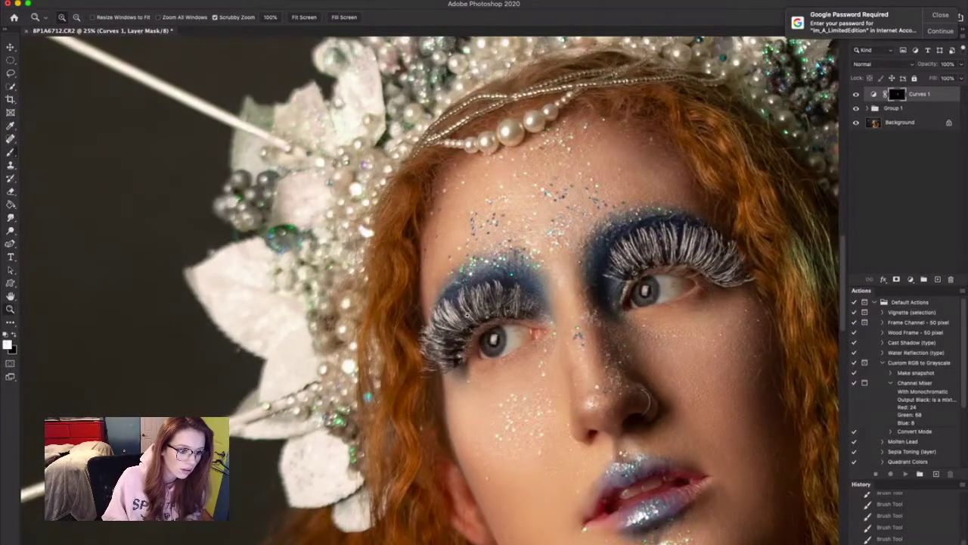
{"action": "key", "text": "b"}
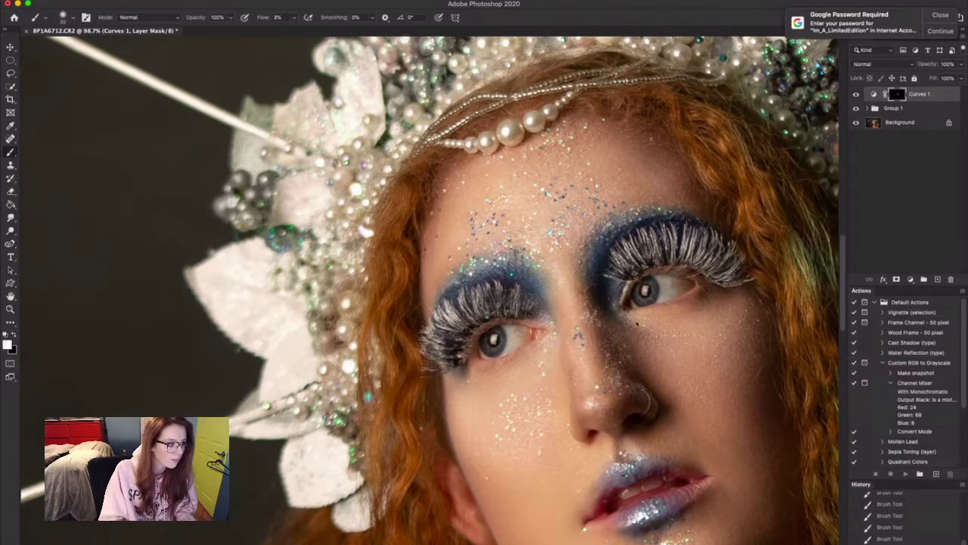
{"action": "key", "text": "z"}
{"action": "left_click_drag", "start_coordinate": [637, 324], "coordinate": [492, 318]}
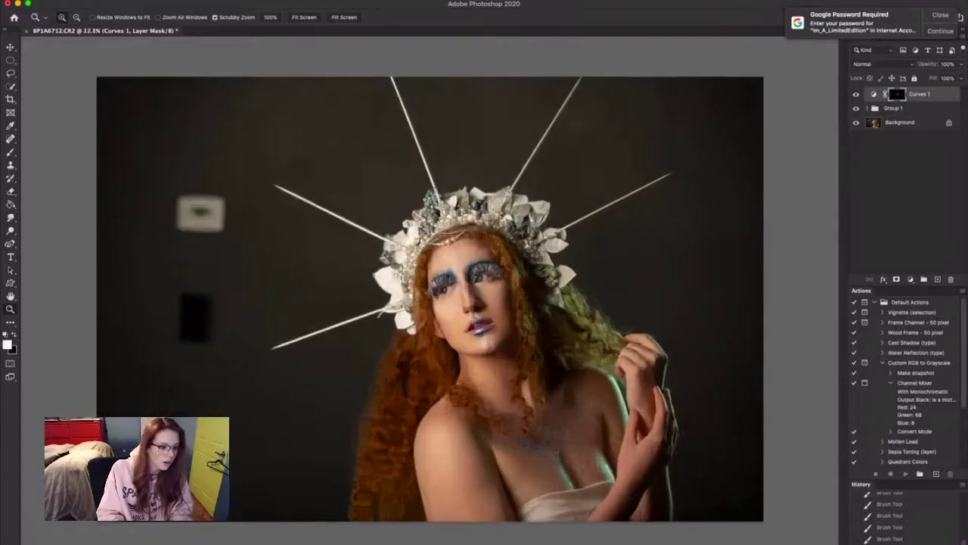
Paint subtle highlights over the neck, chest and shoulders on the Curves mask with 125 px and 80 px brushes at 3% flow
{"action": "left_click", "coordinate": [499, 514]}
{"action": "key", "text": "b"}
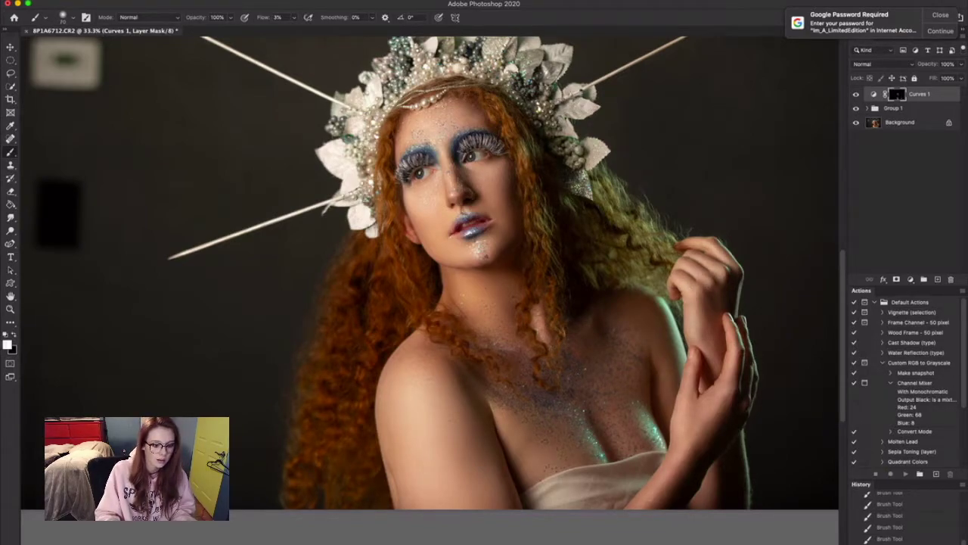
{"action": "left_click", "coordinate": [10, 309]}
{"action": "left_click", "coordinate": [552, 327], "text": "alt"}
{"action": "left_click", "coordinate": [552, 328], "text": "alt"}
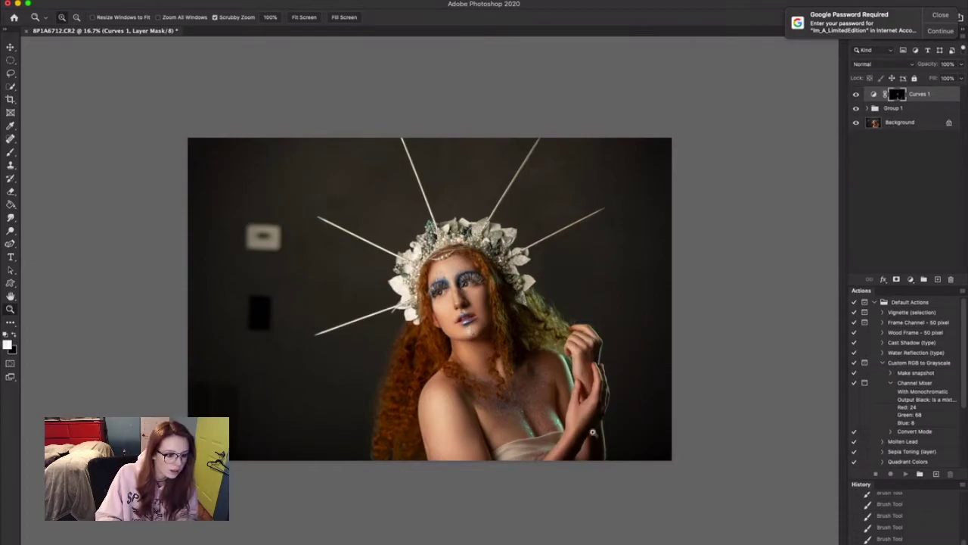
{"action": "left_click_drag", "start_coordinate": [524, 435], "coordinate": [594, 435]}
{"action": "key", "text": "b"}
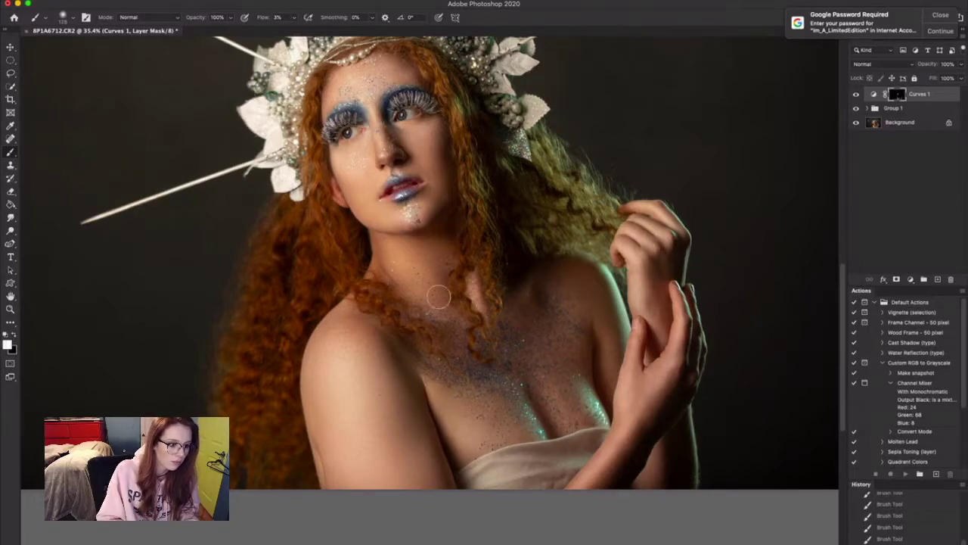
{"action": "left_click", "coordinate": [10, 308]}
{"action": "mouse_move", "coordinate": [681, 448]}
{"action": "left_mouse_down"}
{"action": "mouse_move", "coordinate": [596, 450]}
{"action": "mouse_move", "coordinate": [677, 448]}
{"action": "left_mouse_up"}
{"action": "left_click", "coordinate": [11, 152]}
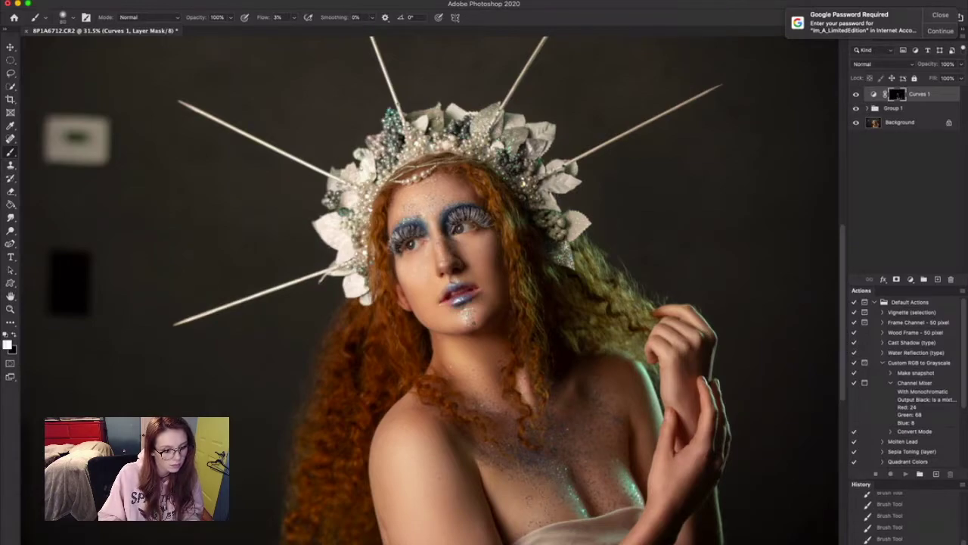
{"action": "scroll", "coordinate": [724, 476], "scroll_direction": "down", "scroll_amount": 1}
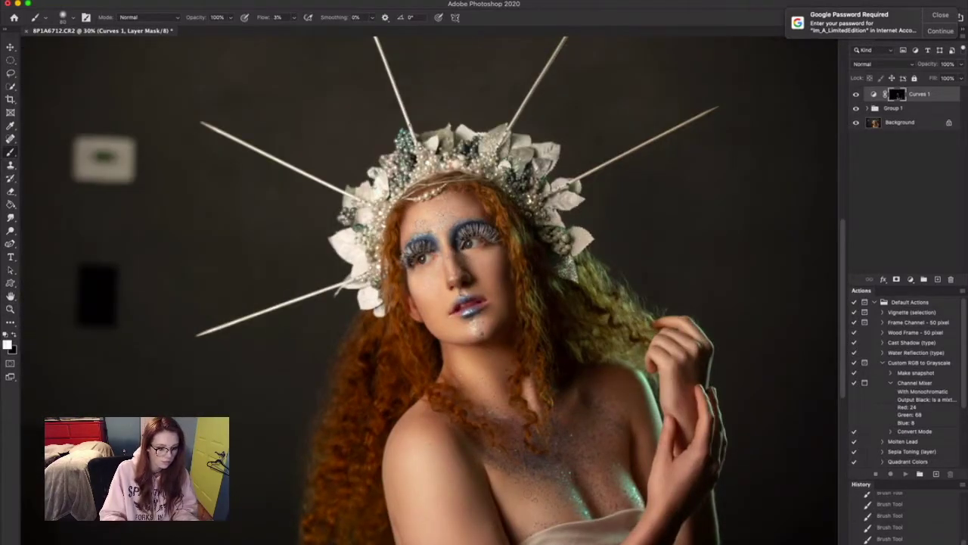
Add a second Curves adjustment that strongly darkens the image, and invert its mask to black
{"action": "left_click", "coordinate": [910, 280]}
{"action": "left_click", "coordinate": [910, 336]}
{"action": "left_click_drag", "start_coordinate": [781, 169], "coordinate": [799, 177]}
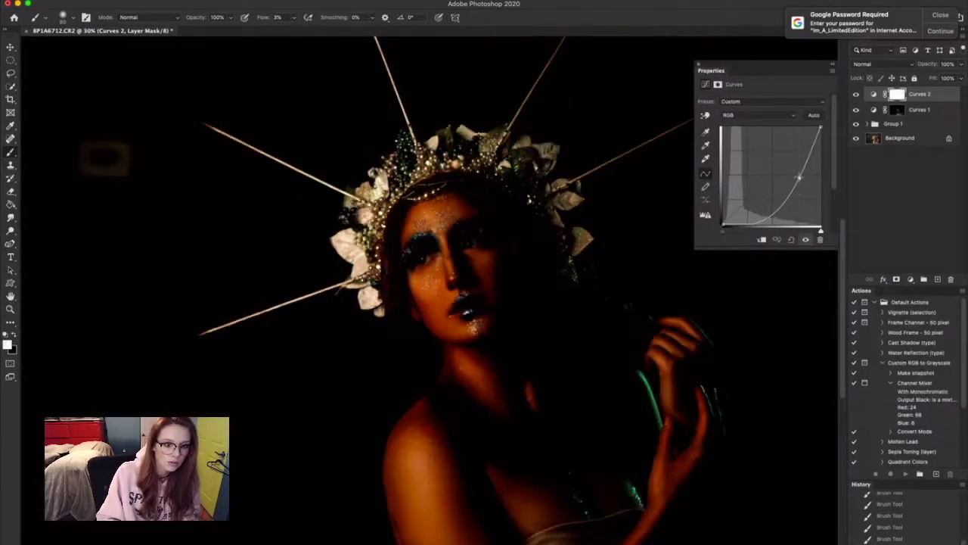
{"action": "left_click", "coordinate": [833, 63]}
{"action": "key", "text": "super+i"}
Paint soft shadows along the contours of the face on the darkening Curves mask with a large brush at 1% flow
{"action": "key", "text": "shift+0"}
{"action": "key", "text": "shift+1"}
{"action": "key", "text": "]"}
{"action": "key", "text": "]"}
{"action": "key", "text": "]"}
{"action": "left_click_drag", "start_coordinate": [481, 303], "coordinate": [575, 303]}
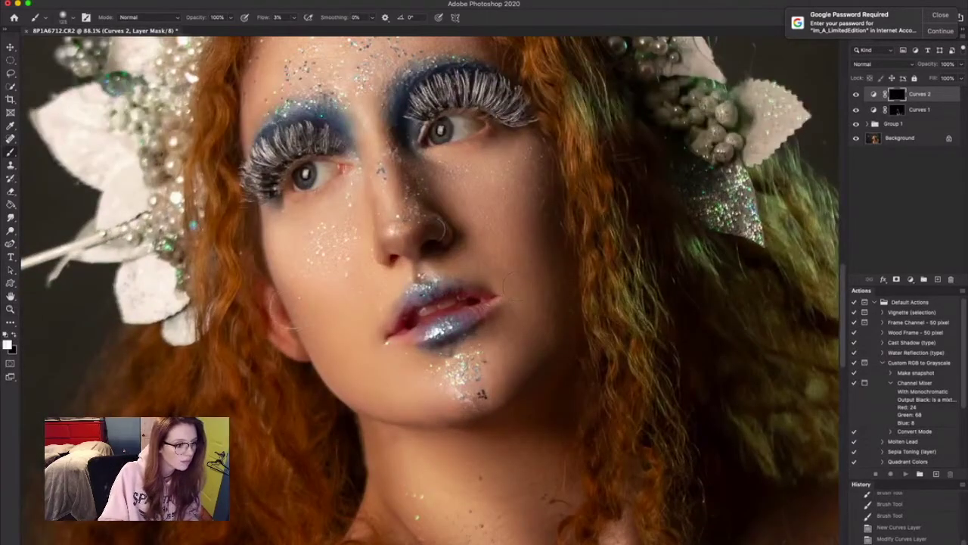
{"action": "mouse_move", "coordinate": [290, 309]}
{"action": "left_mouse_down"}
{"action": "mouse_move", "coordinate": [329, 368]}
{"action": "mouse_move", "coordinate": [320, 311]}
{"action": "mouse_move", "coordinate": [301, 297]}
{"action": "left_mouse_up"}
{"action": "left_click_drag", "start_coordinate": [273, 199], "coordinate": [242, 199]}
{"action": "key", "text": "]"}
{"action": "left_click_drag", "start_coordinate": [543, 267], "coordinate": [549, 314]}
Deepen the shadows around the nose with a 30 px brush, then shade the forehead and body with larger brushes at 1% flow
{"action": "key", "text": "["}
{"action": "key", "text": "["}
{"action": "key", "text": "["}
{"action": "key", "text": "["}
{"action": "key", "text": "["}
{"action": "key", "text": "["}
{"action": "key", "text": "["}
{"action": "key", "text": "["}
{"action": "key", "text": "["}
{"action": "key", "text": "["}
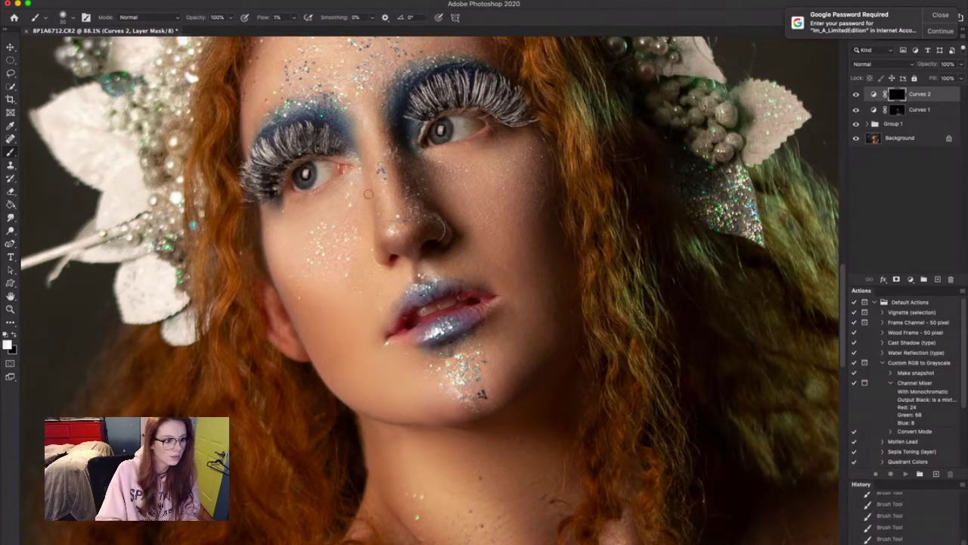
{"action": "scroll", "coordinate": [433, 303], "scroll_direction": "down", "scroll_amount": 4}
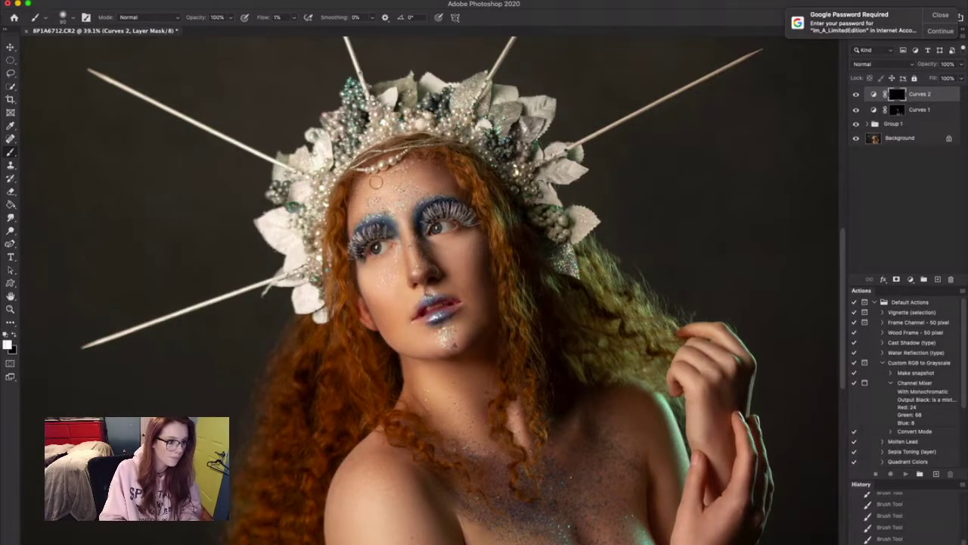
{"action": "scroll", "coordinate": [548, 321], "scroll_direction": "down", "scroll_amount": 3}
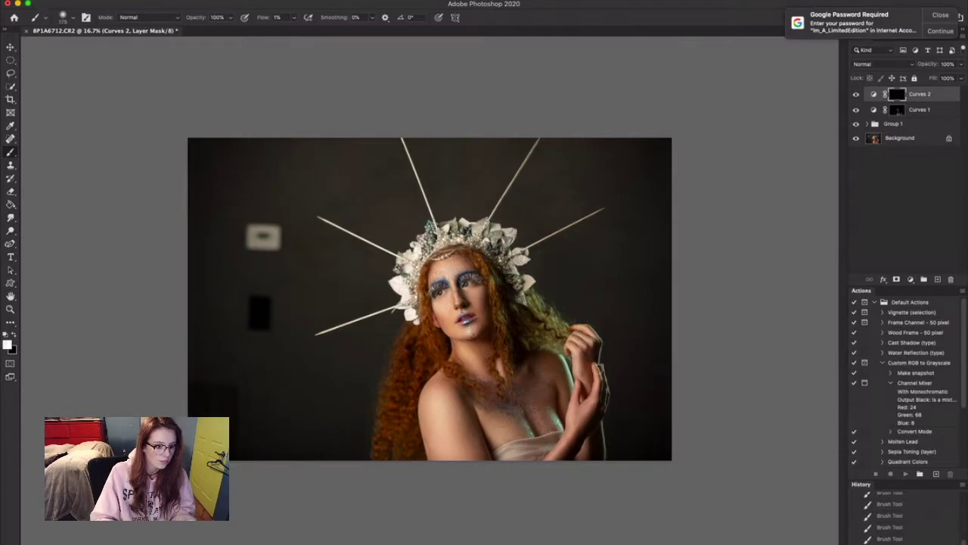
{"action": "left_click", "coordinate": [9, 309]}
{"action": "left_click", "coordinate": [461, 299]}
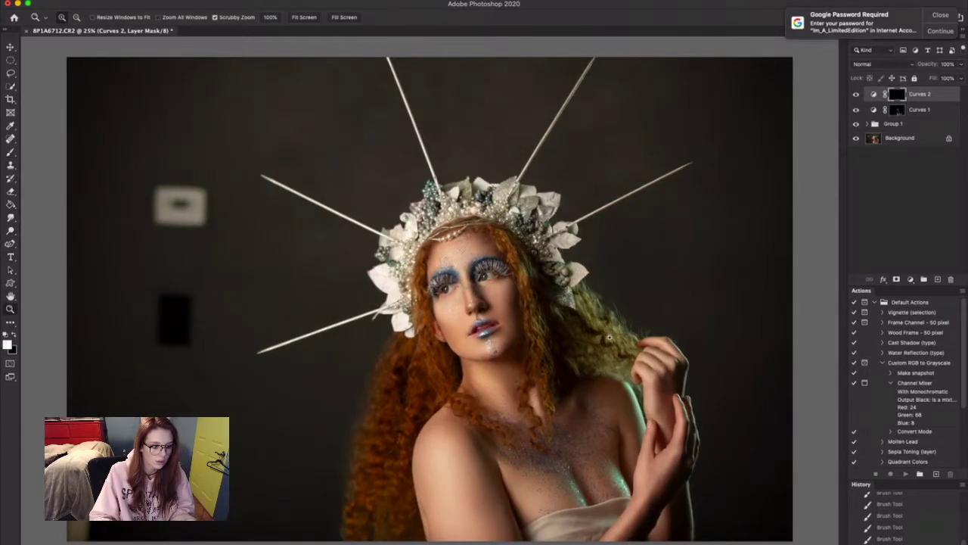
Group both Curves layers as "Dodge & Burn" and rename the group below as "Freq Sep"
{"action": "left_click", "coordinate": [919, 112], "text": "shift"}
{"action": "key", "text": "super+g"}
{"action": "double_click", "coordinate": [894, 93]}
{"action": "type", "text": "Dodge & Burn"}
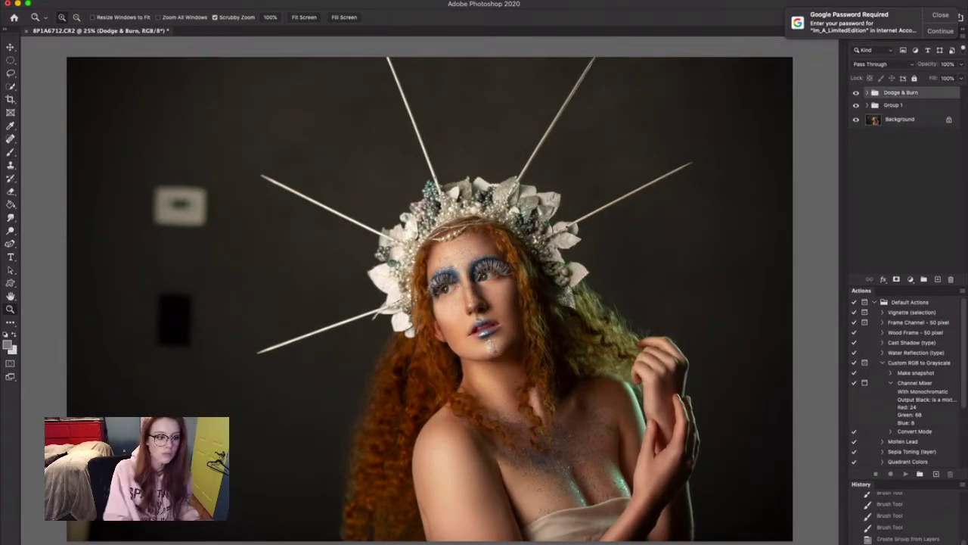
{"action": "double_click", "coordinate": [893, 105]}
{"action": "type", "text": "Freq Sep"}
{"action": "key", "text": "Return"}
On a new layer, paint the bare lid beneath the upper lashes of the image's right-hand eye black at 9% flow
{"action": "key", "text": "ctrl+shift+alt+n"}
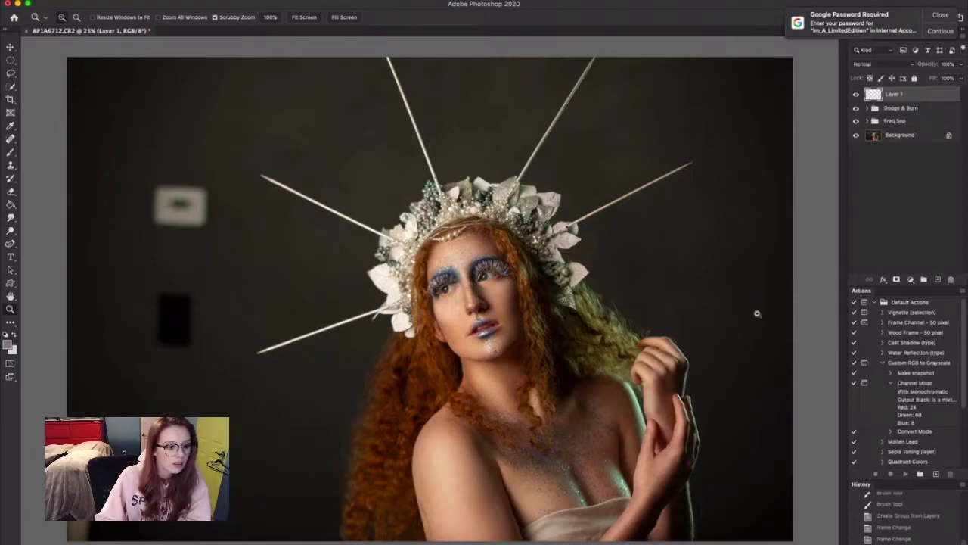
{"action": "left_click_drag", "start_coordinate": [500, 277], "coordinate": [575, 278]}
{"action": "left_click_drag", "start_coordinate": [475, 239], "coordinate": [363, 261]}
{"action": "left_click_drag", "start_coordinate": [451, 286], "coordinate": [560, 287]}
{"action": "left_click_drag", "start_coordinate": [303, 295], "coordinate": [224, 301]}
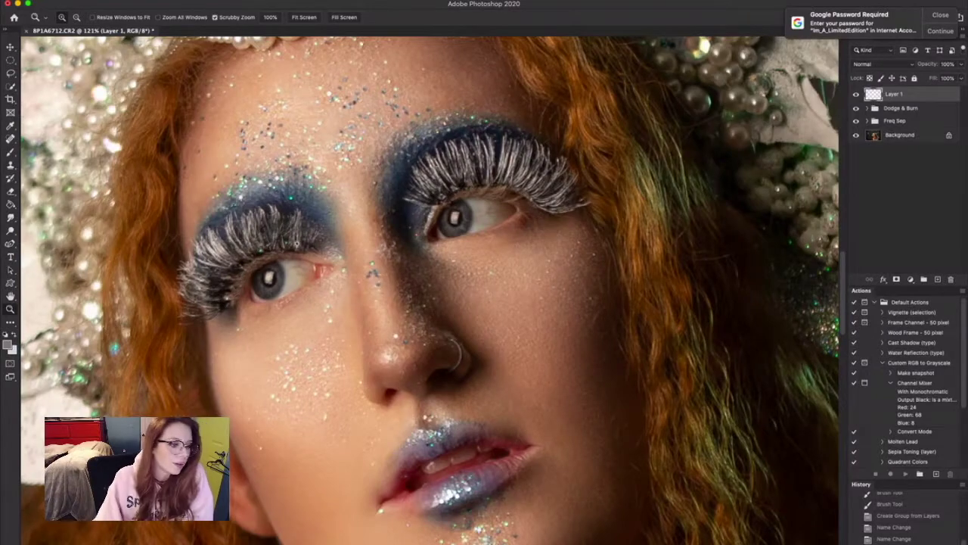
{"action": "left_click_drag", "start_coordinate": [490, 195], "coordinate": [545, 197]}
{"action": "key", "text": "b"}
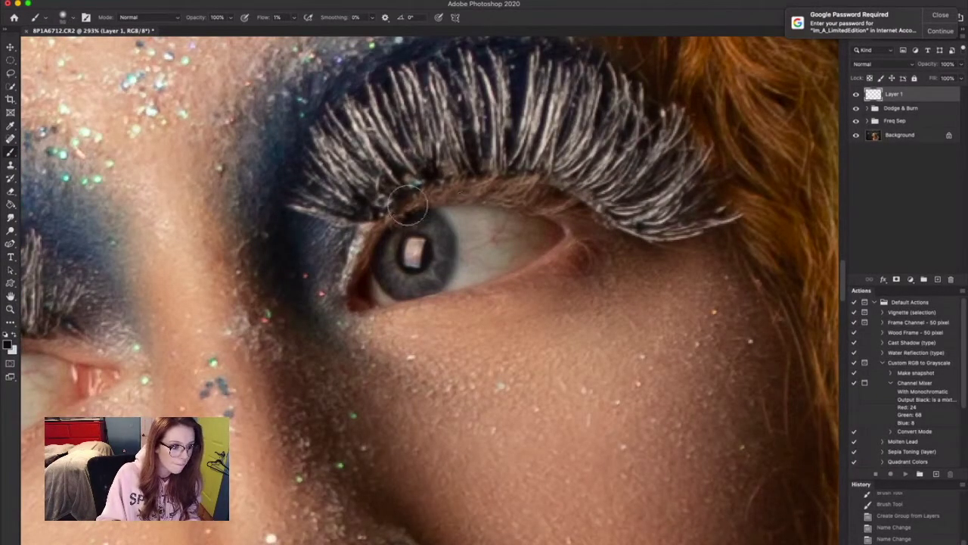
{"action": "key", "text": "shift+0"}
{"action": "key", "text": "shift+9"}
{"action": "mouse_move", "coordinate": [380, 227]}
{"action": "left_mouse_down"}
{"action": "mouse_move", "coordinate": [436, 196]}
{"action": "mouse_move", "coordinate": [399, 190]}
{"action": "mouse_move", "coordinate": [375, 228]}
{"action": "mouse_move", "coordinate": [484, 182]}
{"action": "mouse_move", "coordinate": [461, 180]}
{"action": "mouse_move", "coordinate": [546, 198]}
{"action": "mouse_move", "coordinate": [443, 190]}
{"action": "mouse_move", "coordinate": [506, 147]}
{"action": "mouse_move", "coordinate": [445, 164]}
{"action": "left_mouse_up"}
{"action": "key", "text": "]"}
{"action": "key", "text": "]"}
{"action": "key", "text": "z"}
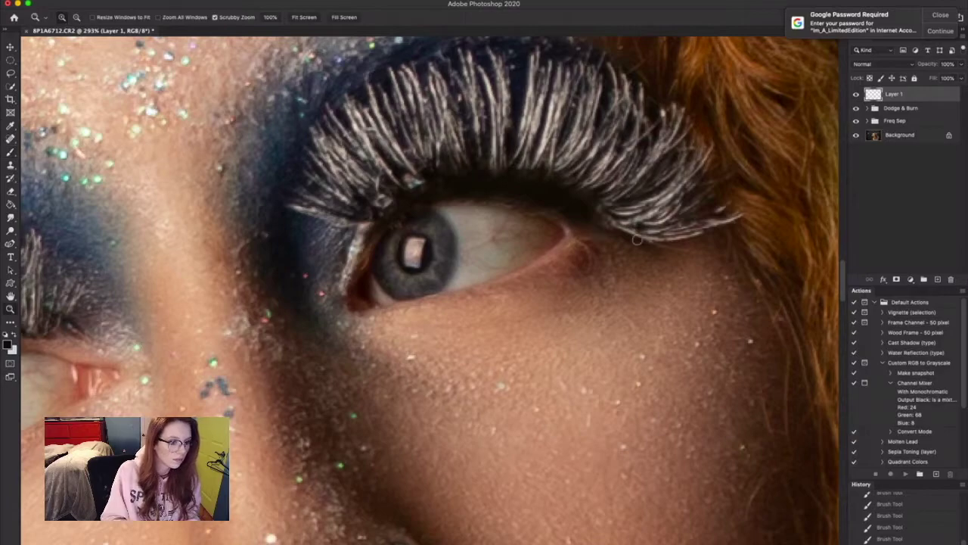
{"action": "left_click_drag", "start_coordinate": [587, 200], "coordinate": [520, 179]}
{"action": "left_click_drag", "start_coordinate": [485, 267], "coordinate": [681, 271]}
On another new layer, sample the light lash color and paint fine lash strokes above the iris of the right-hand eye
{"action": "left_click", "coordinate": [937, 279]}
{"action": "key", "text": "b"}
{"action": "left_click", "coordinate": [430, 211], "text": "alt"}
{"action": "left_click_drag", "start_coordinate": [392, 241], "coordinate": [393, 265]}
{"action": "left_click_drag", "start_coordinate": [395, 237], "coordinate": [384, 270]}
{"action": "mouse_move", "coordinate": [377, 220]}
{"action": "left_mouse_down"}
{"action": "mouse_move", "coordinate": [382, 265]}
{"action": "mouse_move", "coordinate": [366, 230]}
{"action": "left_mouse_up"}
{"action": "left_click_drag", "start_coordinate": [359, 272], "coordinate": [360, 219]}
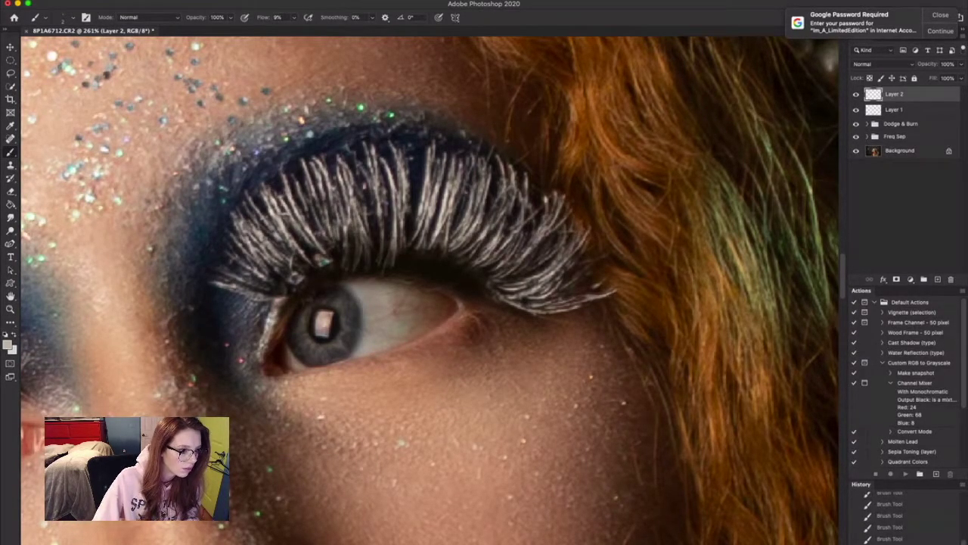
{"action": "left_click_drag", "start_coordinate": [332, 276], "coordinate": [332, 226]}
{"action": "left_click_drag", "start_coordinate": [326, 279], "coordinate": [315, 232]}
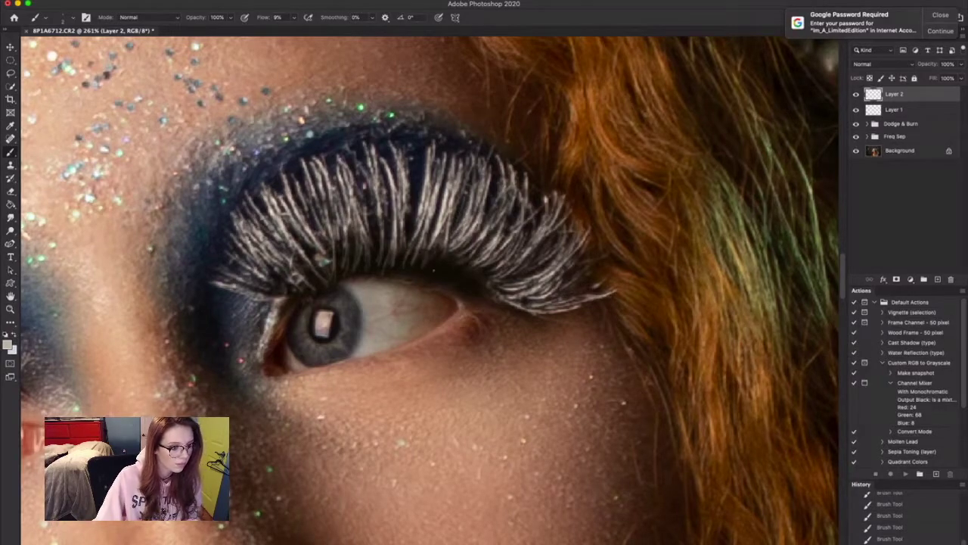
Extend the fine light lash strokes across the outer half of the same eye's upper lid
{"action": "left_click_drag", "start_coordinate": [433, 274], "coordinate": [428, 232]}
{"action": "left_click_drag", "start_coordinate": [452, 277], "coordinate": [454, 231]}
{"action": "left_click_drag", "start_coordinate": [461, 286], "coordinate": [495, 275]}
{"action": "left_click_drag", "start_coordinate": [462, 290], "coordinate": [525, 292]}
{"action": "left_click_drag", "start_coordinate": [464, 286], "coordinate": [512, 263]}
{"action": "left_click_drag", "start_coordinate": [417, 273], "coordinate": [439, 218]}
{"action": "left_click_drag", "start_coordinate": [434, 277], "coordinate": [462, 265]}
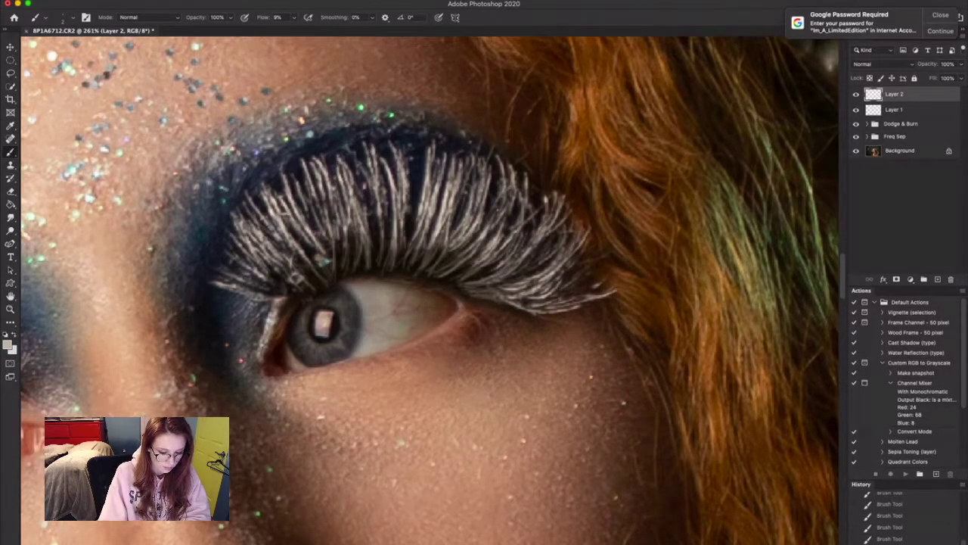
Hide the two lash-retouching layers to compare the eye with the original, and add a new empty layer on top
{"action": "key", "text": "z"}
{"action": "left_click_drag", "start_coordinate": [499, 257], "coordinate": [341, 266]}
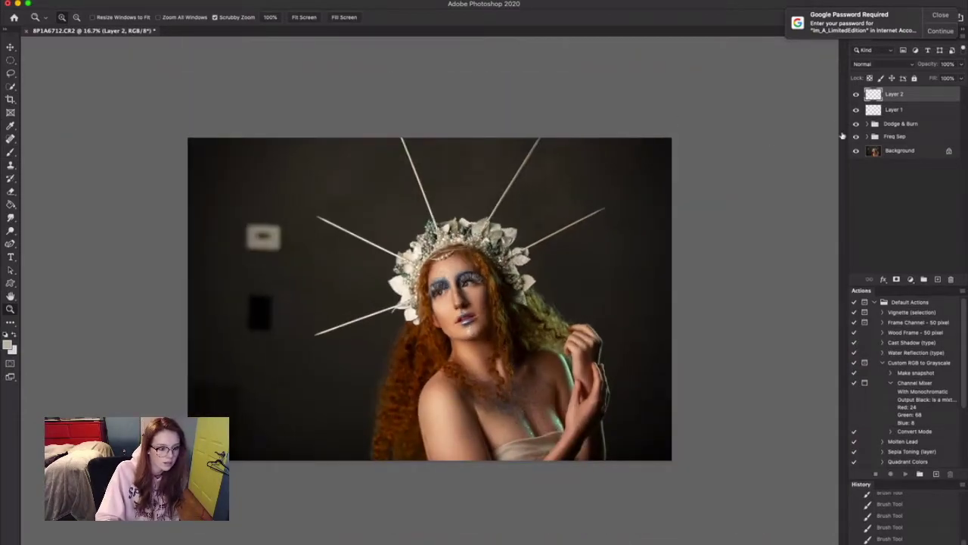
{"action": "left_click_drag", "start_coordinate": [856, 110], "coordinate": [857, 98]}
{"action": "left_click", "coordinate": [856, 96]}
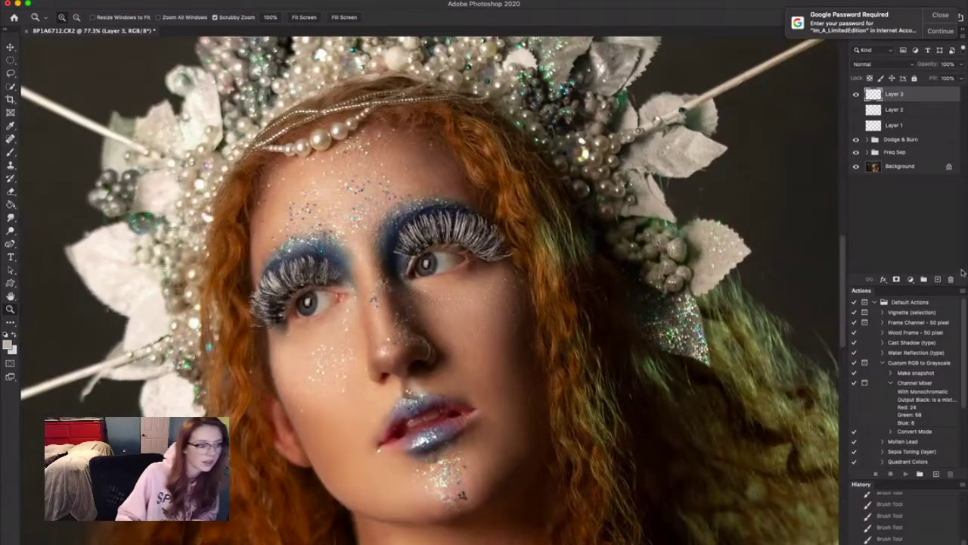
{"action": "left_click_drag", "start_coordinate": [443, 220], "coordinate": [490, 221]}
{"action": "key", "text": "b"}
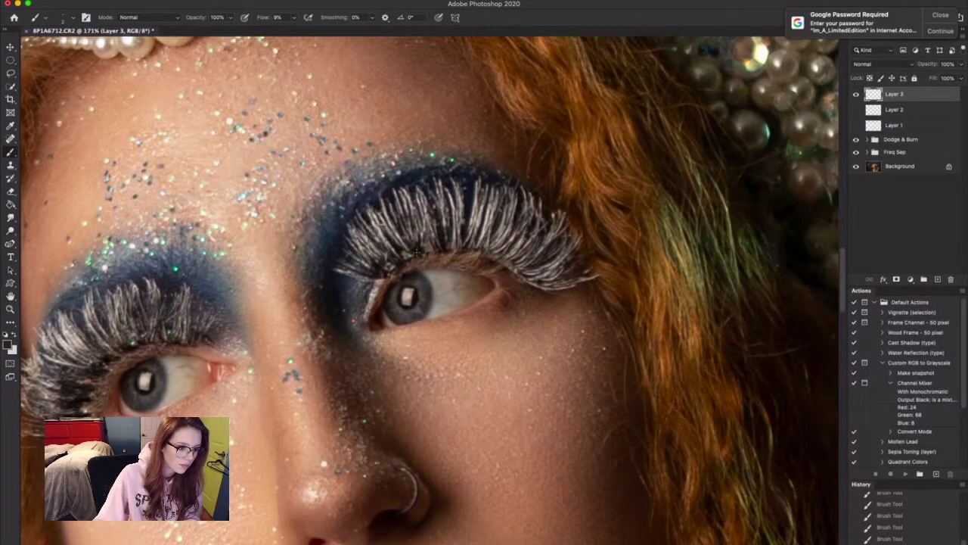
{"action": "key", "text": "z"}
{"action": "left_click_drag", "start_coordinate": [466, 253], "coordinate": [426, 254]}
Group the two hidden lash-retouching layers and show the group again
{"action": "left_click", "coordinate": [896, 109]}
{"action": "left_click", "coordinate": [899, 127], "text": "shift"}
{"action": "key", "text": "super+g"}
{"action": "left_click", "coordinate": [856, 109]}
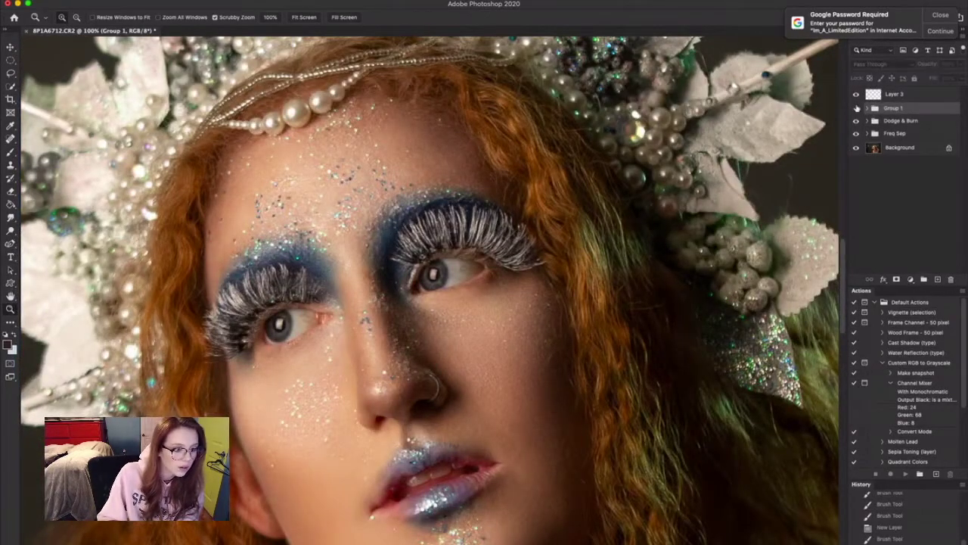
Adjust the position of the painted lash group with Free Transform and check the lashes on the whole image
{"action": "left_click_drag", "start_coordinate": [756, 187], "coordinate": [716, 190]}
{"action": "scroll", "coordinate": [536, 242], "scroll_direction": "up", "scroll_amount": 4}
{"action": "key", "text": "b"}
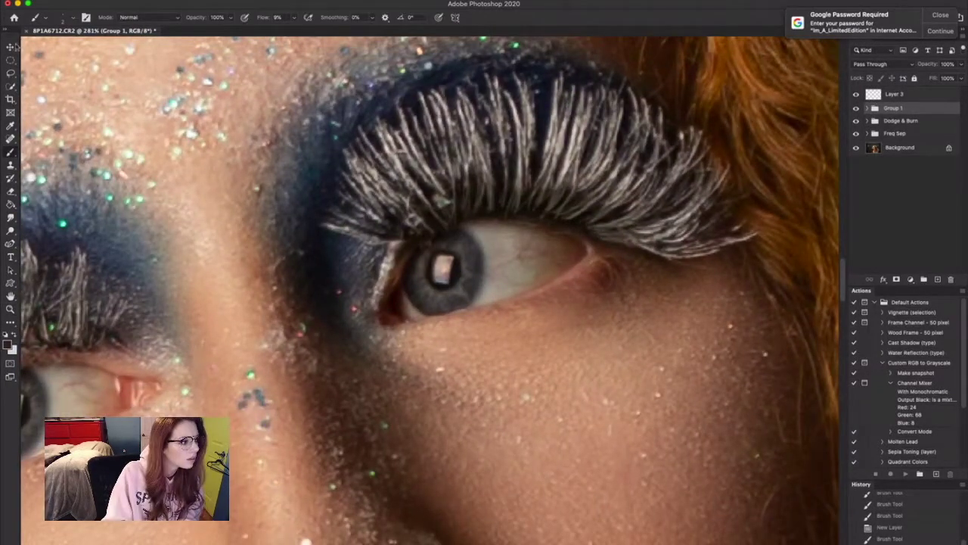
{"action": "key", "text": "super+t"}
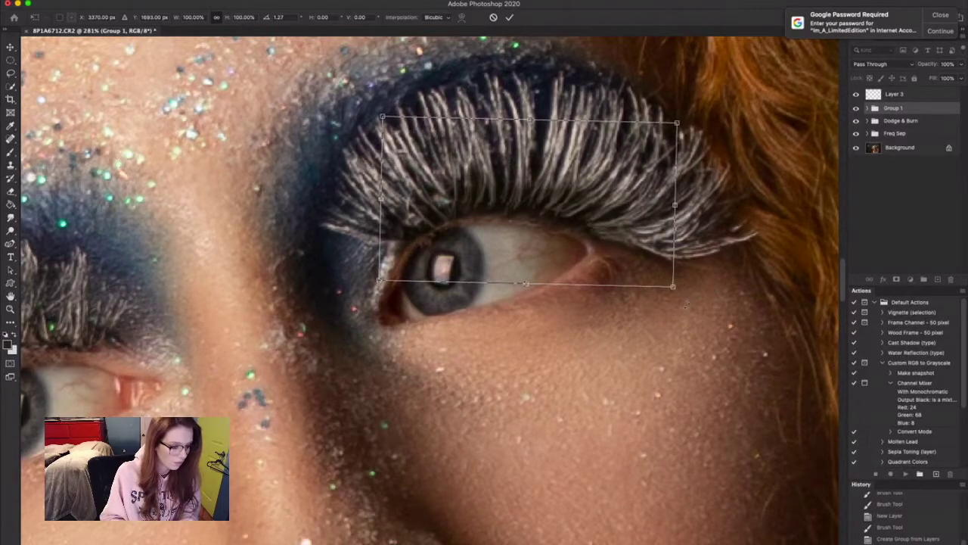
{"action": "key", "text": "Return"}
{"action": "key", "text": "z"}
{"action": "left_click_drag", "start_coordinate": [687, 305], "coordinate": [477, 412]}
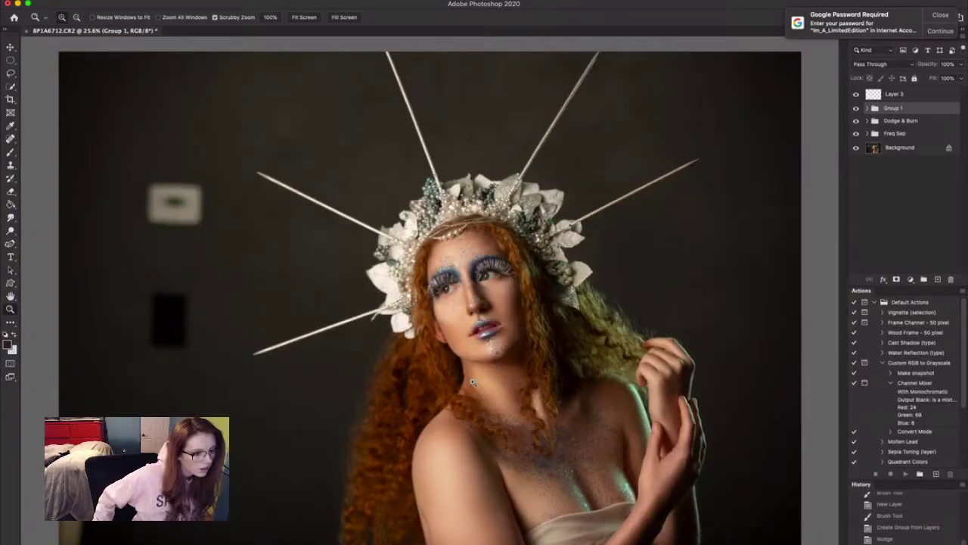
{"action": "scroll", "coordinate": [499, 261], "scroll_direction": "up", "scroll_amount": 3}
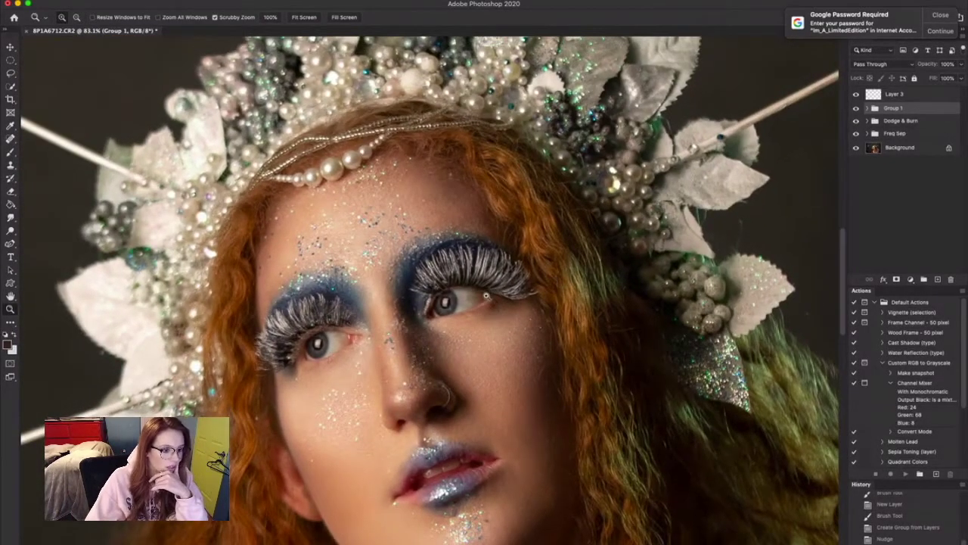
On the empty top layer, paint a soft band of blue eyeshadow under the right-hand eye with an enlarged brush at 9% flow
{"action": "left_click_drag", "start_coordinate": [486, 295], "coordinate": [529, 295]}
{"action": "left_click", "coordinate": [895, 95]}
{"action": "left_click_drag", "start_coordinate": [424, 279], "coordinate": [442, 280]}
{"action": "key", "text": "b"}
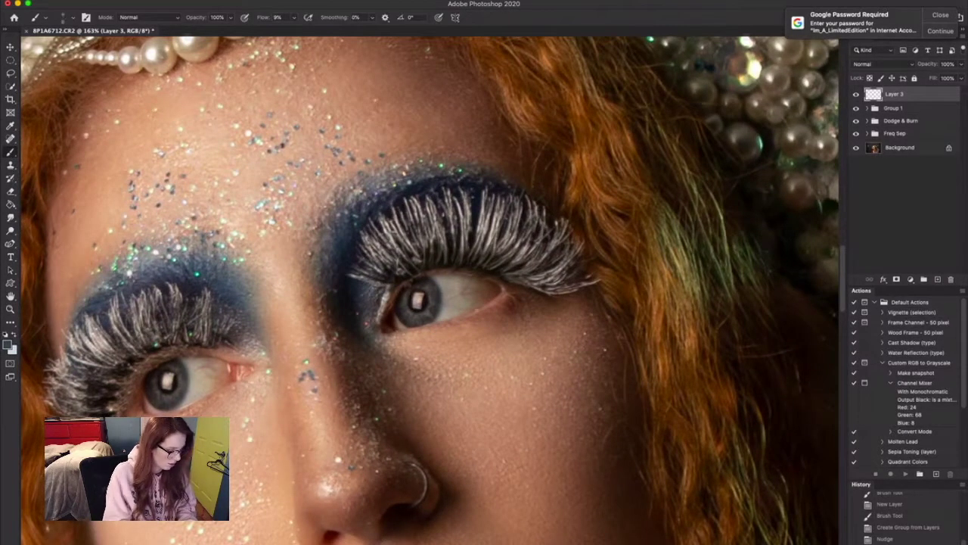
{"action": "key", "text": "bracketright"}
{"action": "key", "text": "bracketright"}
{"action": "key", "text": "bracketright"}
{"action": "key", "text": "bracketright"}
{"action": "key", "text": "bracketright"}
{"action": "left_click_drag", "start_coordinate": [469, 320], "coordinate": [401, 337]}
{"action": "left_click", "coordinate": [8, 345]}
{"action": "mouse_move", "coordinate": [500, 304]}
{"action": "left_mouse_down"}
{"action": "mouse_move", "coordinate": [622, 310]}
{"action": "mouse_move", "coordinate": [636, 299]}
{"action": "mouse_move", "coordinate": [440, 335]}
{"action": "mouse_move", "coordinate": [546, 308]}
{"action": "left_mouse_up"}
{"action": "left_click", "coordinate": [622, 308]}
{"action": "left_click", "coordinate": [823, 215]}
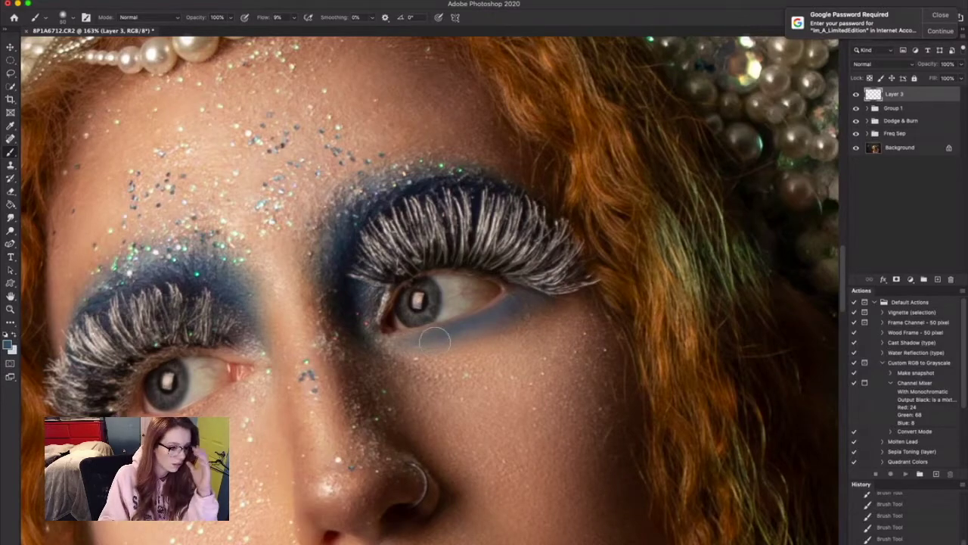
{"action": "left_click_drag", "start_coordinate": [436, 338], "coordinate": [534, 322]}
Set the eyeshadow layer's blend mode to Color and its opacity to 59%
{"action": "key", "text": "z"}
{"action": "mouse_move", "coordinate": [466, 272]}
{"action": "left_mouse_down"}
{"action": "mouse_move", "coordinate": [379, 277]}
{"action": "mouse_move", "coordinate": [438, 281]}
{"action": "left_mouse_up"}
{"action": "left_click", "coordinate": [884, 64]}
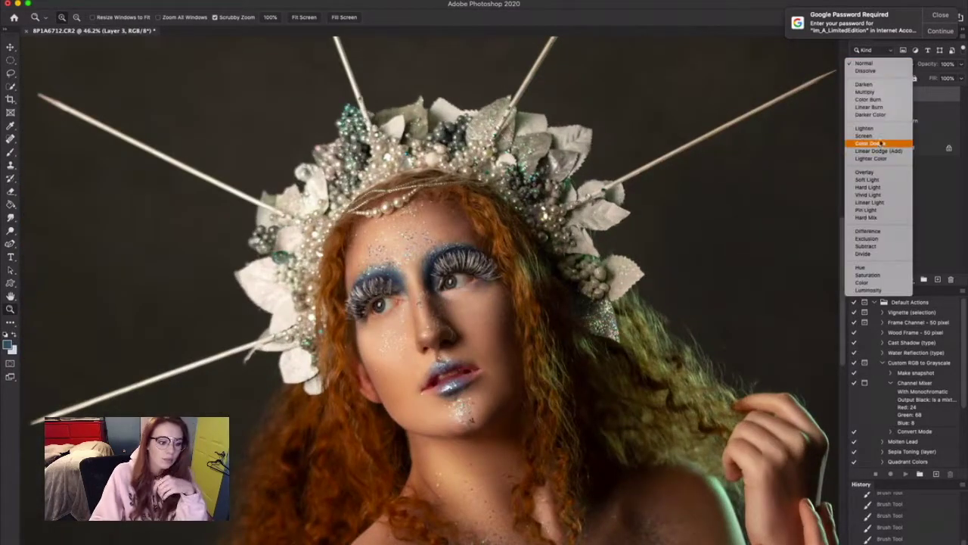
{"action": "left_click", "coordinate": [862, 282]}
{"action": "left_click_drag", "start_coordinate": [938, 65], "coordinate": [926, 67]}
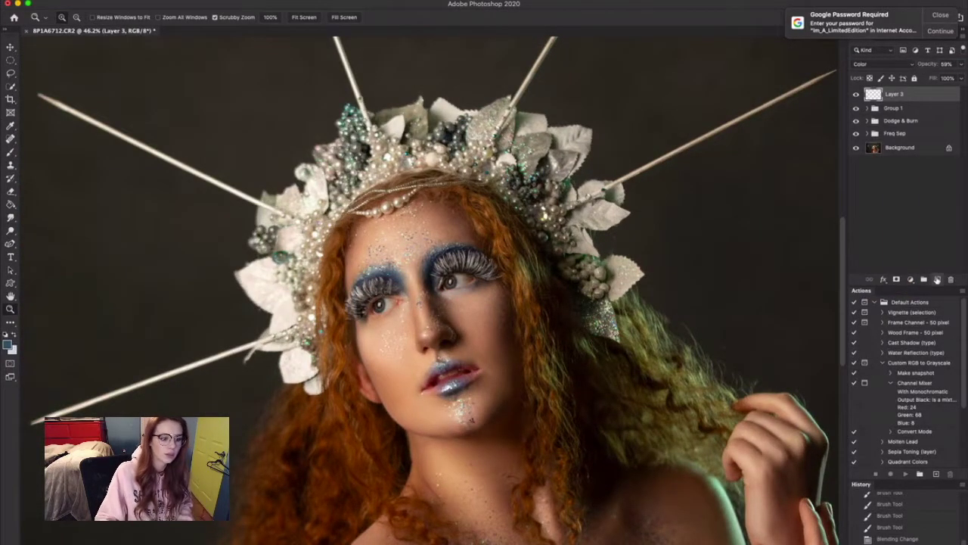
Add a new layer and paint matching blue eyeshadow under the image's left-hand eye
{"action": "left_click", "coordinate": [937, 279]}
{"action": "left_click_drag", "start_coordinate": [325, 333], "coordinate": [401, 333]}
{"action": "key", "text": "b"}
{"action": "left_click_drag", "start_coordinate": [524, 270], "coordinate": [450, 301]}
{"action": "mouse_move", "coordinate": [450, 301]}
{"action": "left_mouse_down"}
{"action": "mouse_move", "coordinate": [519, 277]}
{"action": "mouse_move", "coordinate": [447, 305]}
{"action": "mouse_move", "coordinate": [462, 312]}
{"action": "left_mouse_up"}
{"action": "left_click_drag", "start_coordinate": [448, 306], "coordinate": [493, 307]}
Blend the second eyeshadow layer in Color mode at reduced opacity, undoing a stray brush dab
{"action": "left_click", "coordinate": [883, 64]}
{"action": "left_click", "coordinate": [862, 282]}
{"action": "left_click_drag", "start_coordinate": [938, 66], "coordinate": [926, 66]}
{"action": "key", "text": "z"}
{"action": "left_click_drag", "start_coordinate": [768, 264], "coordinate": [670, 318]}
{"action": "key", "text": "b"}
{"action": "left_click", "coordinate": [670, 318]}
{"action": "key", "text": "super+z"}
On a new layer, sample the light upper-lash color and paint the first lower lashes of the right-hand eye at 27% flow
{"action": "key", "text": "z"}
{"action": "left_click_drag", "start_coordinate": [471, 285], "coordinate": [657, 303]}
{"action": "key", "text": "b"}
{"action": "left_click", "coordinate": [937, 280]}
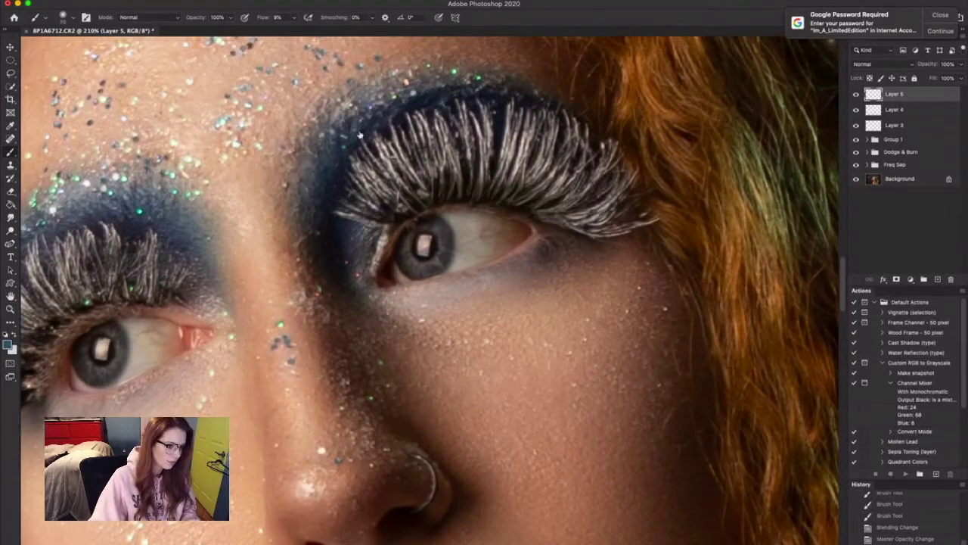
{"action": "key", "text": "["}
{"action": "key", "text": "["}
{"action": "key", "text": "["}
{"action": "key", "text": "["}
{"action": "key", "text": "["}
{"action": "key", "text": "["}
{"action": "key", "text": "["}
{"action": "key", "text": "["}
{"action": "key", "text": "["}
{"action": "key", "text": "["}
{"action": "key", "text": "["}
{"action": "key", "text": "["}
{"action": "key", "text": "["}
{"action": "left_click", "coordinate": [513, 147], "text": "alt"}
{"action": "left_click_drag", "start_coordinate": [263, 17], "coordinate": [270, 17]}
{"action": "left_click_drag", "start_coordinate": [496, 264], "coordinate": [514, 279]}
{"action": "left_click_drag", "start_coordinate": [264, 17], "coordinate": [275, 18]}
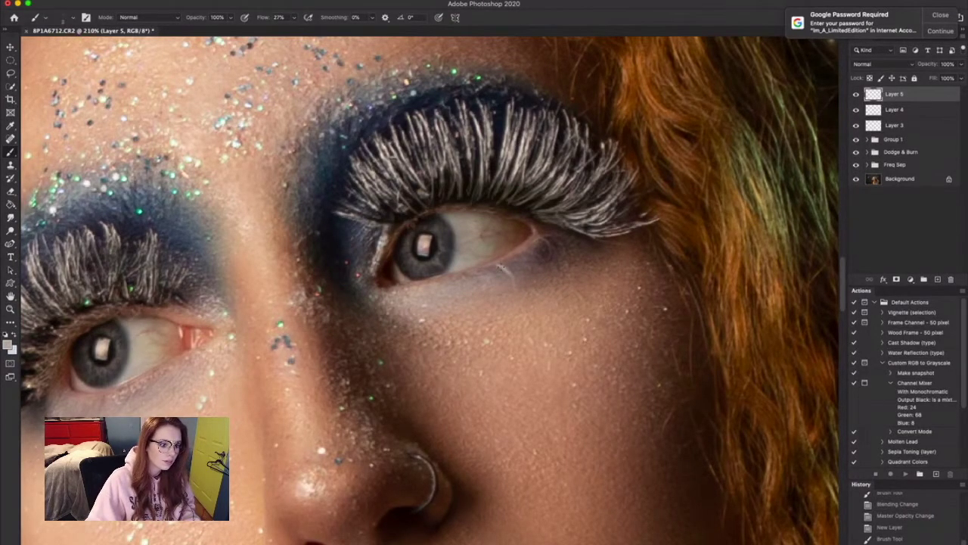
{"action": "mouse_move", "coordinate": [499, 269]}
{"action": "left_mouse_down"}
{"action": "mouse_move", "coordinate": [514, 286]}
{"action": "mouse_move", "coordinate": [490, 296]}
{"action": "left_mouse_up"}
Sample a lighter upper-lash tone and paint the remaining lower lashes out to the outer corner of the right-hand eye
{"action": "left_click", "coordinate": [524, 145], "text": "alt"}
{"action": "left_click_drag", "start_coordinate": [510, 262], "coordinate": [521, 266]}
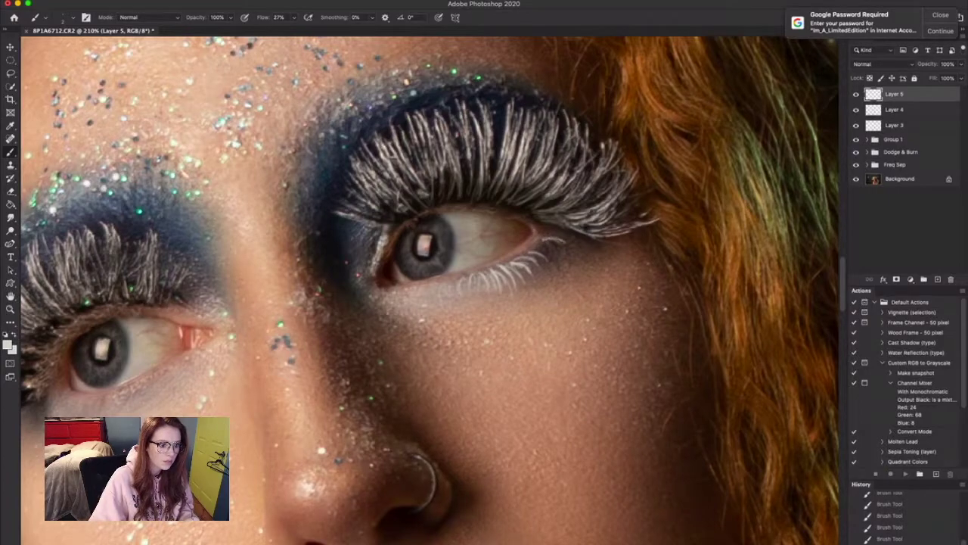
{"action": "left_click_drag", "start_coordinate": [555, 243], "coordinate": [546, 251]}
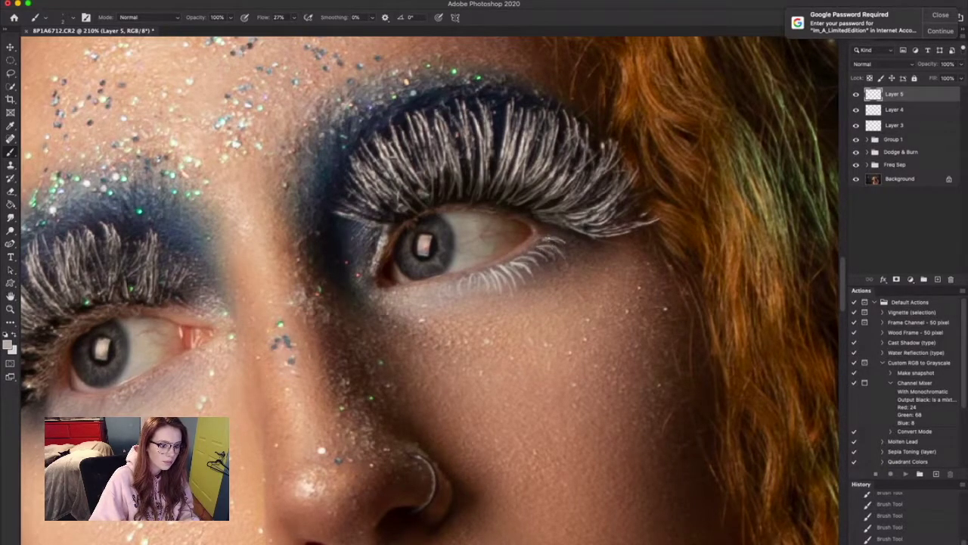
Toggle the painted lower-lash layer to compare before and after, and adjust its opacity
{"action": "key", "text": "z"}
{"action": "left_click_drag", "start_coordinate": [506, 363], "coordinate": [450, 363]}
{"action": "left_click", "coordinate": [856, 94]}
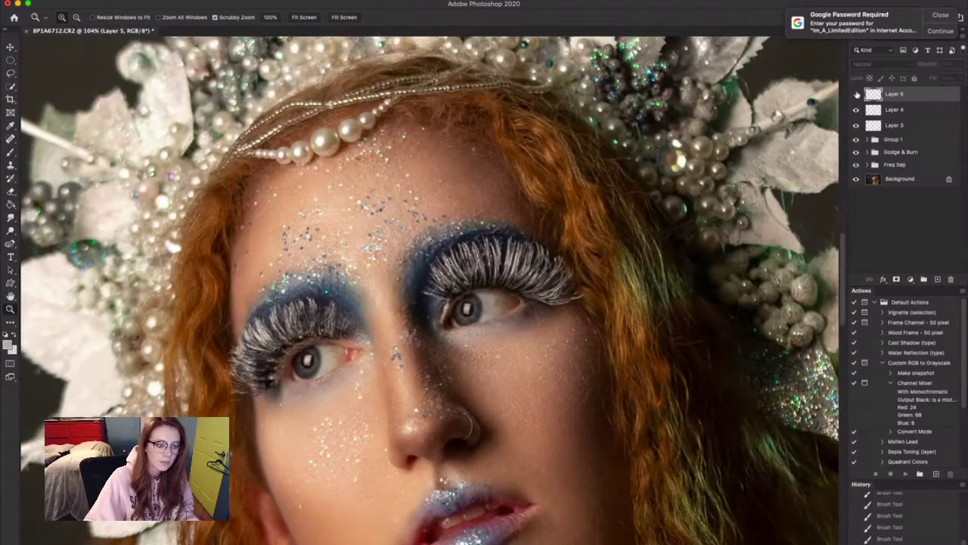
{"action": "left_click", "coordinate": [856, 95]}
{"action": "left_click_drag", "start_coordinate": [671, 295], "coordinate": [587, 294]}
{"action": "left_click_drag", "start_coordinate": [931, 65], "coordinate": [930, 65]}
{"action": "left_click_drag", "start_coordinate": [643, 287], "coordinate": [729, 287]}
On a new layer, paint soft black shadows around the right-hand eye's lower lashes at 6% flow
{"action": "left_click", "coordinate": [937, 280]}
{"action": "left_click_drag", "start_coordinate": [604, 289], "coordinate": [635, 289]}
{"action": "key", "text": "b"}
{"action": "key", "text": "d"}
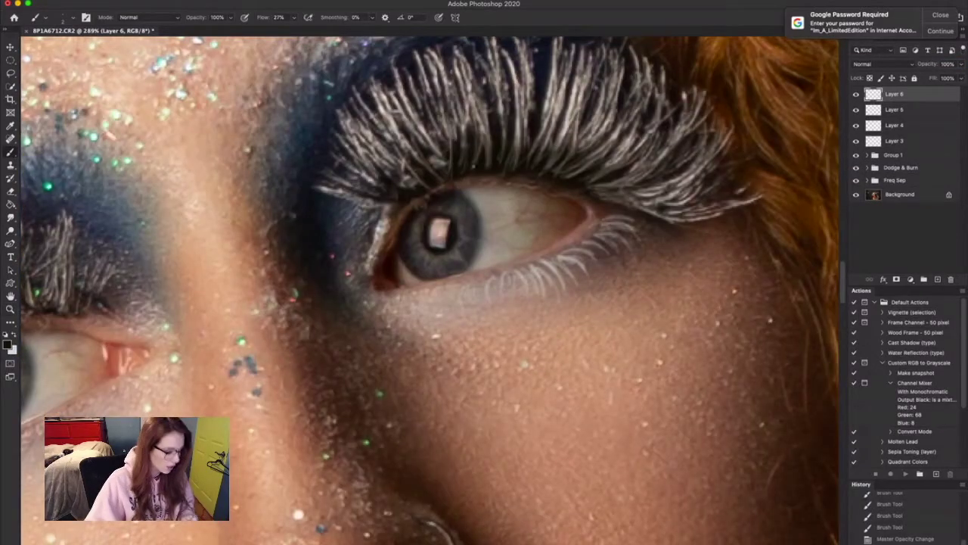
{"action": "left_click_drag", "start_coordinate": [435, 186], "coordinate": [426, 199]}
{"action": "left_click_drag", "start_coordinate": [265, 17], "coordinate": [266, 17]}
{"action": "mouse_move", "coordinate": [585, 240]}
{"action": "left_mouse_down"}
{"action": "mouse_move", "coordinate": [572, 247]}
{"action": "mouse_move", "coordinate": [574, 262]}
{"action": "left_mouse_up"}
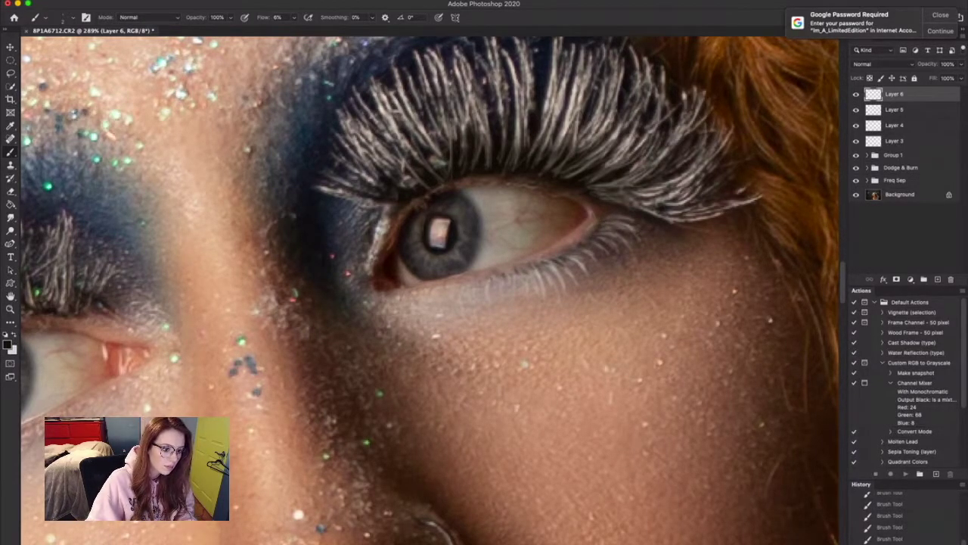
Set the black lash-shadow layer's blend mode to Multiply and its opacity to 86%
{"action": "key", "text": "z"}
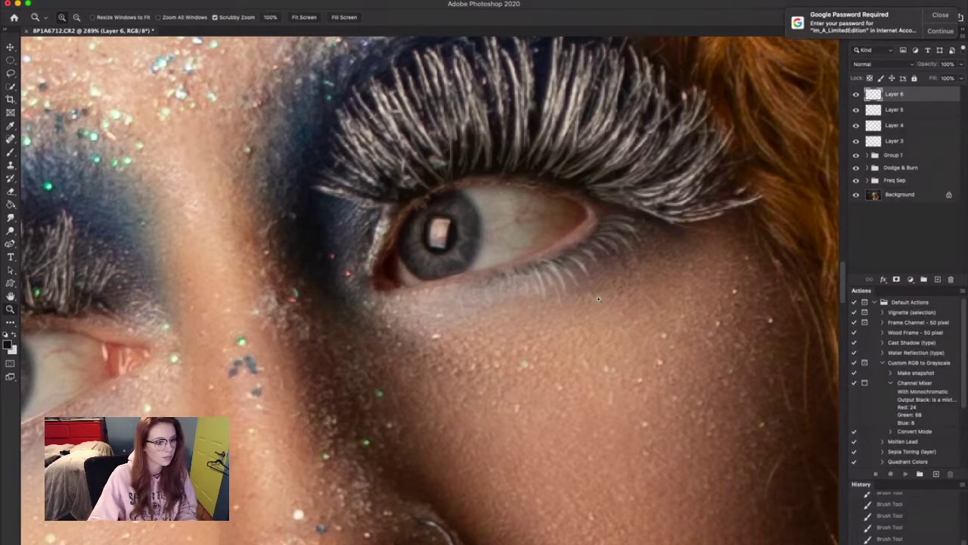
{"action": "scroll", "coordinate": [709, 288], "scroll_direction": "down", "scroll_amount": 7}
{"action": "left_click_drag", "start_coordinate": [705, 318], "coordinate": [718, 309]}
{"action": "left_click", "coordinate": [883, 64]}
{"action": "left_click", "coordinate": [877, 91]}
{"action": "left_click_drag", "start_coordinate": [934, 66], "coordinate": [928, 65]}
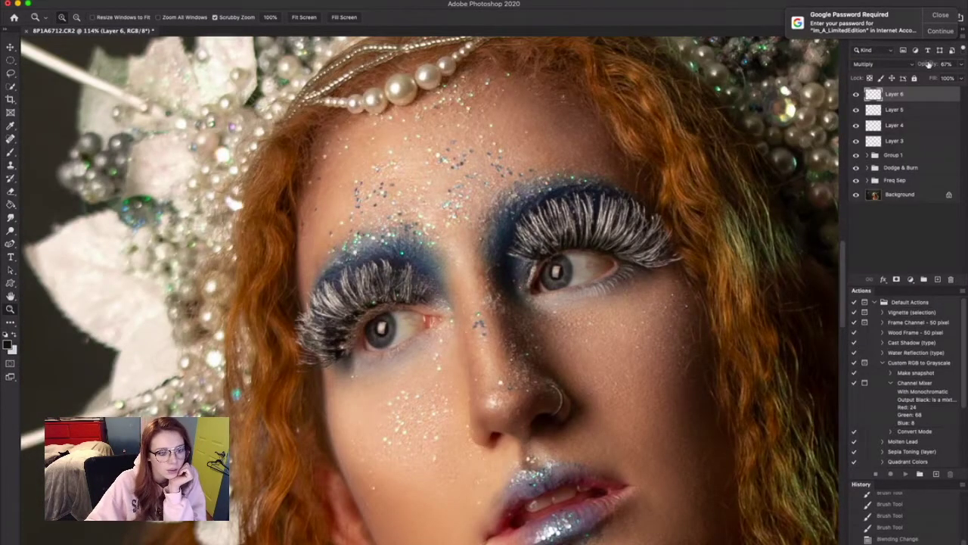
{"action": "mouse_move", "coordinate": [710, 321]}
{"action": "left_mouse_down"}
{"action": "mouse_move", "coordinate": [690, 326]}
{"action": "mouse_move", "coordinate": [697, 321]}
{"action": "left_mouse_up"}
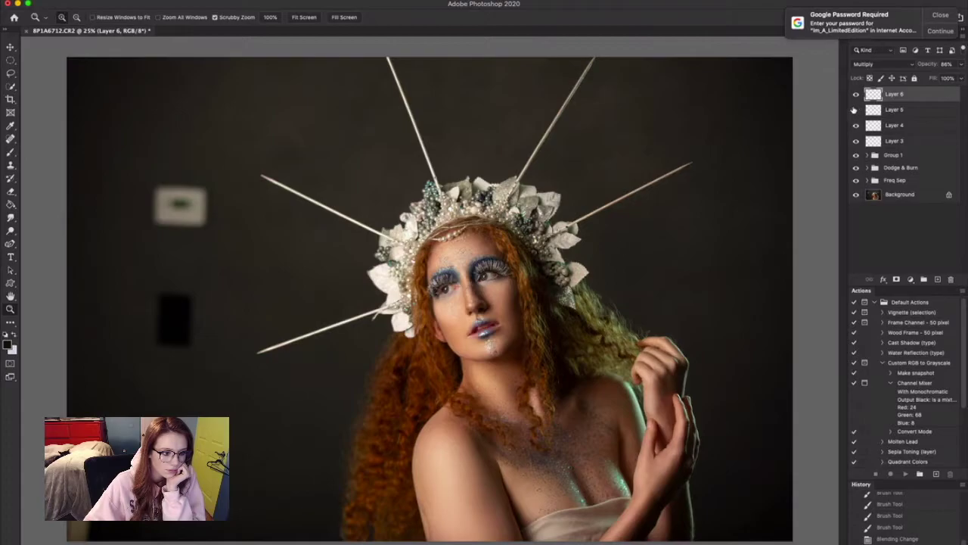
Select Layer 5 with the light lower lashes and fine-tune its opacity
{"action": "left_click_drag", "start_coordinate": [505, 286], "coordinate": [539, 285]}
{"action": "left_click", "coordinate": [905, 109]}
{"action": "left_click_drag", "start_coordinate": [936, 65], "coordinate": [928, 65]}
{"action": "key", "text": "super+0"}
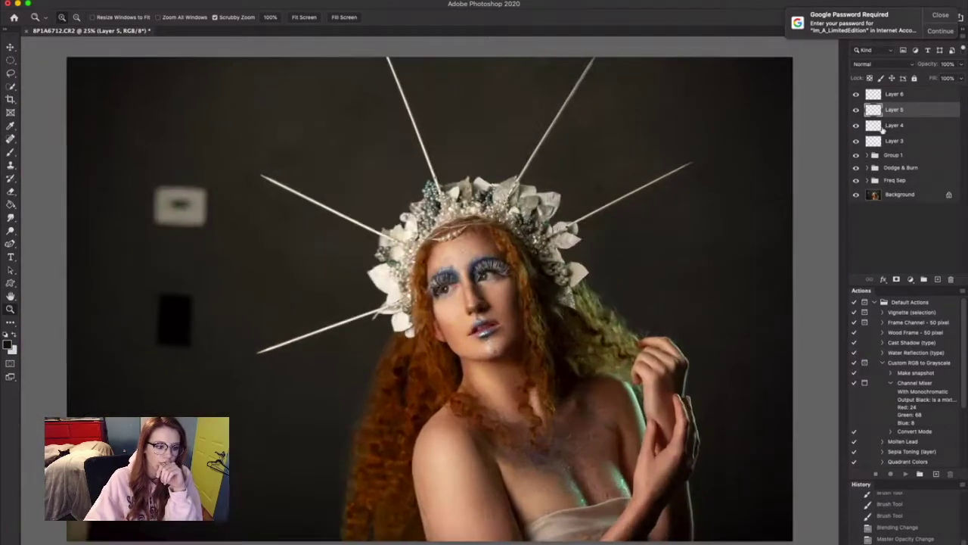
On a new layer above Layer 6, paint a white highlight along the right-hand eye's lower waterline
{"action": "left_click_drag", "start_coordinate": [503, 282], "coordinate": [556, 282]}
{"action": "left_click", "coordinate": [904, 94]}
{"action": "left_click", "coordinate": [937, 279]}
{"action": "key", "text": "b"}
{"action": "key", "text": "x"}
{"action": "mouse_move", "coordinate": [488, 240]}
{"action": "left_mouse_down"}
{"action": "mouse_move", "coordinate": [454, 266]}
{"action": "mouse_move", "coordinate": [326, 301]}
{"action": "mouse_move", "coordinate": [454, 269]}
{"action": "mouse_move", "coordinate": [397, 288]}
{"action": "left_mouse_up"}
Try Overlay on the waterline layer, return it to Normal, and set its opacity to 15%
{"action": "left_click", "coordinate": [882, 64]}
{"action": "left_click", "coordinate": [870, 174]}
{"action": "left_click_drag", "start_coordinate": [932, 65], "coordinate": [904, 65]}
{"action": "left_click", "coordinate": [877, 64]}
{"action": "left_click", "coordinate": [870, 3]}
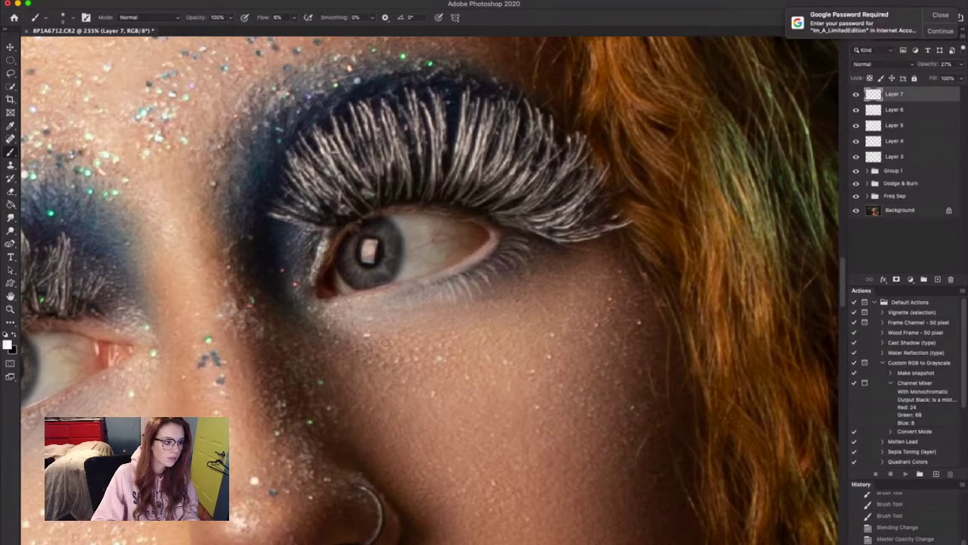
{"action": "key", "text": "z"}
{"action": "left_click_drag", "start_coordinate": [533, 330], "coordinate": [475, 331]}
{"action": "left_click_drag", "start_coordinate": [933, 66], "coordinate": [929, 65]}
{"action": "left_click_drag", "start_coordinate": [715, 331], "coordinate": [674, 331]}
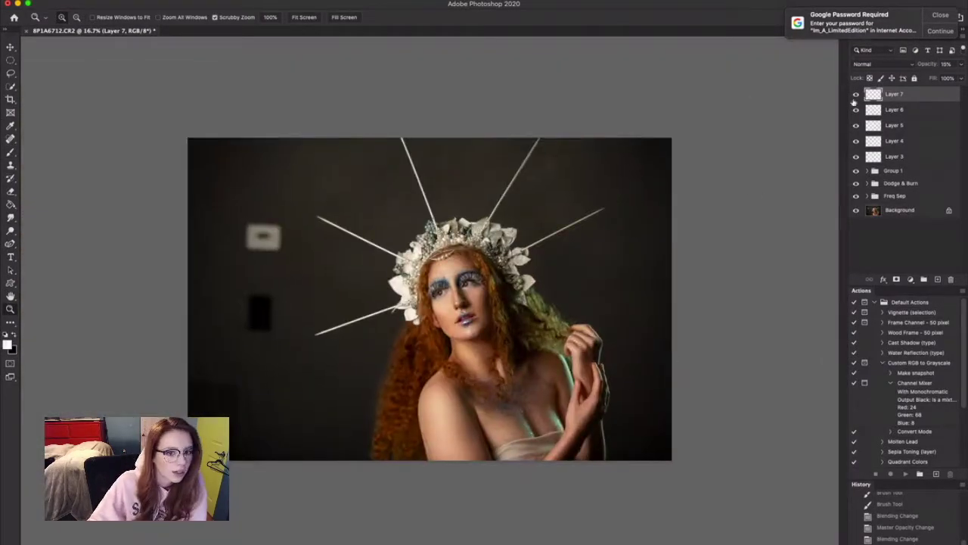
On a new layer, paint white lower lashes on the left-hand eye at 18% flow and set the layer's opacity to 64%
{"action": "left_click_drag", "start_coordinate": [442, 294], "coordinate": [560, 289]}
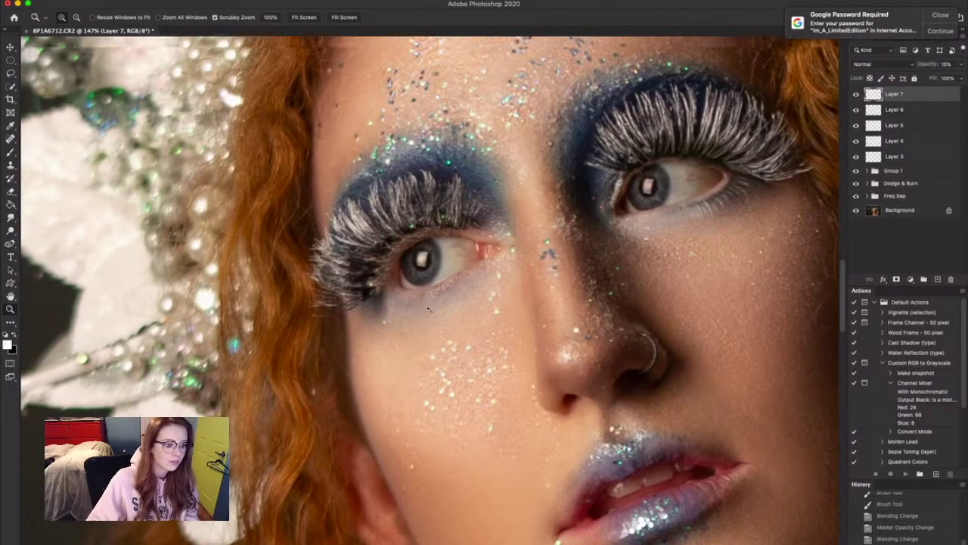
{"action": "left_click_drag", "start_coordinate": [405, 325], "coordinate": [433, 325]}
{"action": "left_click", "coordinate": [937, 279]}
{"action": "key", "text": "b"}
{"action": "left_click_drag", "start_coordinate": [263, 19], "coordinate": [274, 19]}
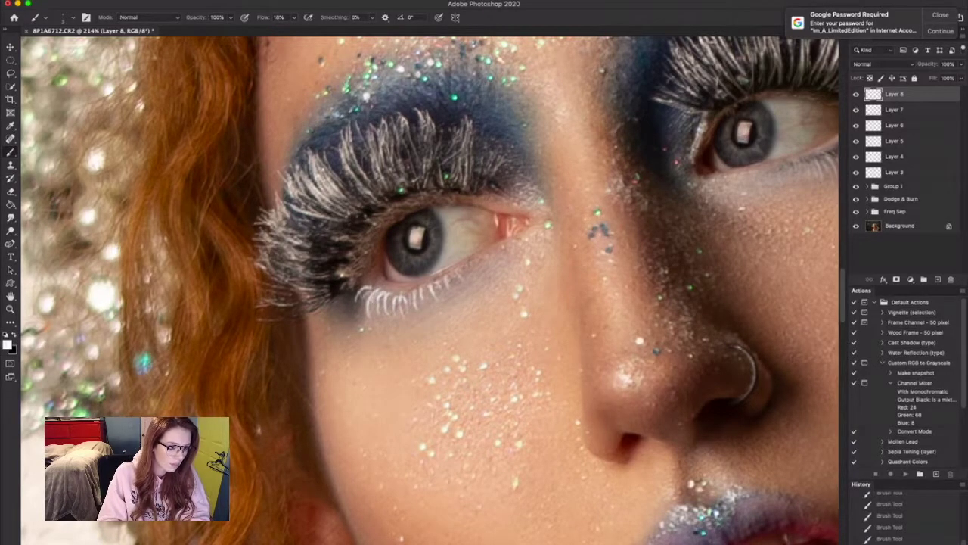
{"action": "key", "text": "z"}
{"action": "left_click_drag", "start_coordinate": [454, 391], "coordinate": [399, 411]}
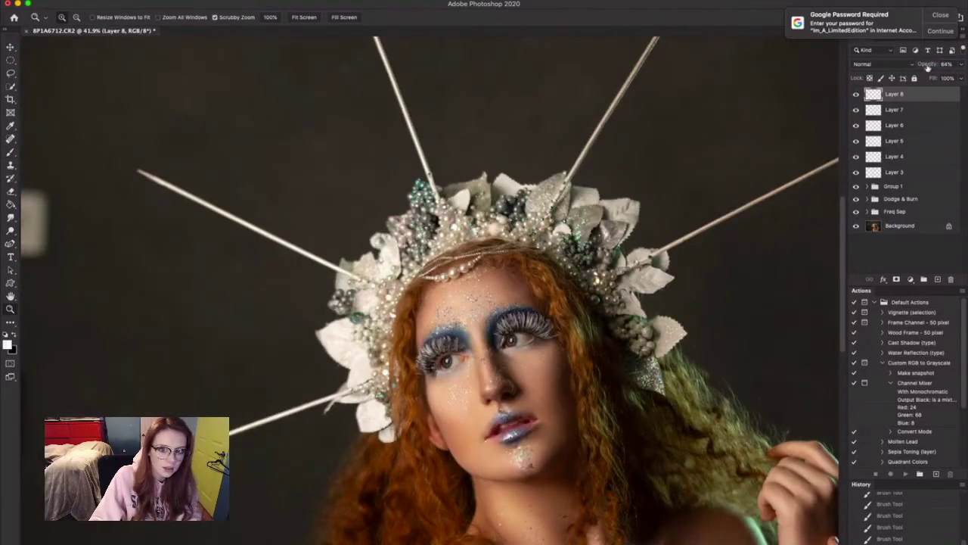
On a new layer, paint black shadows around the left-hand eye's lower lashes at 2% flow and set the layer's opacity to 68%
{"action": "left_click", "coordinate": [938, 279]}
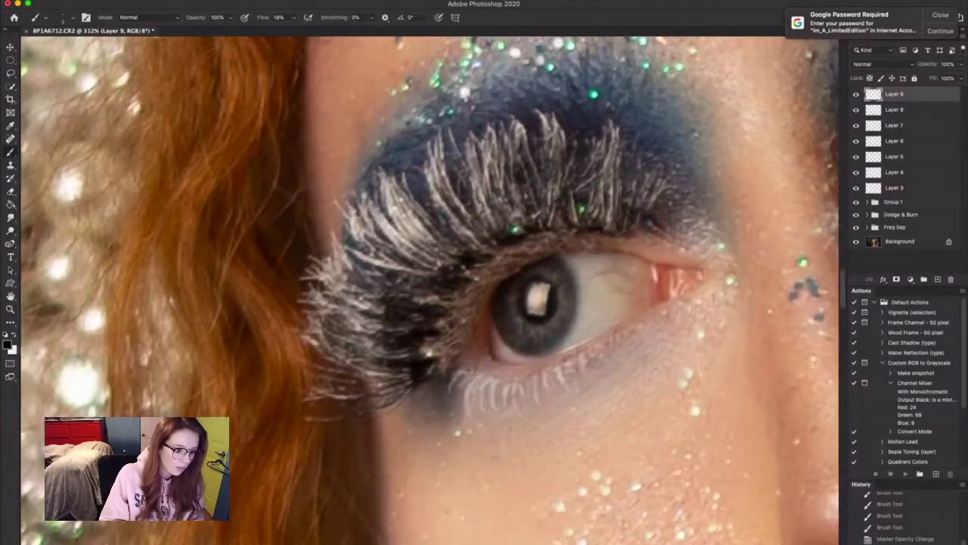
{"action": "left_click_drag", "start_coordinate": [266, 17], "coordinate": [259, 17]}
{"action": "left_click_drag", "start_coordinate": [459, 370], "coordinate": [452, 388]}
{"action": "mouse_move", "coordinate": [467, 370]}
{"action": "left_mouse_down"}
{"action": "mouse_move", "coordinate": [457, 384]}
{"action": "mouse_move", "coordinate": [472, 385]}
{"action": "left_mouse_up"}
{"action": "left_click_drag", "start_coordinate": [494, 376], "coordinate": [486, 385]}
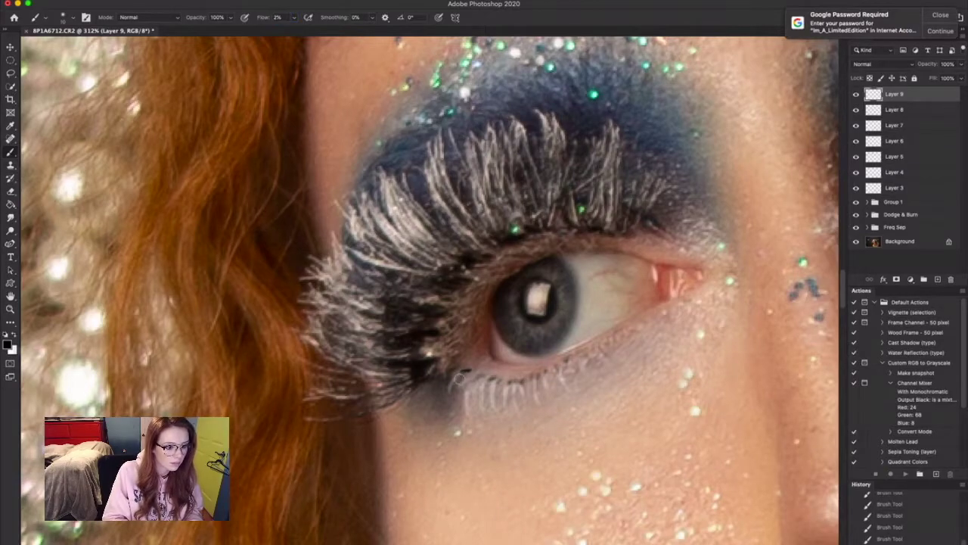
{"action": "mouse_move", "coordinate": [459, 378]}
{"action": "left_mouse_down"}
{"action": "mouse_move", "coordinate": [502, 380]}
{"action": "mouse_move", "coordinate": [490, 388]}
{"action": "mouse_move", "coordinate": [376, 377]}
{"action": "left_mouse_up"}
{"action": "key", "text": "z"}
{"action": "key", "text": "super+minus"}
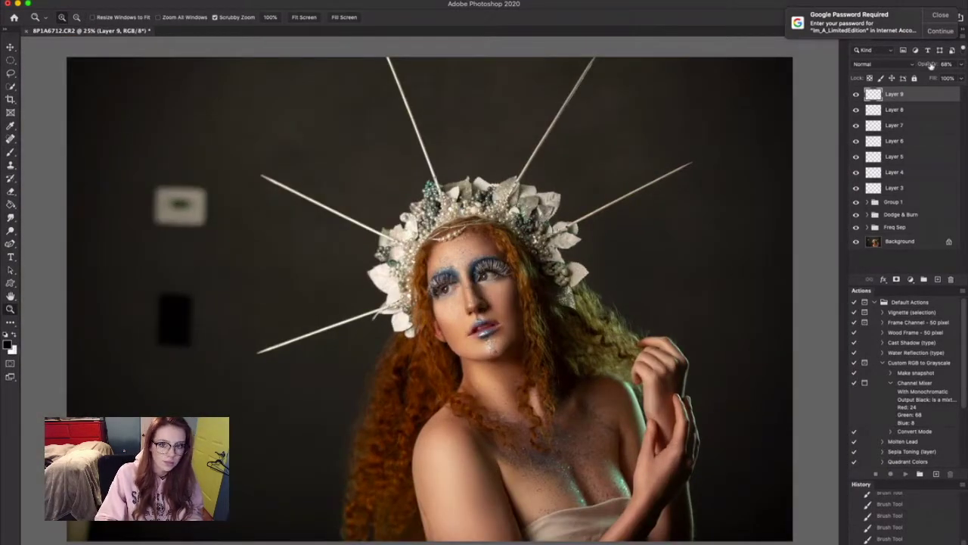
On a new layer, paint a white line along the left-hand eye's lower waterline at 10% flow
{"action": "left_click", "coordinate": [937, 279]}
{"action": "left_click_drag", "start_coordinate": [449, 292], "coordinate": [538, 293]}
{"action": "key", "text": "b"}
{"action": "key", "text": "x"}
{"action": "mouse_move", "coordinate": [319, 311]}
{"action": "left_mouse_down"}
{"action": "mouse_move", "coordinate": [401, 306]}
{"action": "mouse_move", "coordinate": [491, 261]}
{"action": "mouse_move", "coordinate": [317, 310]}
{"action": "left_mouse_up"}
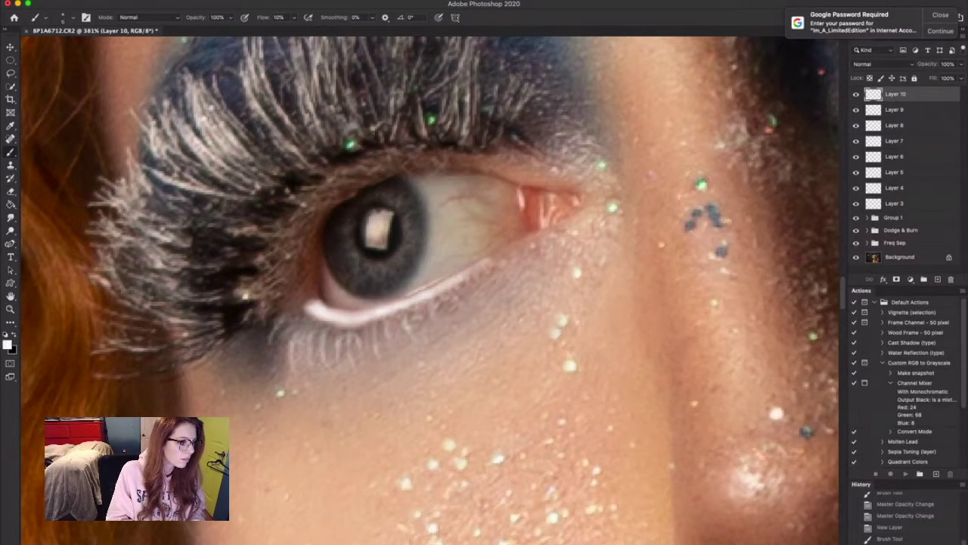
Set the left-hand eye's waterline layer to 37% opacity and Overlay blend mode
{"action": "key", "text": "z"}
{"action": "left_click_drag", "start_coordinate": [459, 303], "coordinate": [416, 303]}
{"action": "left_click_drag", "start_coordinate": [935, 64], "coordinate": [935, 65]}
{"action": "key", "text": "super+minus"}
{"action": "key", "text": "super+minus"}
{"action": "key", "text": "super+minus"}
{"action": "key", "text": "super+minus"}
{"action": "key", "text": "super+minus"}
{"action": "left_click", "coordinate": [906, 65]}
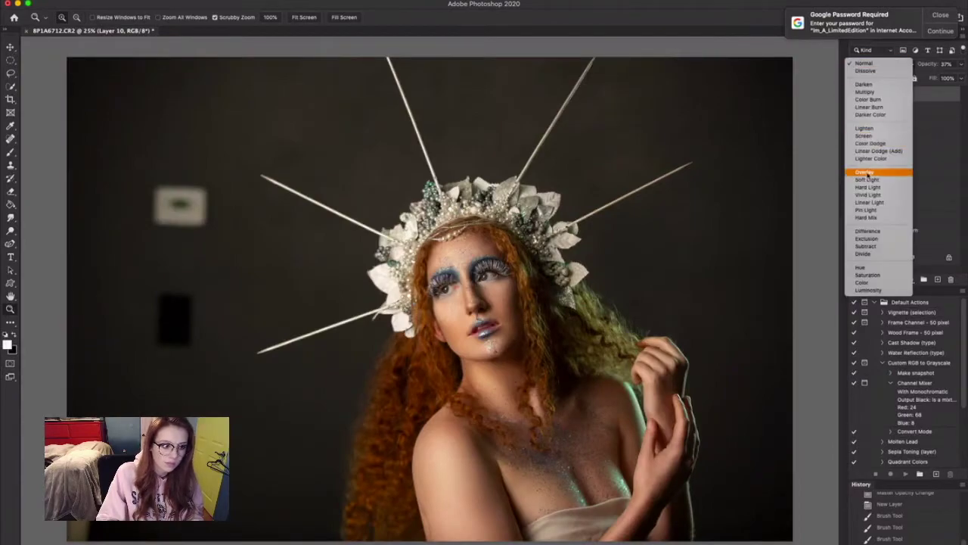
{"action": "left_click", "coordinate": [868, 174]}
Change the blend mode of Layer 7, the right-hand eye's waterline highlight, to Overlay
{"action": "left_click", "coordinate": [895, 141]}
{"action": "left_click", "coordinate": [882, 64]}
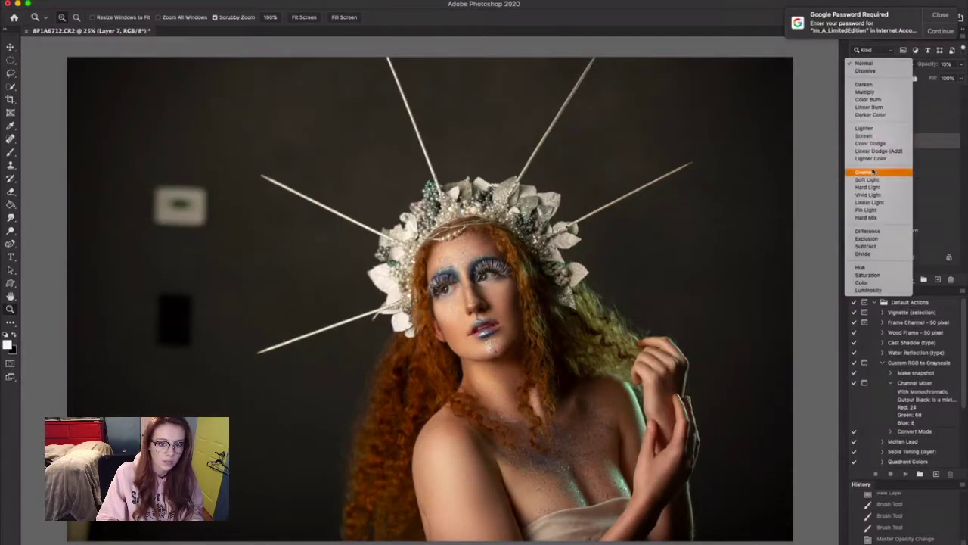
{"action": "left_click", "coordinate": [870, 174]}
{"action": "left_click_drag", "start_coordinate": [624, 352], "coordinate": [590, 356]}
On a new top layer, sample a dark lash color and darken the left-hand eye's upper lash line at 18% flow
{"action": "left_click_drag", "start_coordinate": [436, 292], "coordinate": [539, 246]}
{"action": "left_click", "coordinate": [924, 96]}
{"action": "left_click", "coordinate": [938, 279]}
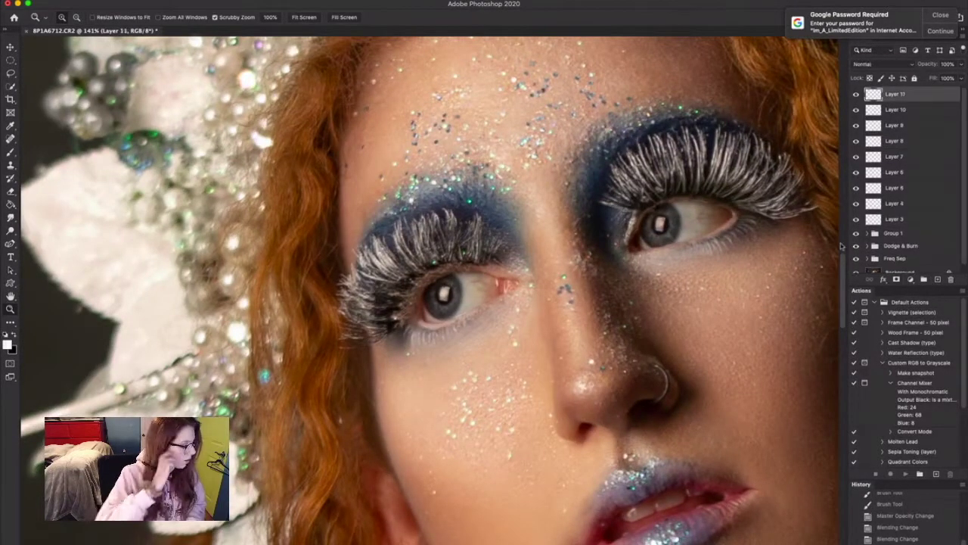
{"action": "mouse_move", "coordinate": [418, 308]}
{"action": "left_mouse_down"}
{"action": "mouse_move", "coordinate": [450, 302]}
{"action": "mouse_move", "coordinate": [378, 312]}
{"action": "mouse_move", "coordinate": [437, 243]}
{"action": "mouse_move", "coordinate": [518, 217]}
{"action": "mouse_move", "coordinate": [503, 193]}
{"action": "mouse_move", "coordinate": [424, 212]}
{"action": "mouse_move", "coordinate": [389, 234]}
{"action": "left_mouse_up"}
{"action": "key", "text": "b"}
{"action": "left_click", "coordinate": [307, 258], "text": "alt"}
{"action": "key", "text": "shift+1"}
{"action": "key", "text": "shift+8"}
{"action": "mouse_move", "coordinate": [507, 213]}
{"action": "left_mouse_down"}
{"action": "mouse_move", "coordinate": [379, 333]}
{"action": "mouse_move", "coordinate": [431, 261]}
{"action": "mouse_move", "coordinate": [560, 219]}
{"action": "mouse_move", "coordinate": [414, 277]}
{"action": "left_mouse_up"}
{"action": "mouse_move", "coordinate": [429, 215]}
{"action": "left_mouse_down"}
{"action": "mouse_move", "coordinate": [370, 233]}
{"action": "mouse_move", "coordinate": [344, 272]}
{"action": "left_mouse_up"}
Set the dark upper lash-line layer's opacity to 38%
{"action": "key", "text": "z"}
{"action": "left_click_drag", "start_coordinate": [510, 313], "coordinate": [411, 225]}
{"action": "key", "text": "3"}
{"action": "key", "text": "8"}
On a new layer, sample the light lash color and paint extra upper lashes across the left-hand eye
{"action": "left_click", "coordinate": [938, 279]}
{"action": "left_click_drag", "start_coordinate": [522, 309], "coordinate": [643, 305]}
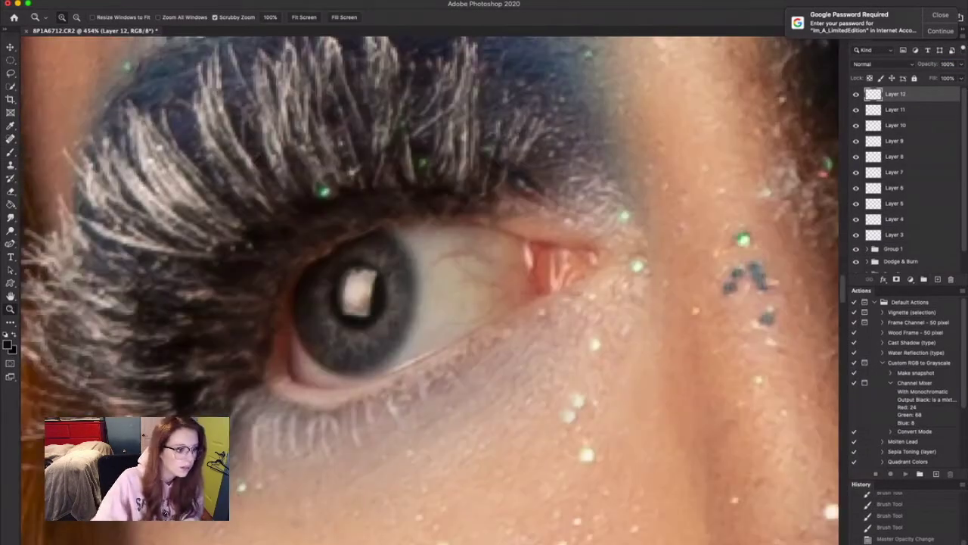
{"action": "key", "text": "b"}
{"action": "left_click", "coordinate": [185, 187], "text": "alt"}
{"action": "left_click_drag", "start_coordinate": [241, 239], "coordinate": [270, 270]}
{"action": "left_click_drag", "start_coordinate": [230, 259], "coordinate": [268, 271]}
{"action": "left_click_drag", "start_coordinate": [311, 168], "coordinate": [345, 214]}
{"action": "mouse_move", "coordinate": [305, 149]}
{"action": "left_mouse_down"}
{"action": "mouse_move", "coordinate": [336, 224]}
{"action": "mouse_move", "coordinate": [320, 225]}
{"action": "left_mouse_up"}
{"action": "left_click_drag", "start_coordinate": [278, 156], "coordinate": [317, 238]}
{"action": "left_click_drag", "start_coordinate": [242, 172], "coordinate": [299, 247]}
{"action": "left_click_drag", "start_coordinate": [232, 161], "coordinate": [294, 252]}
Fill in the left-hand eye's outer upper lashes at 6% flow and set the layer's opacity to 63%
{"action": "key", "text": "z"}
{"action": "left_click_drag", "start_coordinate": [375, 259], "coordinate": [327, 253]}
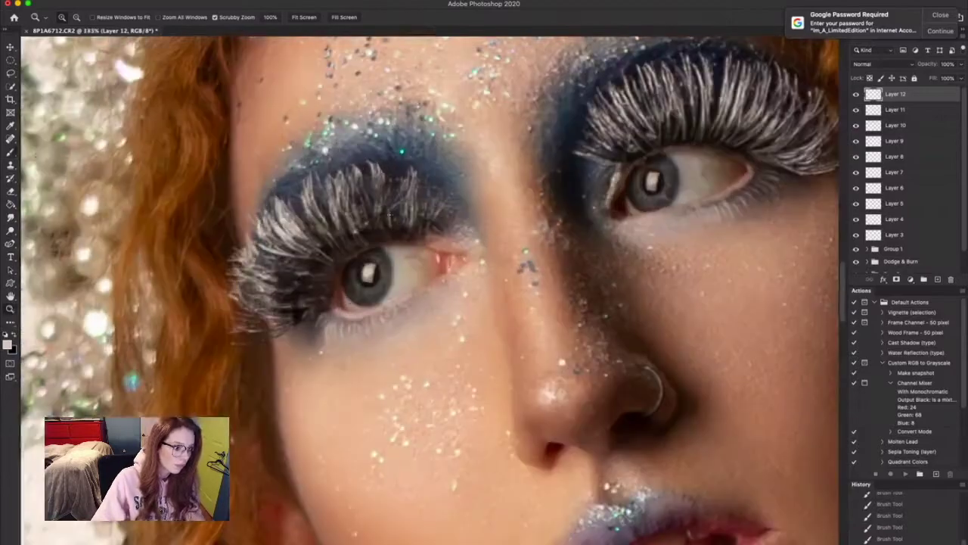
{"action": "key", "text": "b"}
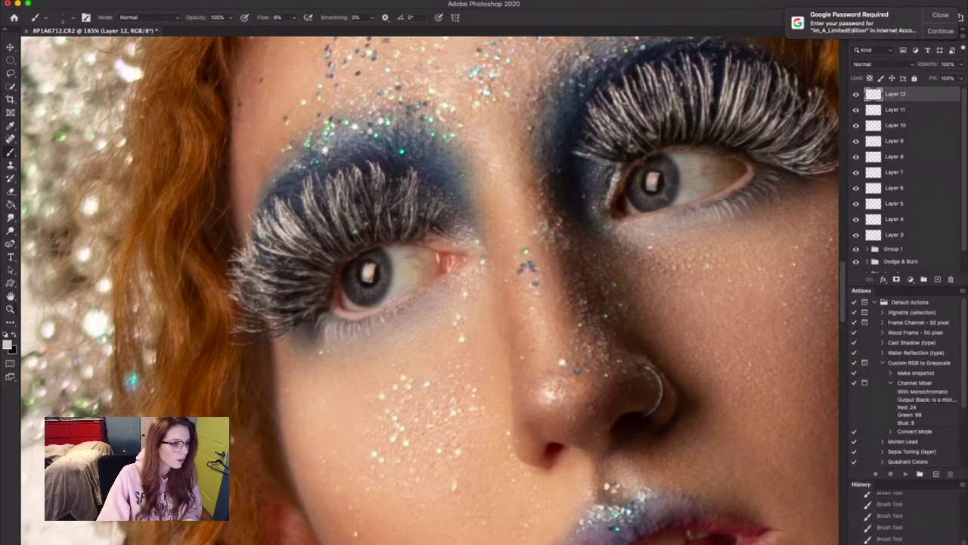
{"action": "key", "text": "z"}
{"action": "left_click_drag", "start_coordinate": [431, 249], "coordinate": [348, 245]}
{"action": "left_click_drag", "start_coordinate": [467, 292], "coordinate": [540, 294]}
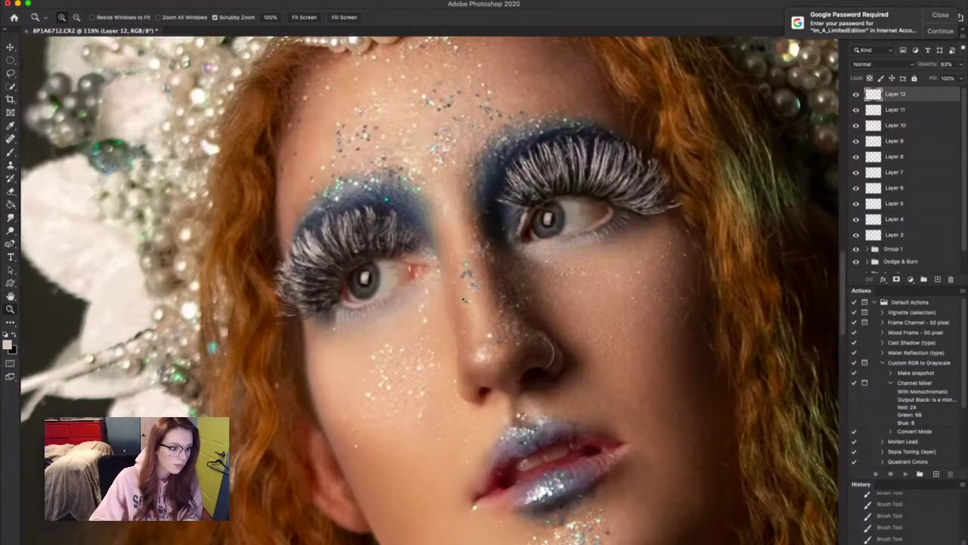
{"action": "key", "text": "v"}
{"action": "left_click_drag", "start_coordinate": [342, 252], "coordinate": [350, 265]}
{"action": "key", "text": "z"}
{"action": "left_click_drag", "start_coordinate": [472, 319], "coordinate": [393, 318]}
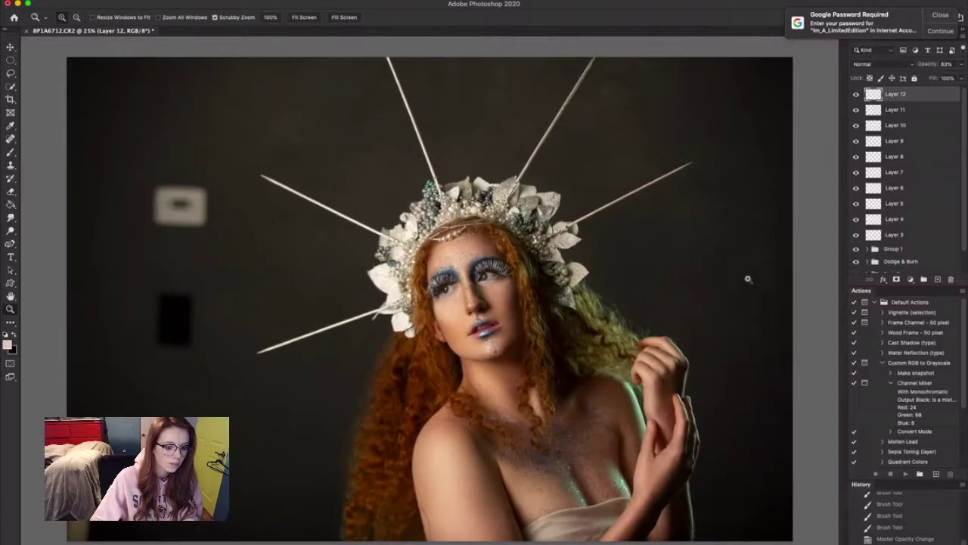
{"action": "left_click", "coordinate": [905, 538]}
Add new layers, sample a muted lash tone, and paint more strands into the left-hand eye's upper lashes at 6% flow
{"action": "left_click", "coordinate": [937, 280]}
{"action": "left_click_drag", "start_coordinate": [463, 284], "coordinate": [538, 286]}
{"action": "key", "text": "b"}
{"action": "left_click", "coordinate": [274, 270], "text": "alt"}
{"action": "key", "text": "ctrl+alt+shift+n"}
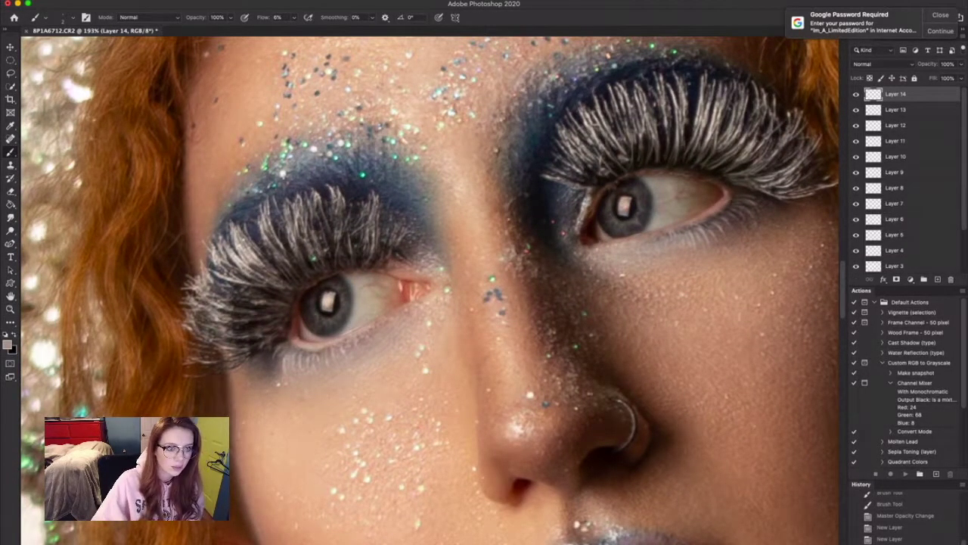
{"action": "mouse_move", "coordinate": [338, 263]}
{"action": "left_mouse_down"}
{"action": "mouse_move", "coordinate": [334, 251]}
{"action": "mouse_move", "coordinate": [280, 255]}
{"action": "left_mouse_up"}
{"action": "mouse_move", "coordinate": [284, 290]}
{"action": "left_mouse_down"}
{"action": "mouse_move", "coordinate": [233, 305]}
{"action": "mouse_move", "coordinate": [227, 327]}
{"action": "left_mouse_up"}
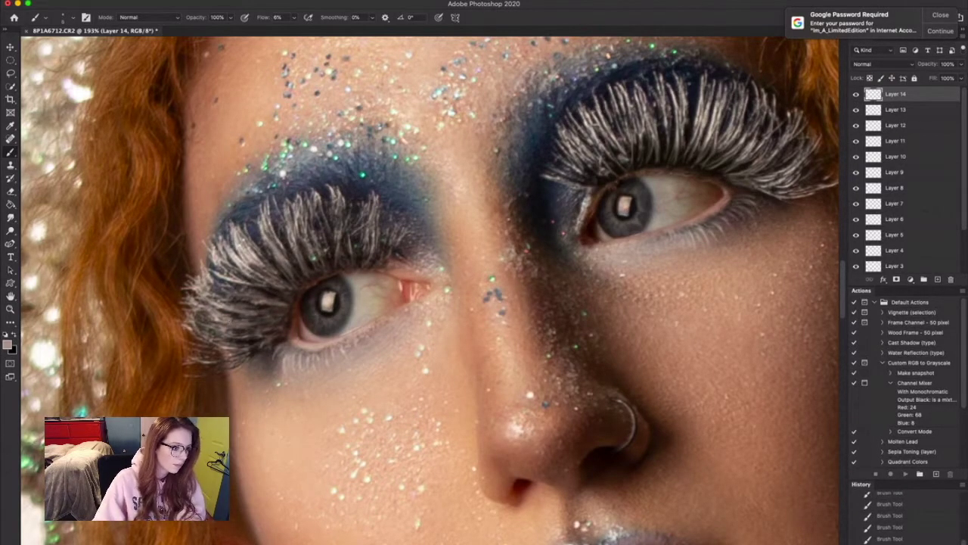
Sample a brighter lash color, add lash strokes at the left-hand eye's outer corner at 13% flow, and set the layer's opacity to 89%
{"action": "left_click", "coordinate": [249, 256], "text": "alt"}
{"action": "left_click_drag", "start_coordinate": [265, 317], "coordinate": [211, 326]}
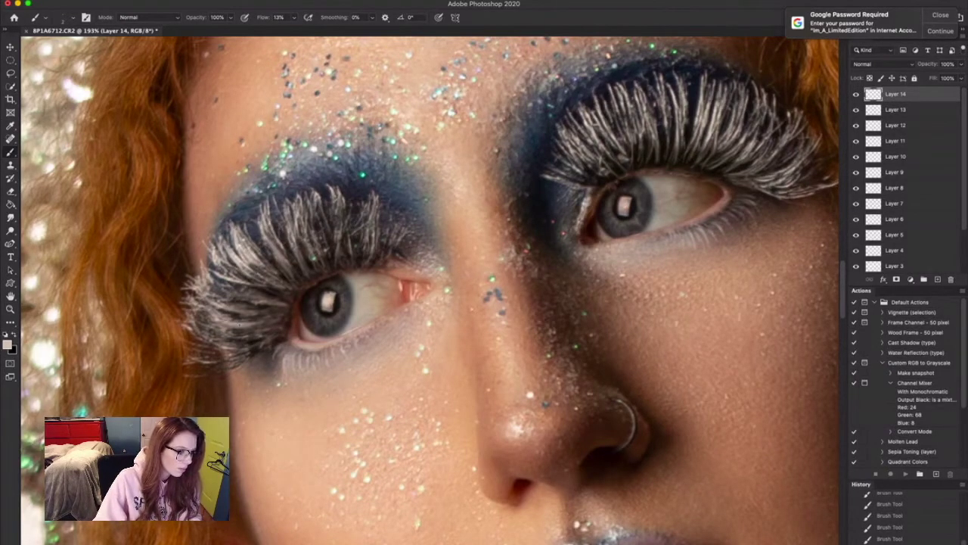
{"action": "key", "text": "z"}
{"action": "key", "text": "super+0"}
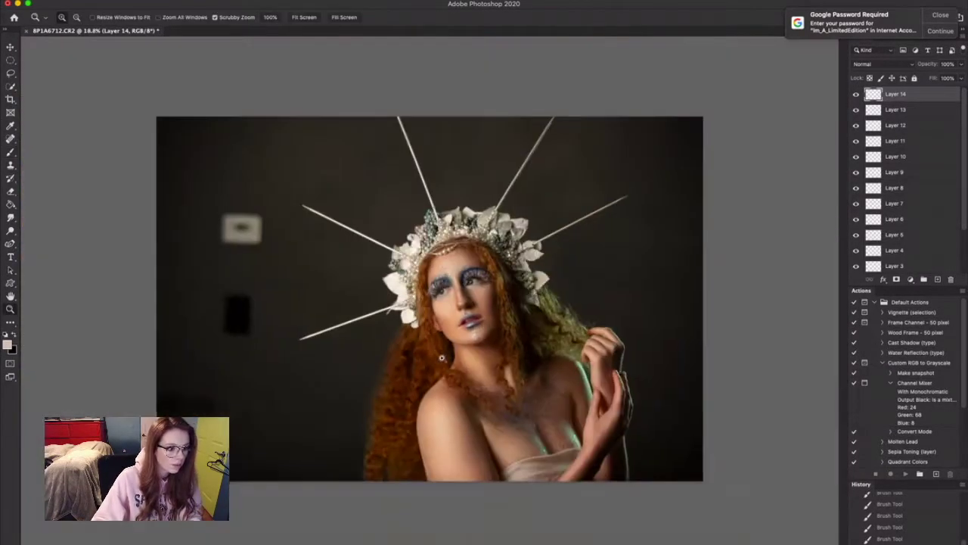
On a new layer, paint a white highlight across the lower part of the left-hand iris at 13% flow
{"action": "left_click", "coordinate": [937, 280]}
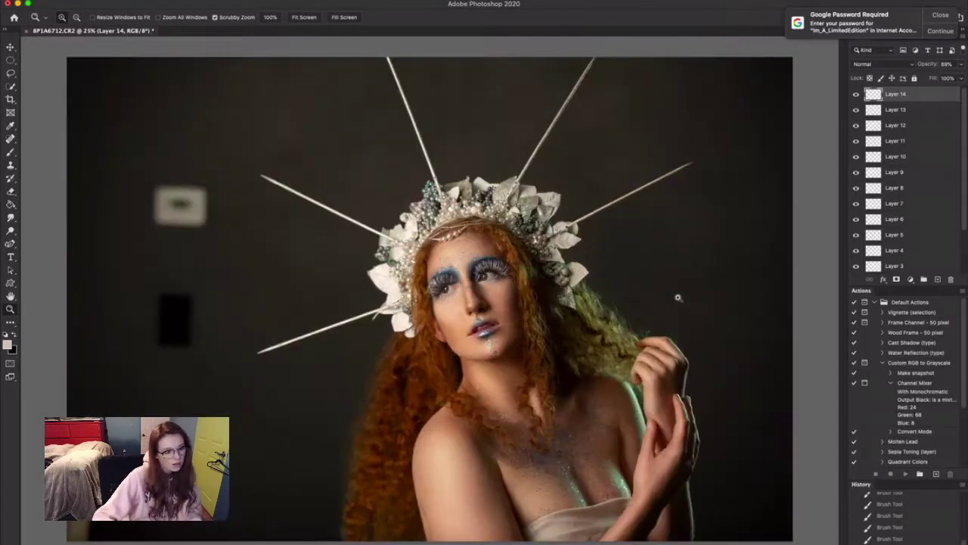
{"action": "left_click_drag", "start_coordinate": [499, 325], "coordinate": [549, 345]}
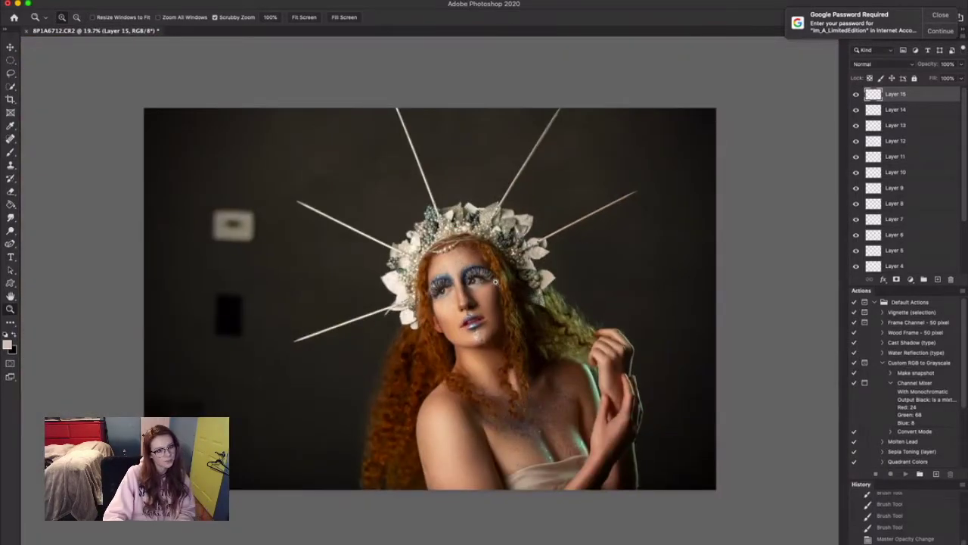
{"action": "left_click_drag", "start_coordinate": [481, 281], "coordinate": [576, 287]}
{"action": "mouse_move", "coordinate": [265, 370]}
{"action": "left_mouse_down"}
{"action": "mouse_move", "coordinate": [549, 337]}
{"action": "mouse_move", "coordinate": [531, 341]}
{"action": "left_mouse_up"}
{"action": "key", "text": "b"}
{"action": "key", "text": "d"}
{"action": "key", "text": "x"}
{"action": "key", "text": "bracketright"}
{"action": "key", "text": "bracketright"}
{"action": "key", "text": "bracketright"}
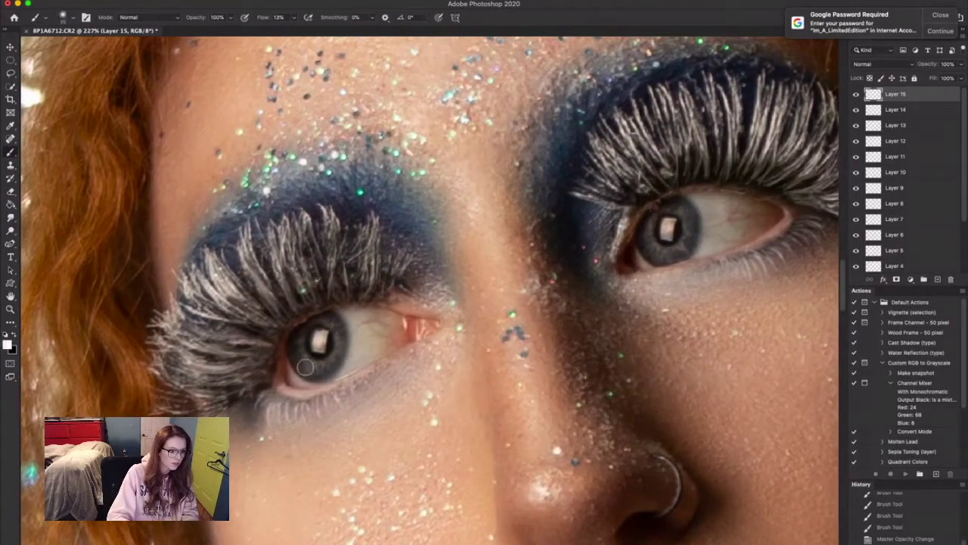
{"action": "left_click_drag", "start_coordinate": [305, 367], "coordinate": [333, 370]}
{"action": "mouse_move", "coordinate": [333, 369]}
{"action": "left_mouse_down"}
{"action": "mouse_move", "coordinate": [340, 353]}
{"action": "mouse_move", "coordinate": [330, 364]}
{"action": "left_mouse_up"}
Extend the left-hand iris highlight with softer white strokes at a lower flow, varying the brush size
{"action": "key", "text": "bracketleft"}
{"action": "left_click_drag", "start_coordinate": [264, 18], "coordinate": [261, 19]}
{"action": "left_click_drag", "start_coordinate": [331, 358], "coordinate": [339, 326]}
{"action": "key", "text": "bracketright"}
{"action": "mouse_move", "coordinate": [295, 351]}
{"action": "left_mouse_down"}
{"action": "mouse_move", "coordinate": [309, 369]}
{"action": "mouse_move", "coordinate": [334, 351]}
{"action": "left_mouse_up"}
Raise the brush flow and paint a white highlight along the lower part of the right-hand iris
{"action": "key", "text": "z"}
{"action": "left_click_drag", "start_coordinate": [541, 294], "coordinate": [467, 300]}
{"action": "left_click_drag", "start_coordinate": [419, 264], "coordinate": [514, 266]}
{"action": "key", "text": "b"}
{"action": "left_click_drag", "start_coordinate": [265, 18], "coordinate": [269, 19]}
{"action": "mouse_move", "coordinate": [374, 311]}
{"action": "left_mouse_down"}
{"action": "mouse_move", "coordinate": [404, 308]}
{"action": "mouse_move", "coordinate": [431, 289]}
{"action": "left_mouse_up"}
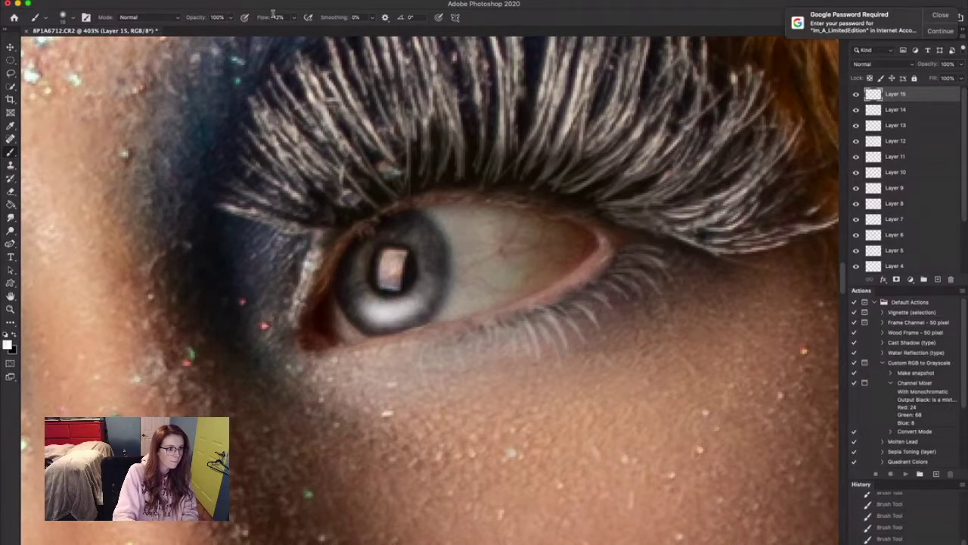
Build up the right-hand iris highlight around the pupil with a smaller white brush at 5% flow
{"action": "left_click_drag", "start_coordinate": [274, 15], "coordinate": [262, 18]}
{"action": "mouse_move", "coordinate": [359, 300]}
{"action": "left_mouse_down"}
{"action": "mouse_move", "coordinate": [352, 292]}
{"action": "mouse_move", "coordinate": [361, 304]}
{"action": "left_mouse_up"}
{"action": "key", "text": "bracketleft"}
{"action": "mouse_move", "coordinate": [365, 307]}
{"action": "left_mouse_down"}
{"action": "mouse_move", "coordinate": [425, 294]}
{"action": "mouse_move", "coordinate": [430, 265]}
{"action": "left_mouse_up"}
{"action": "left_click_drag", "start_coordinate": [357, 298], "coordinate": [381, 318]}
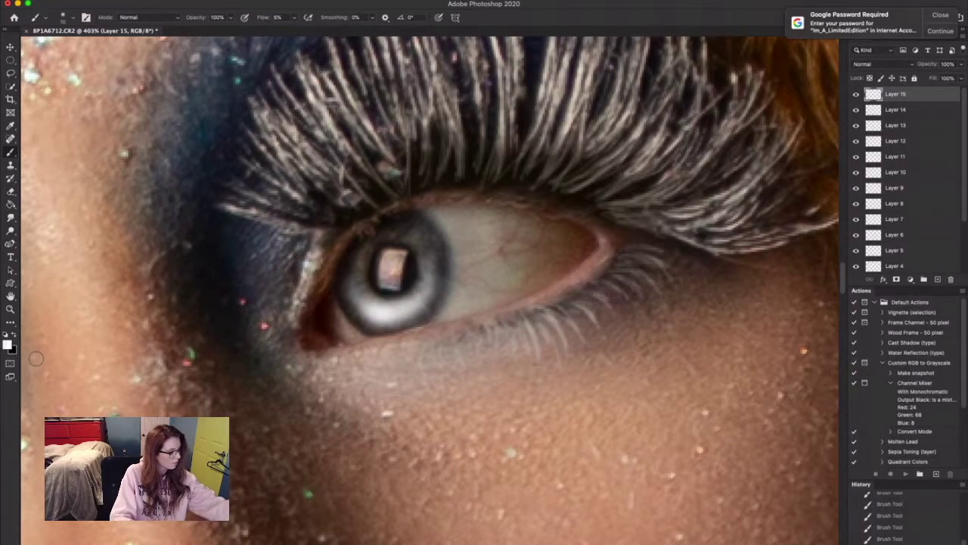
Adjust the opacity and blending mode of the iris highlight layer so the white strokes blend into both eyes
{"action": "key", "text": "z"}
{"action": "left_click_drag", "start_coordinate": [542, 333], "coordinate": [472, 336]}
{"action": "left_click_drag", "start_coordinate": [435, 275], "coordinate": [505, 277]}
{"action": "key", "text": "b"}
{"action": "mouse_move", "coordinate": [434, 215]}
{"action": "left_mouse_down"}
{"action": "mouse_move", "coordinate": [452, 256]}
{"action": "mouse_move", "coordinate": [392, 280]}
{"action": "left_mouse_up"}
{"action": "key", "text": "z"}
{"action": "left_click_drag", "start_coordinate": [412, 246], "coordinate": [484, 248]}
{"action": "mouse_move", "coordinate": [933, 65]}
{"action": "left_mouse_down"}
{"action": "mouse_move", "coordinate": [913, 71]}
{"action": "mouse_move", "coordinate": [950, 65]}
{"action": "left_mouse_up"}
{"action": "left_click", "coordinate": [882, 64]}
{"action": "left_click", "coordinate": [879, 171]}
{"action": "left_click_drag", "start_coordinate": [484, 276], "coordinate": [528, 287]}
On a new layer, paint more white highlight on the left-hand iris, lower the layer's opacity and set its blending mode to Overlay
{"action": "left_click", "coordinate": [938, 278]}
{"action": "key", "text": "ctrl+plus"}
{"action": "key", "text": "b"}
{"action": "mouse_move", "coordinate": [242, 254]}
{"action": "left_mouse_down"}
{"action": "mouse_move", "coordinate": [264, 242]}
{"action": "mouse_move", "coordinate": [222, 235]}
{"action": "mouse_move", "coordinate": [261, 257]}
{"action": "left_mouse_up"}
{"action": "left_click_drag", "start_coordinate": [271, 244], "coordinate": [266, 229]}
{"action": "left_click_drag", "start_coordinate": [930, 66], "coordinate": [913, 76]}
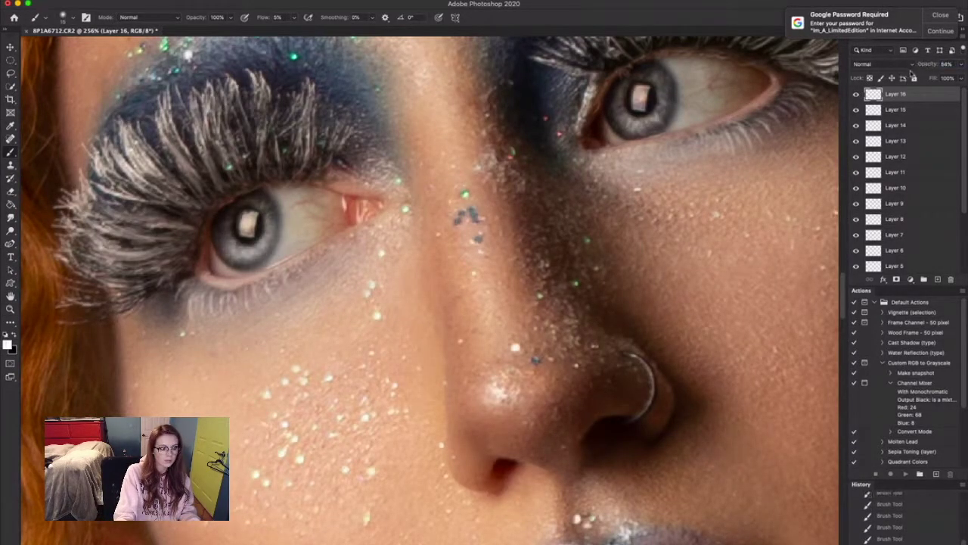
{"action": "left_click", "coordinate": [883, 64]}
{"action": "left_click", "coordinate": [875, 174]}
Add a Selective Color adjustment layer above the eye retouching layers
{"action": "key", "text": "z"}
{"action": "left_click_drag", "start_coordinate": [266, 299], "coordinate": [128, 314]}
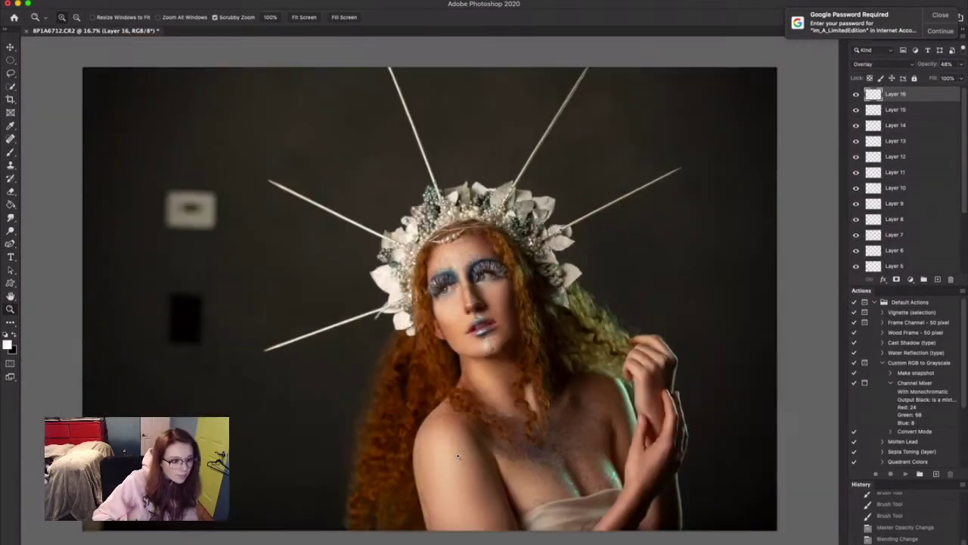
{"action": "left_click", "coordinate": [923, 279]}
{"action": "left_click", "coordinate": [908, 460]}
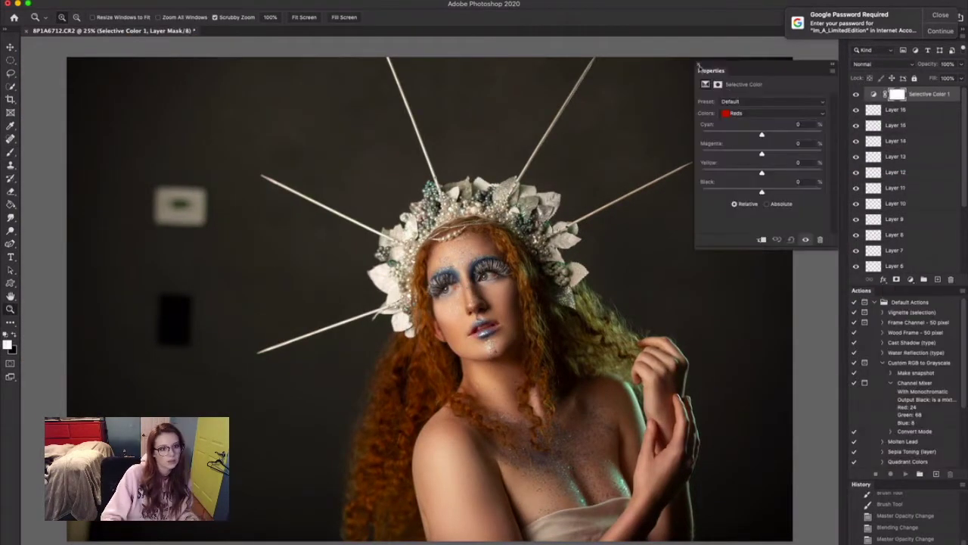
On a new layer, heal away the wall plate, the dark box and the lower-left edge of the background with the Spot Healing Brush
{"action": "left_click", "coordinate": [938, 279]}
{"action": "key", "text": "j"}
{"action": "mouse_move", "coordinate": [176, 208]}
{"action": "left_mouse_down"}
{"action": "mouse_move", "coordinate": [168, 190]}
{"action": "mouse_move", "coordinate": [181, 223]}
{"action": "left_mouse_up"}
{"action": "left_click_drag", "start_coordinate": [175, 291], "coordinate": [173, 339]}
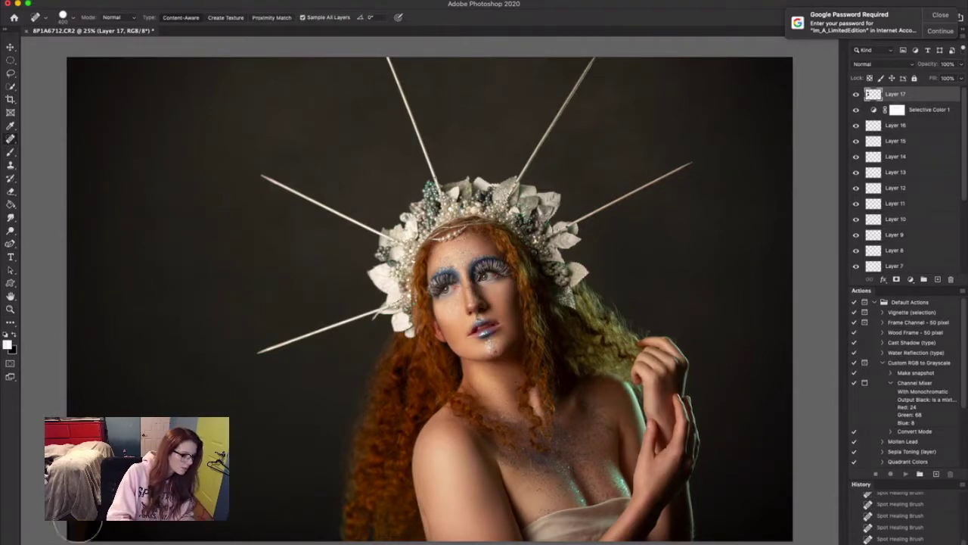
{"action": "key", "text": "bracketright"}
{"action": "key", "text": "bracketright"}
{"action": "key", "text": "bracketright"}
{"action": "key", "text": "bracketright"}
{"action": "left_click_drag", "start_coordinate": [78, 519], "coordinate": [86, 401]}
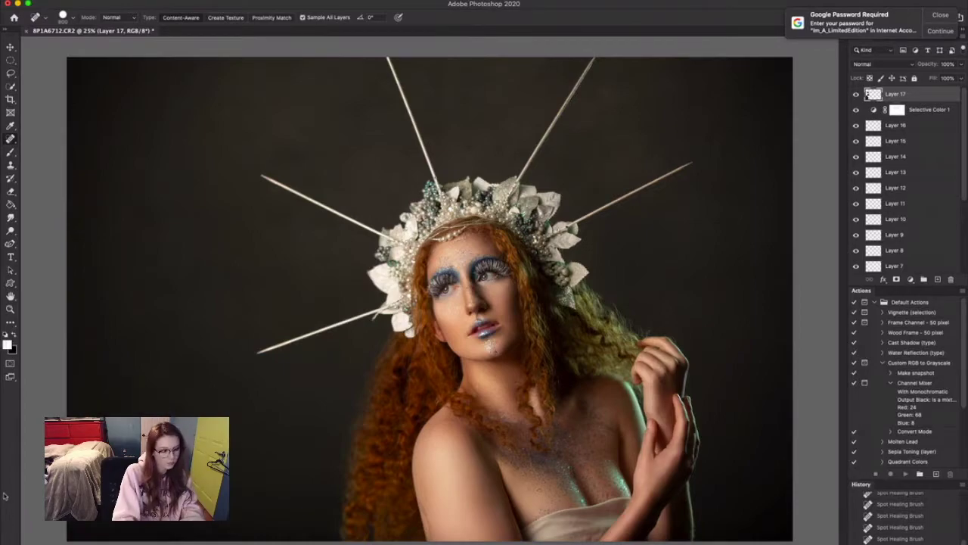
Smooth the healed background near the image's lower-left edge with a large soft Clone Stamp at 19% flow
{"action": "left_click", "coordinate": [11, 310]}
{"action": "left_click_drag", "start_coordinate": [306, 423], "coordinate": [280, 425]}
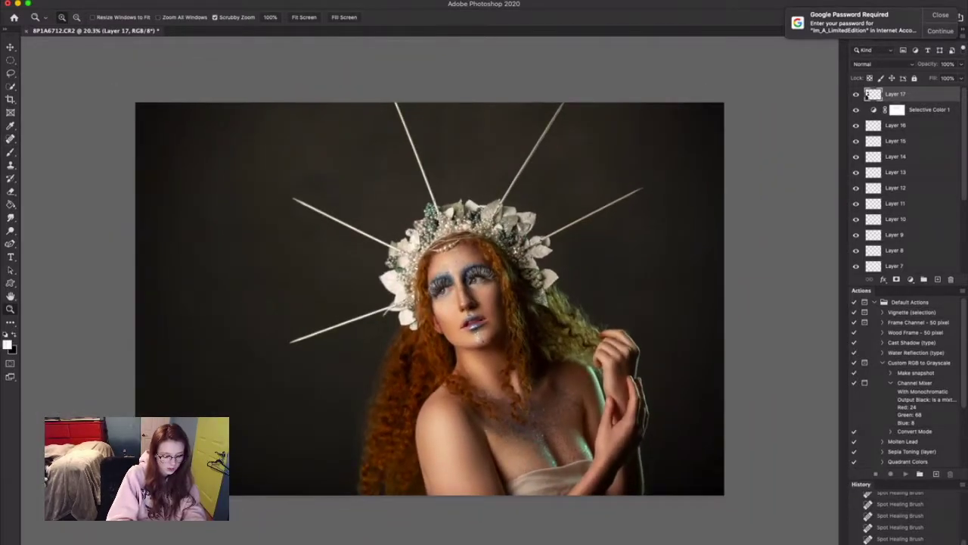
{"action": "key", "text": "s"}
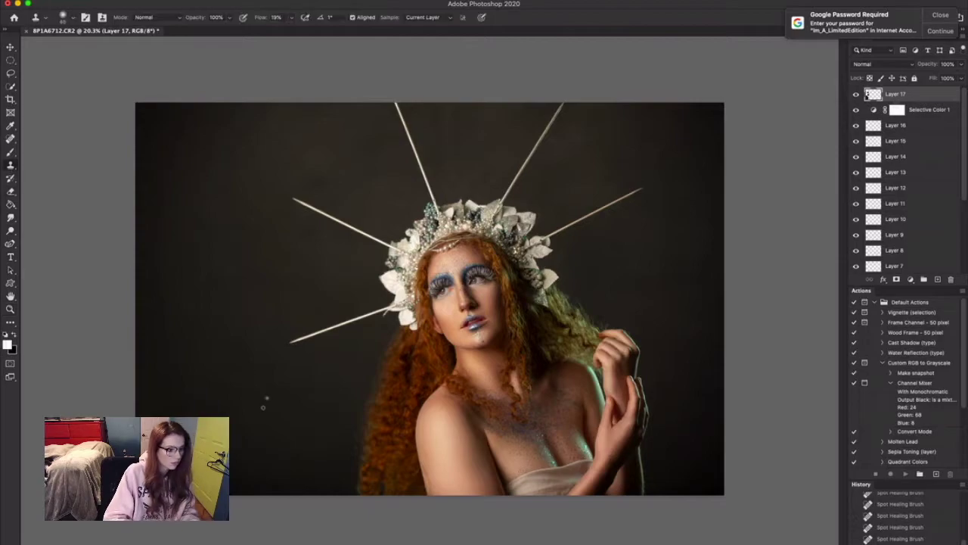
{"action": "left_click", "coordinate": [162, 397], "text": "alt"}
{"action": "left_click", "coordinate": [145, 385]}
{"action": "left_click", "coordinate": [156, 400]}
{"action": "left_click", "coordinate": [154, 404]}
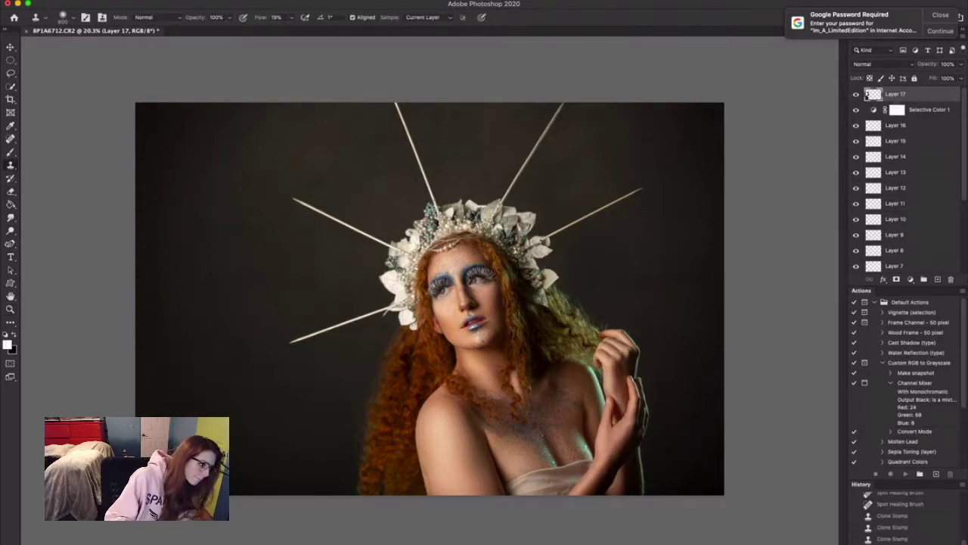
Move Selective Color 1 above the background cleanup layer and set its Reds to Cyan +13, Yellow +6 and Black +18
{"action": "double_click", "coordinate": [929, 111]}
{"action": "left_click_drag", "start_coordinate": [956, 112], "coordinate": [952, 91]}
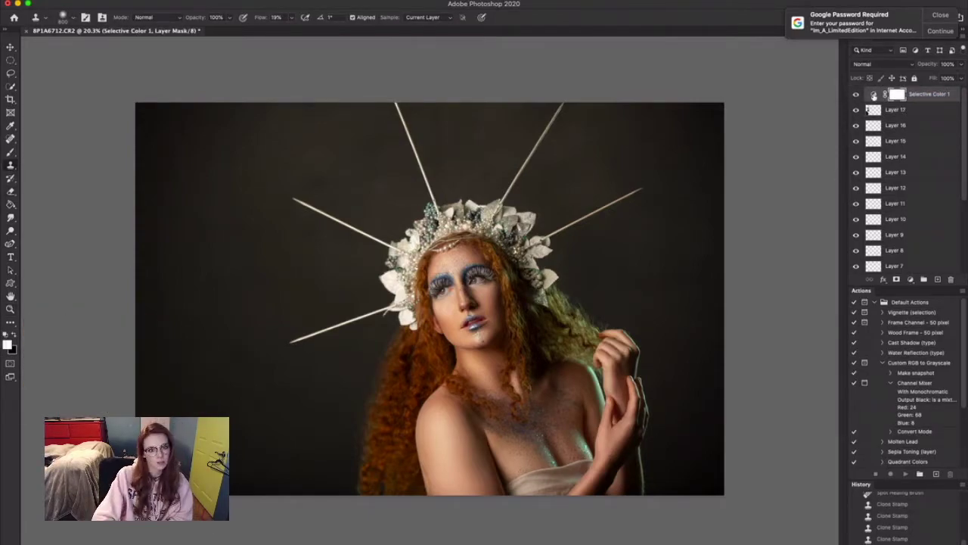
{"action": "double_click", "coordinate": [873, 96]}
{"action": "left_click", "coordinate": [748, 113]}
{"action": "left_click", "coordinate": [747, 115]}
{"action": "left_click_drag", "start_coordinate": [793, 145], "coordinate": [769, 148]}
{"action": "left_click_drag", "start_coordinate": [762, 154], "coordinate": [762, 155]}
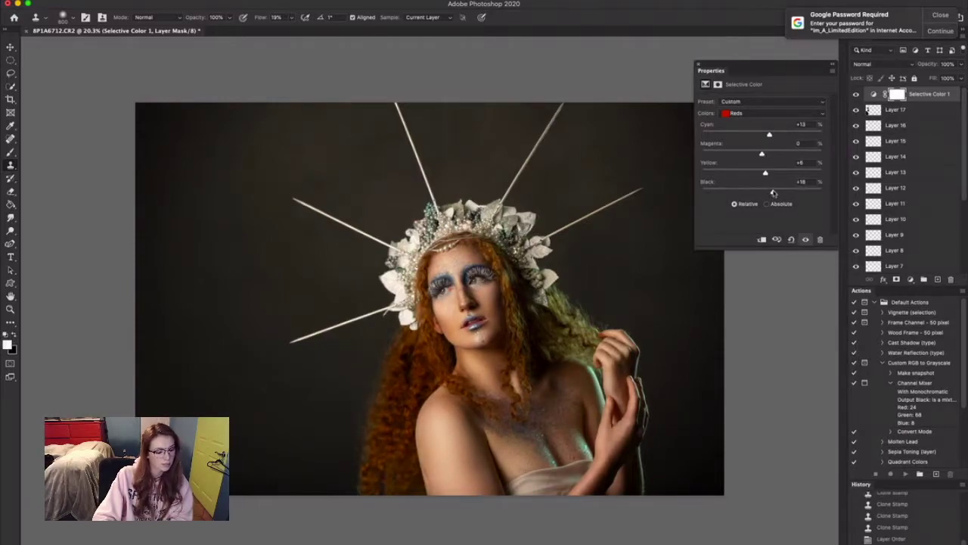
Adjust the Yellows of Selective Color 1, with Cyan at +27 and Magenta at +12
{"action": "left_click", "coordinate": [764, 113]}
{"action": "left_click", "coordinate": [766, 123]}
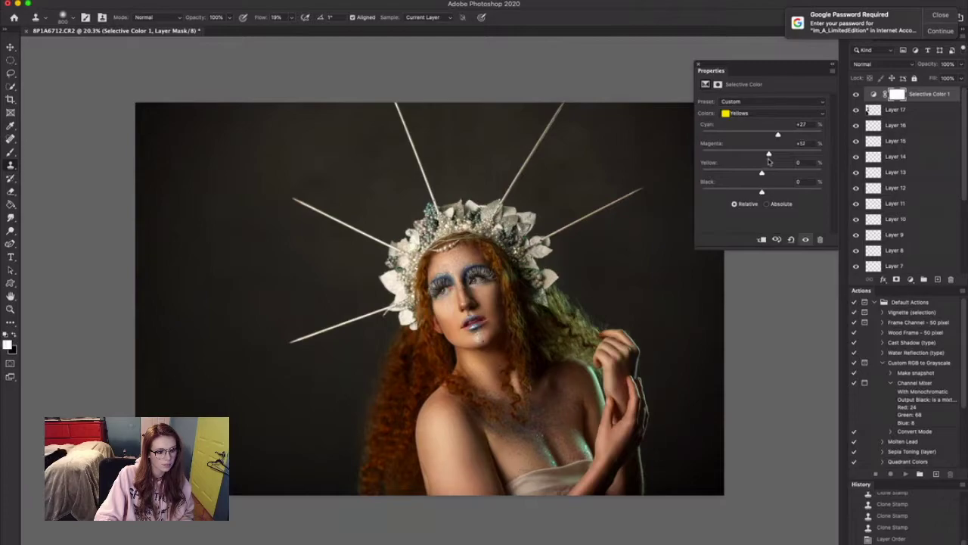
{"action": "left_click_drag", "start_coordinate": [768, 155], "coordinate": [769, 201]}
Adjust the Greens of Selective Color 1 by raising Cyan to +36, lowering Magenta to -29 and changing Black
{"action": "left_click", "coordinate": [767, 114]}
{"action": "left_click", "coordinate": [767, 124]}
{"action": "left_click_drag", "start_coordinate": [763, 136], "coordinate": [744, 155]}
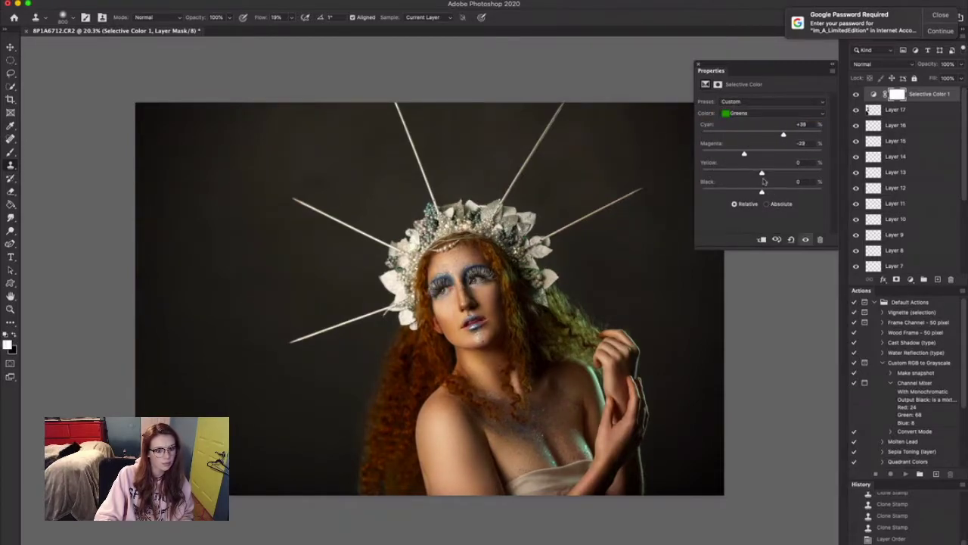
{"action": "left_click_drag", "start_coordinate": [782, 190], "coordinate": [757, 191]}
Set the Cyans of Selective Color 1 to Cyan +20, Magenta -19, Yellow +12 and Black -7
{"action": "left_click", "coordinate": [772, 113]}
{"action": "left_click", "coordinate": [749, 123]}
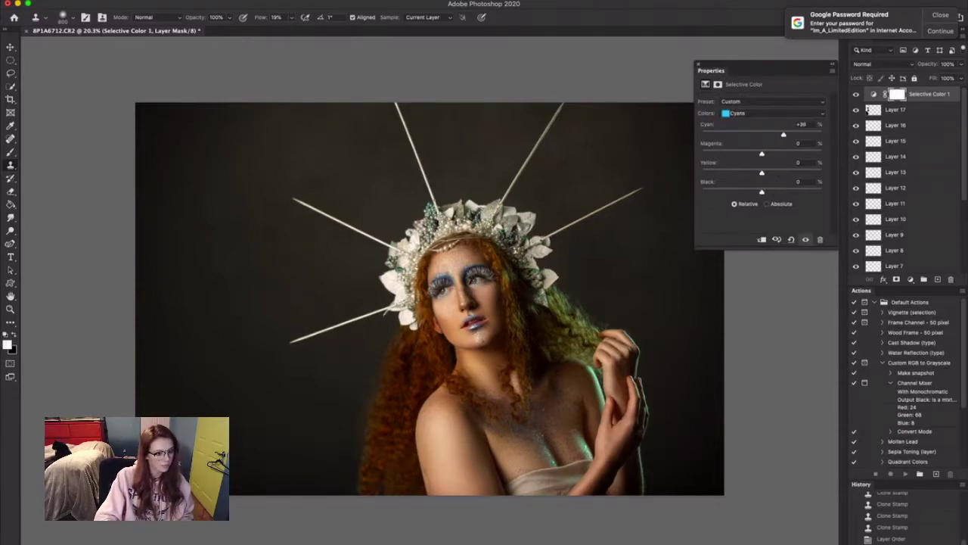
{"action": "left_click_drag", "start_coordinate": [484, 296], "coordinate": [673, 369]}
{"action": "left_click_drag", "start_coordinate": [802, 134], "coordinate": [787, 135]}
{"action": "left_click_drag", "start_coordinate": [638, 262], "coordinate": [545, 348]}
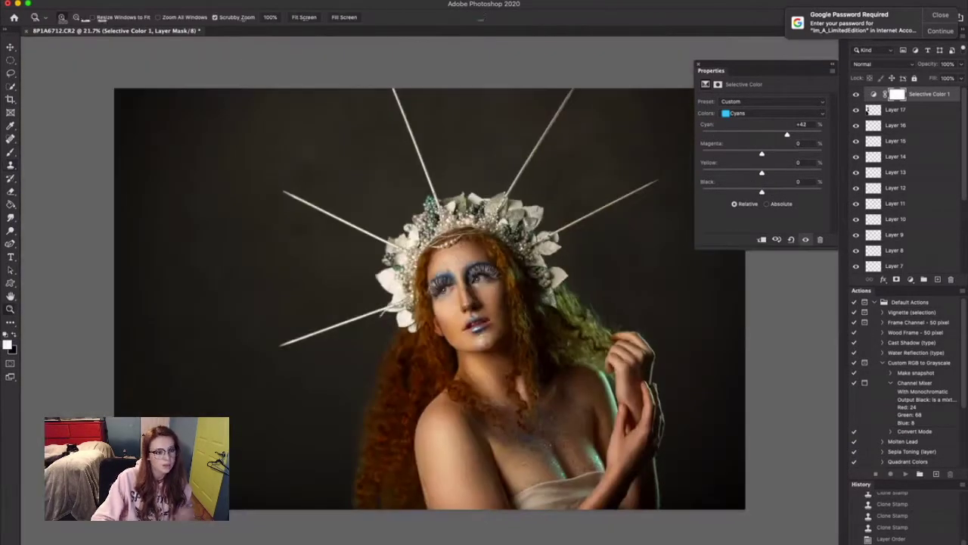
{"action": "left_click_drag", "start_coordinate": [748, 156], "coordinate": [751, 156]}
{"action": "left_click_drag", "start_coordinate": [615, 237], "coordinate": [696, 219]}
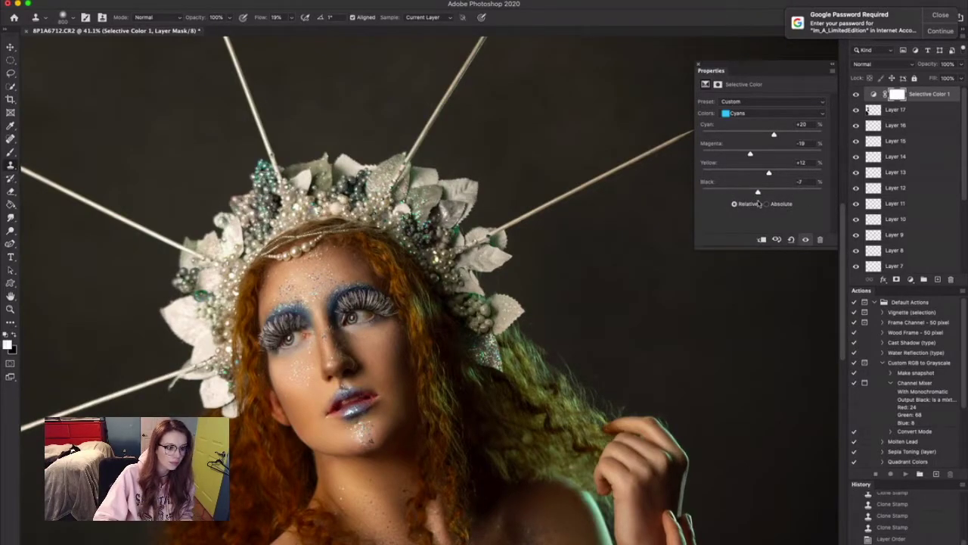
Set the Blues to Cyan +24, Magenta -8, Yellow +22, Black -13, and the Whites to Cyan +18, Yellow -25, Black -50 with raised Magenta
{"action": "left_click", "coordinate": [772, 112]}
{"action": "left_click", "coordinate": [763, 121]}
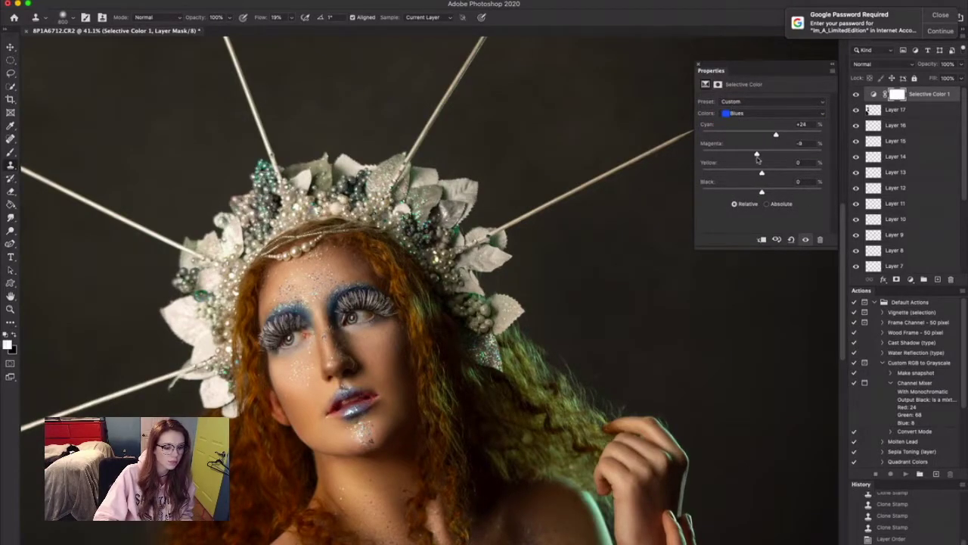
{"action": "left_click", "coordinate": [772, 112]}
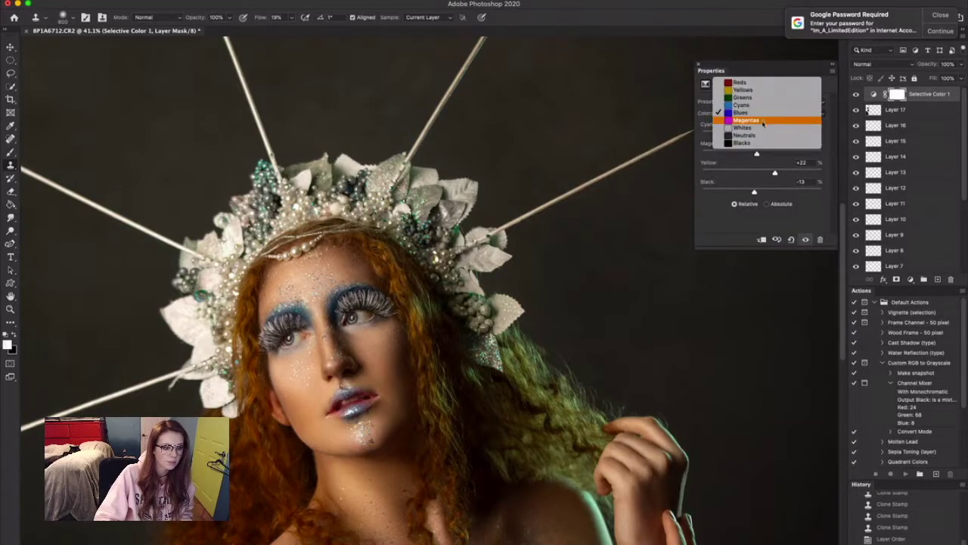
{"action": "left_click", "coordinate": [748, 124]}
{"action": "key", "text": "ctrl+minus"}
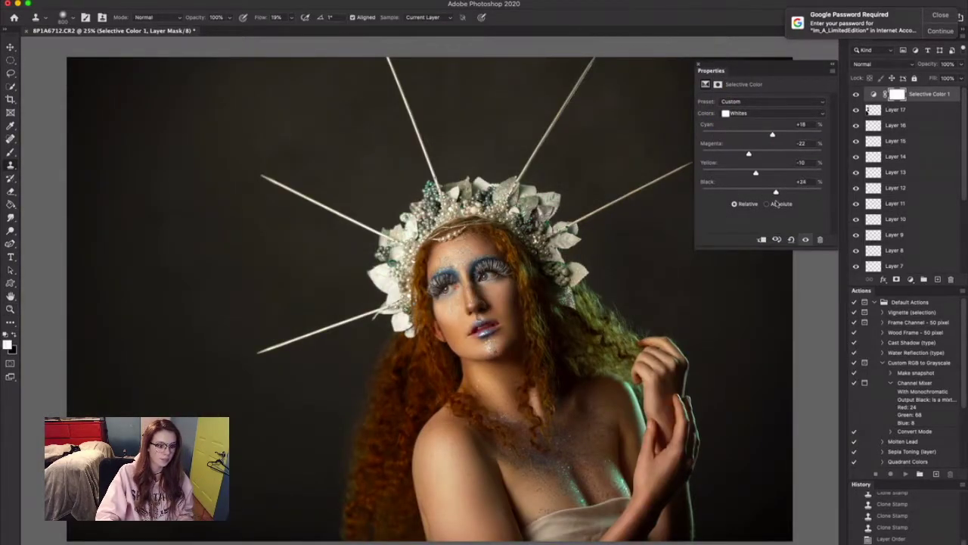
{"action": "left_click_drag", "start_coordinate": [775, 192], "coordinate": [731, 194]}
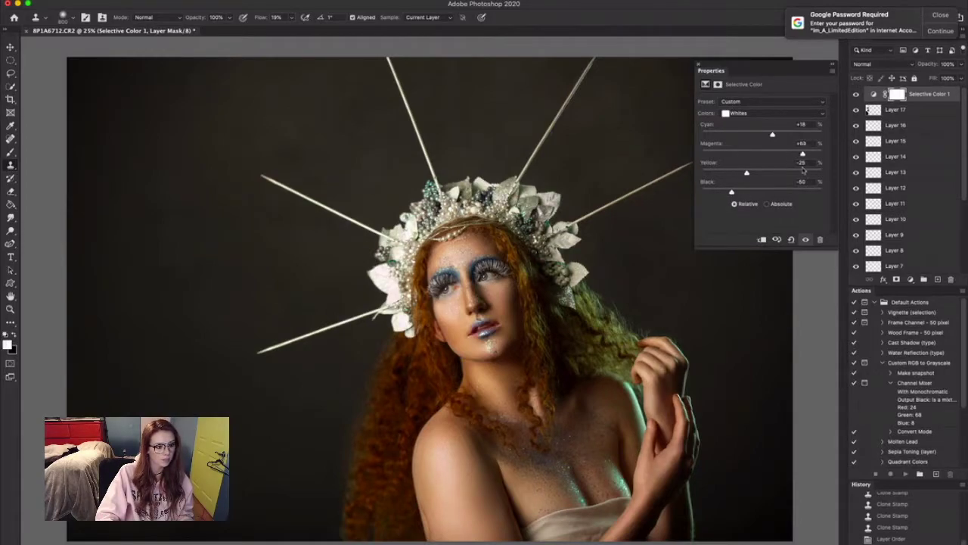
Tint the dark background by setting the Blacks to Cyan +3, Magenta +1, Yellow -2 and Black -3
{"action": "left_click", "coordinate": [772, 112]}
{"action": "left_click", "coordinate": [757, 119]}
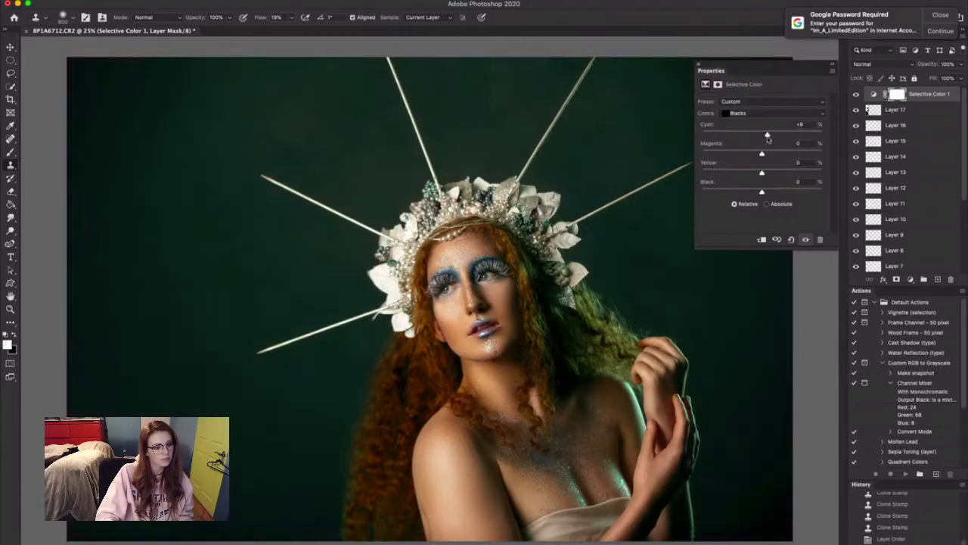
{"action": "left_click_drag", "start_coordinate": [761, 136], "coordinate": [764, 138]}
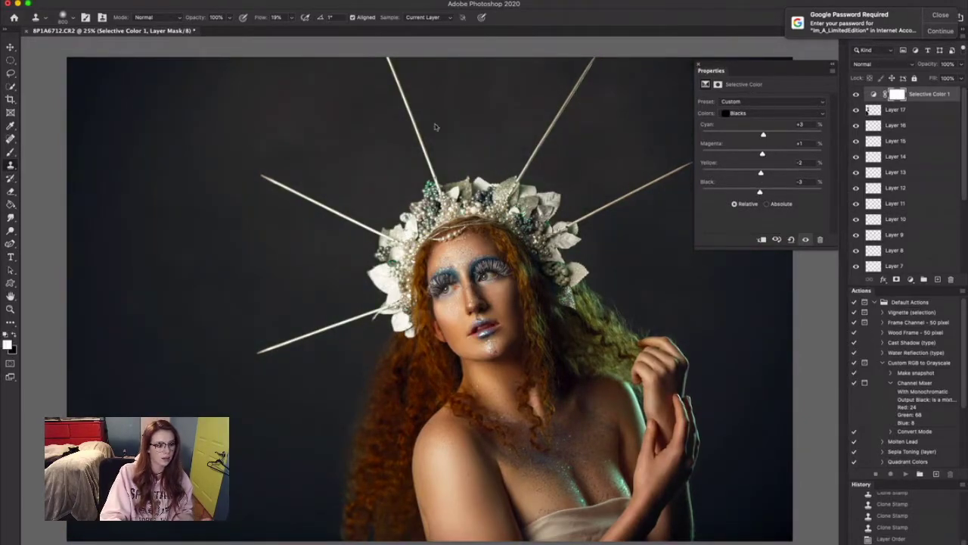
{"action": "left_click", "coordinate": [745, 114]}
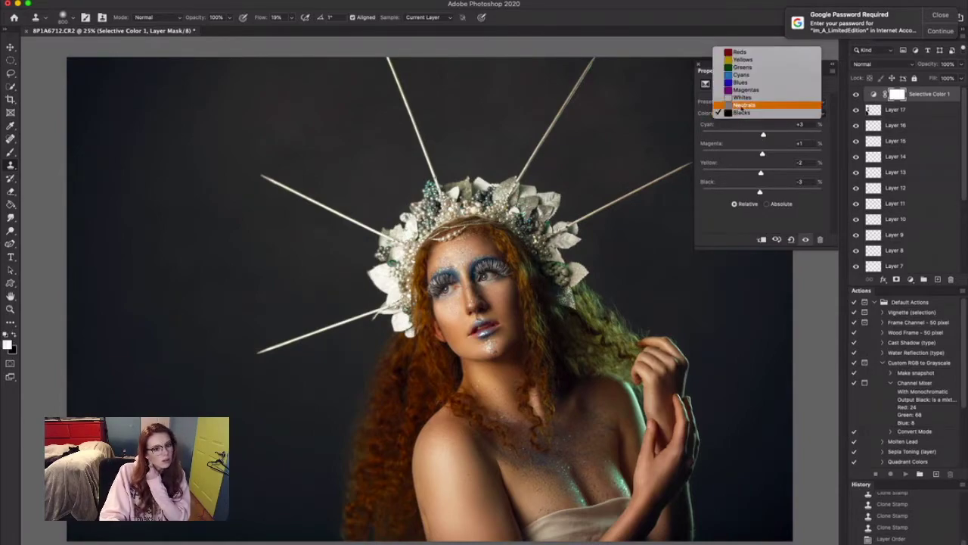
{"action": "left_click", "coordinate": [756, 104]}
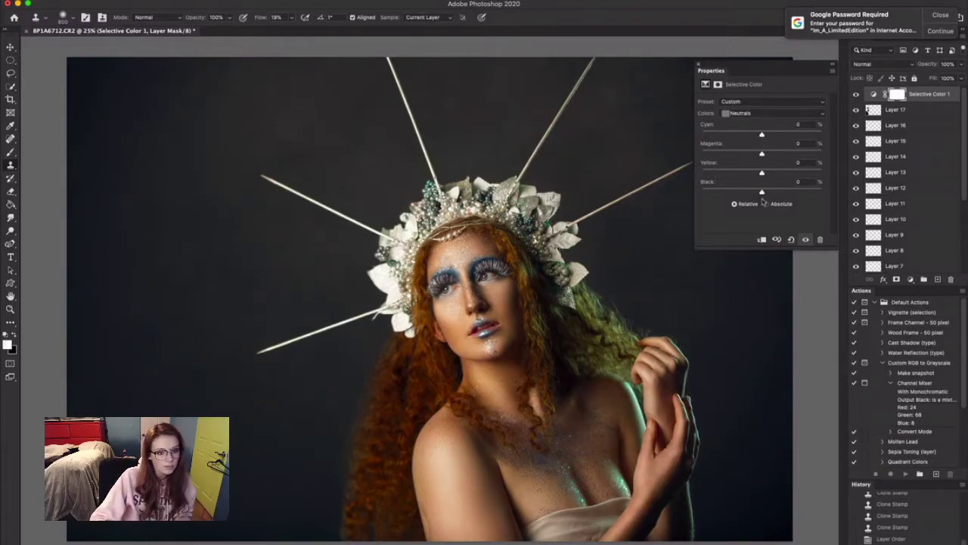
{"action": "left_click", "coordinate": [698, 66]}
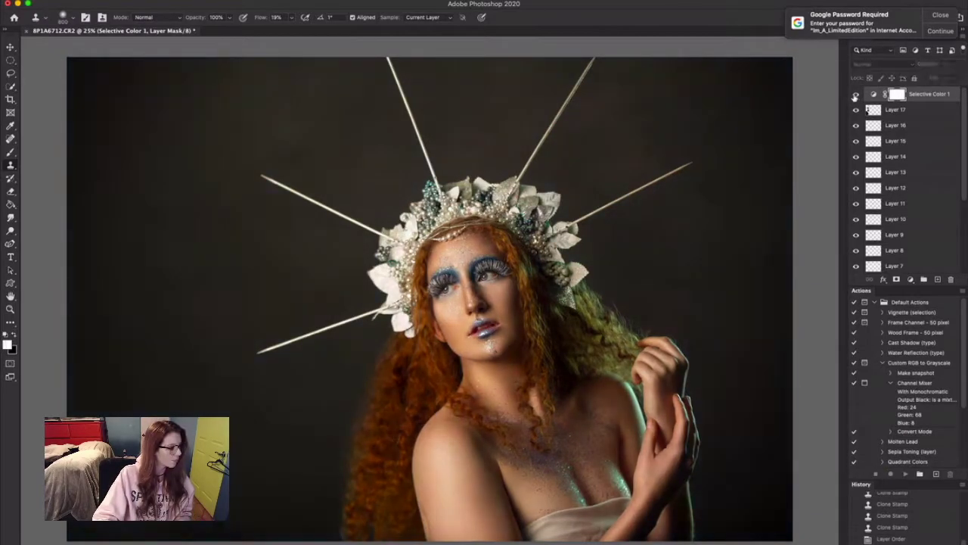
Lasso the green-lit hair beside the raised hand and add a second Selective Color adjustment layer masked to that selection
{"action": "key", "text": "l"}
{"action": "mouse_move", "coordinate": [540, 194]}
{"action": "left_mouse_down"}
{"action": "mouse_move", "coordinate": [604, 392]}
{"action": "mouse_move", "coordinate": [640, 413]}
{"action": "left_mouse_up"}
{"action": "mouse_move", "coordinate": [549, 458]}
{"action": "left_mouse_down"}
{"action": "mouse_move", "coordinate": [624, 500]}
{"action": "mouse_move", "coordinate": [629, 277]}
{"action": "mouse_move", "coordinate": [514, 275]}
{"action": "mouse_move", "coordinate": [596, 413]}
{"action": "left_mouse_up"}
{"action": "left_click", "coordinate": [910, 279]}
{"action": "left_click", "coordinate": [925, 271]}
Shift the green-lit hair with Greens at Cyan +24 and Yellows at Cyan +38, Magenta +24 and Yellow -28
{"action": "left_click", "coordinate": [755, 114]}
{"action": "left_click", "coordinate": [754, 75]}
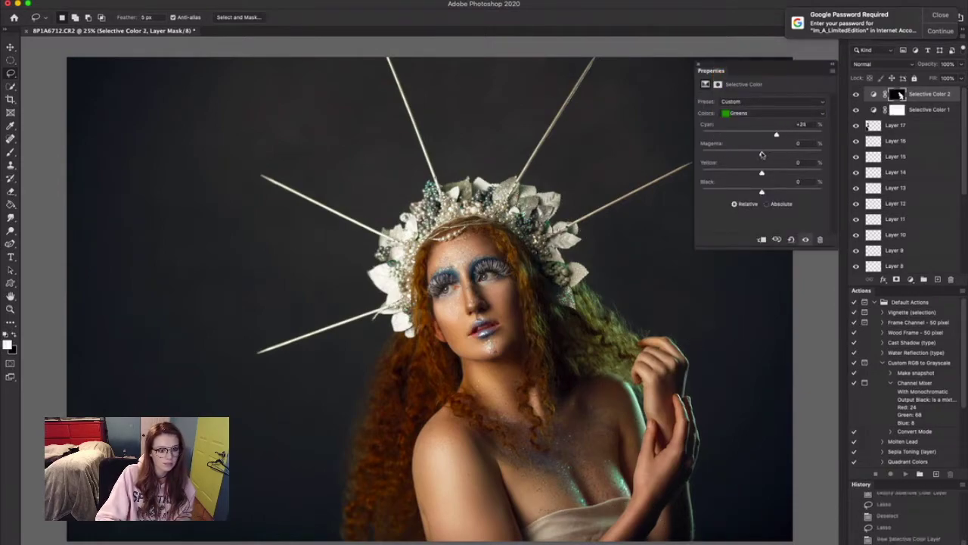
{"action": "left_click", "coordinate": [756, 113]}
{"action": "left_click", "coordinate": [757, 104]}
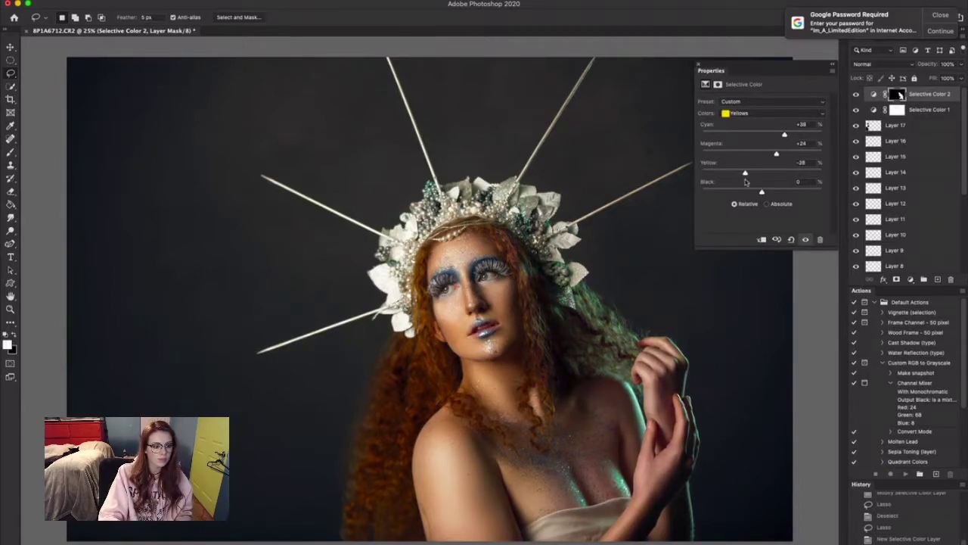
Adjust the Reds of the hair adjustment with slightly more Cyan and Yellow, less Magenta and Black +20
{"action": "left_click", "coordinate": [756, 113]}
{"action": "left_click", "coordinate": [756, 103]}
{"action": "left_click_drag", "start_coordinate": [761, 134], "coordinate": [771, 146]}
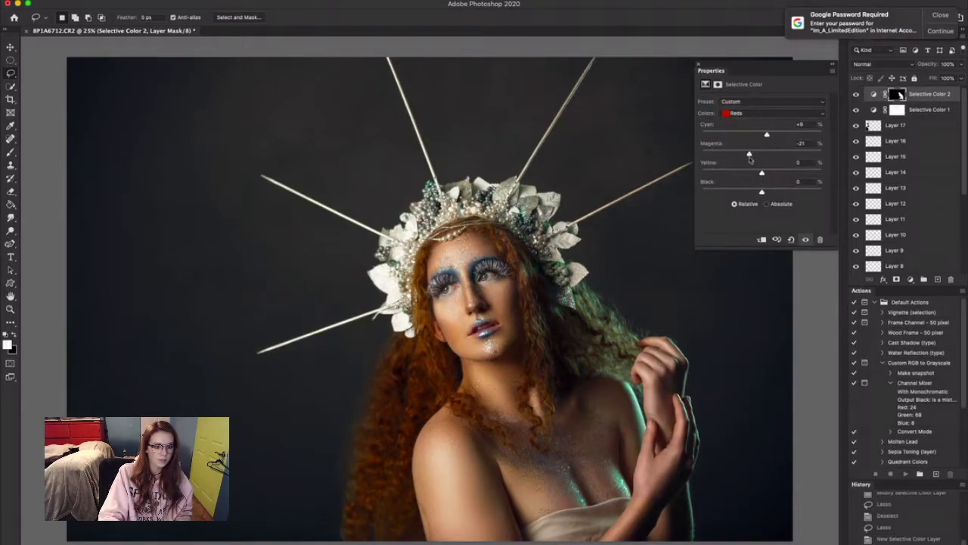
Set the hair adjustment's Whites to Cyan +26 with less Magenta, and its Neutrals to Cyan +3 with less Yellow
{"action": "left_click", "coordinate": [756, 113]}
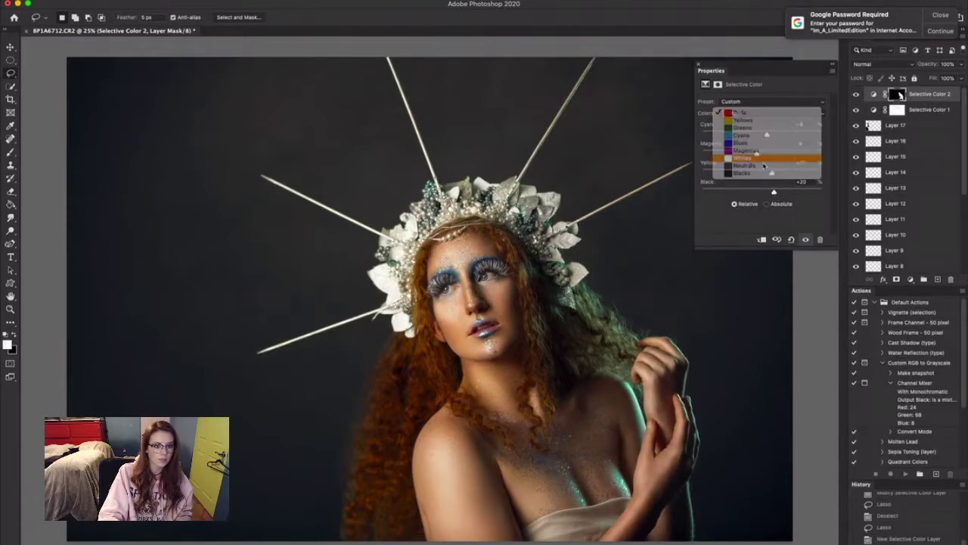
{"action": "left_click", "coordinate": [748, 166]}
{"action": "left_click_drag", "start_coordinate": [762, 135], "coordinate": [721, 135]}
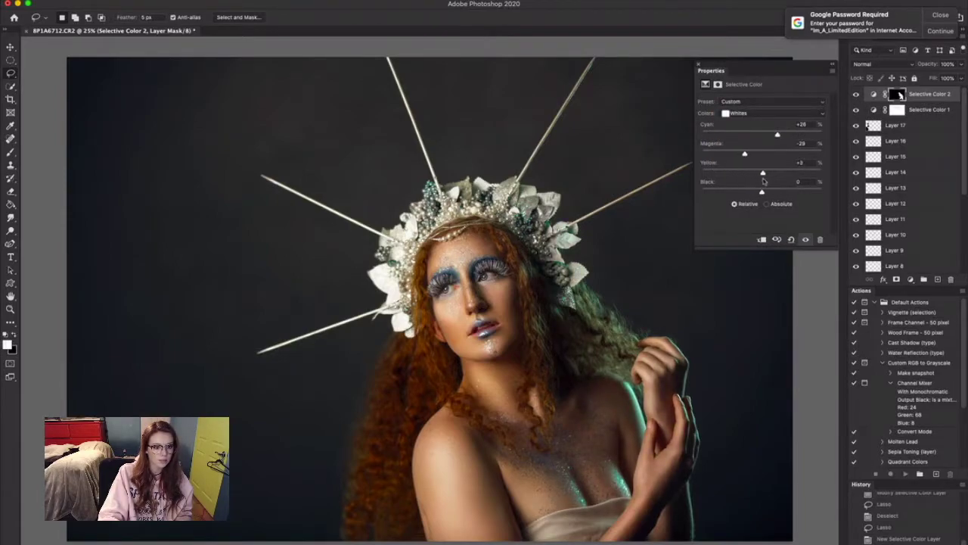
{"action": "left_click", "coordinate": [759, 113]}
{"action": "left_click", "coordinate": [760, 123]}
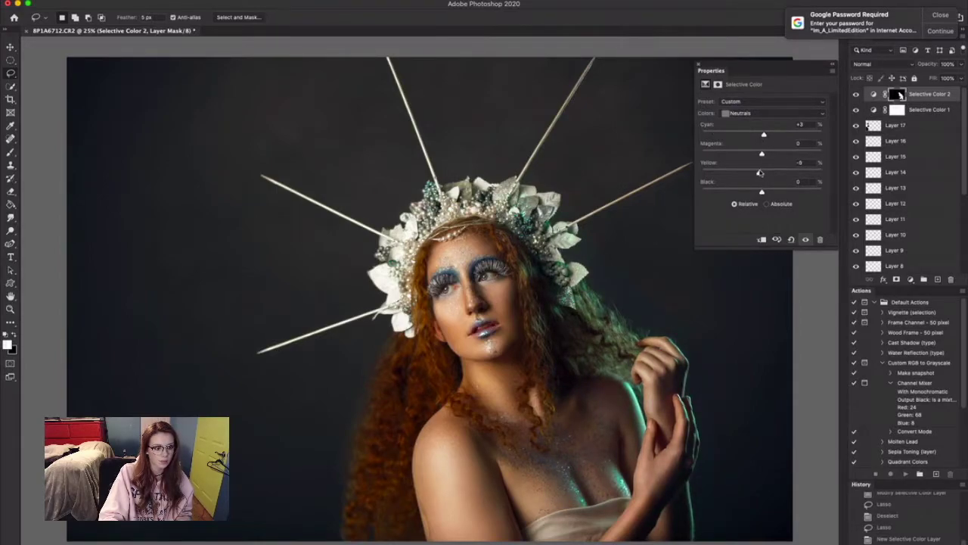
{"action": "left_click", "coordinate": [700, 65]}
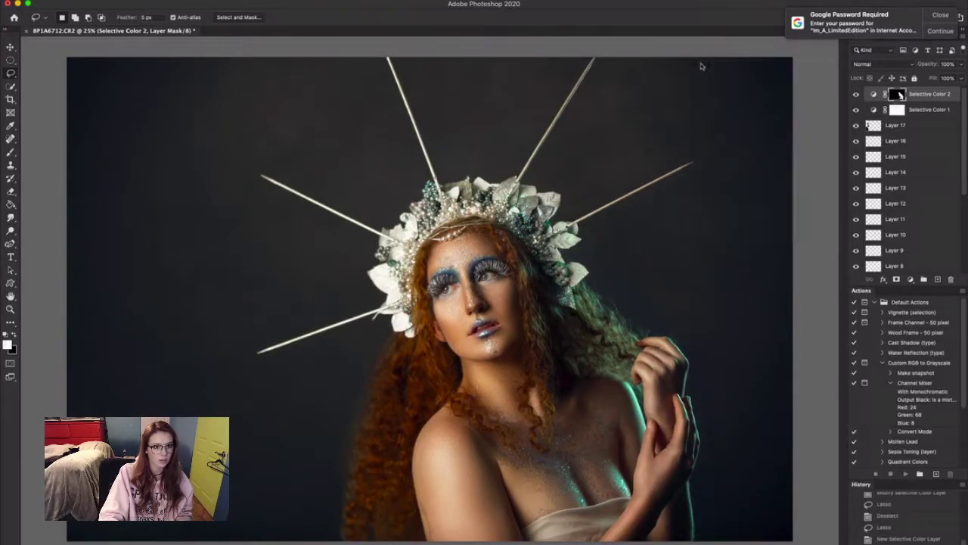
Paint black at low flow on the Selective Color 2 mask to reduce the tint over the chest and shoulder
{"action": "key", "text": "b"}
{"action": "scroll", "coordinate": [601, 481], "scroll_direction": "up", "scroll_amount": 5}
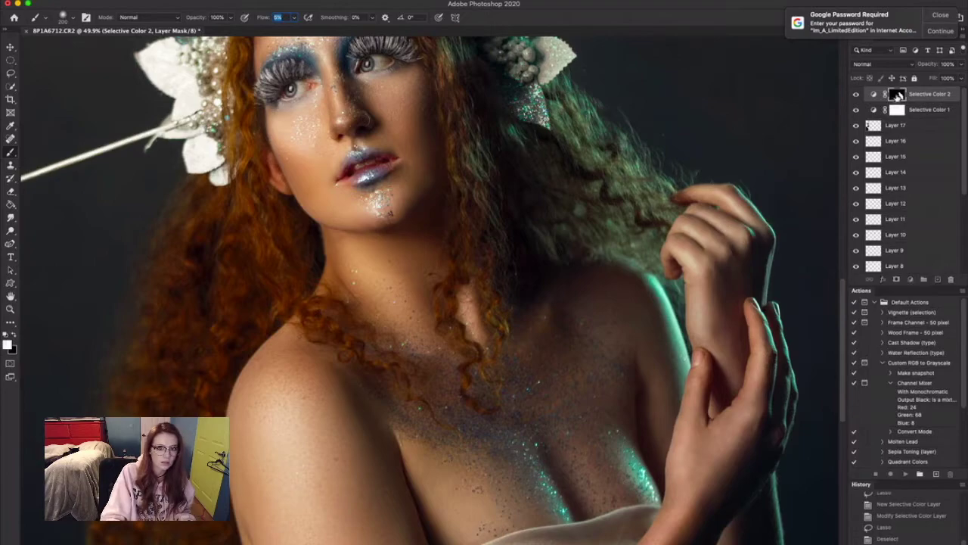
{"action": "key", "text": "x"}
{"action": "left_click_drag", "start_coordinate": [261, 18], "coordinate": [267, 18]}
{"action": "left_click_drag", "start_coordinate": [580, 398], "coordinate": [602, 289]}
Touch up the Selective Color 2 mask around the green-lit hair with white and compare the image with the adjustment hidden
{"action": "key", "text": "z"}
{"action": "left_click_drag", "start_coordinate": [580, 170], "coordinate": [572, 340]}
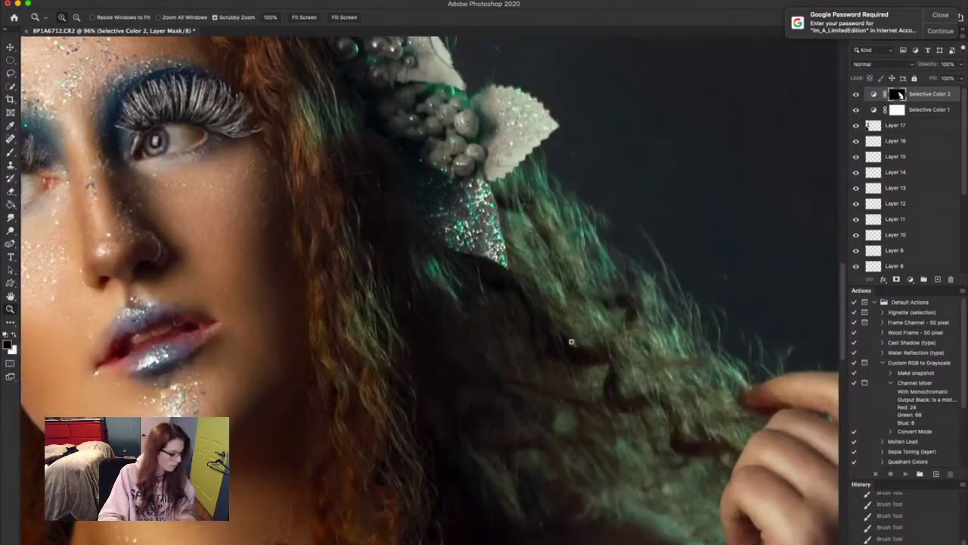
{"action": "key", "text": "x"}
{"action": "key", "text": "b"}
{"action": "scroll", "coordinate": [348, 290], "scroll_direction": "down", "scroll_amount": 5}
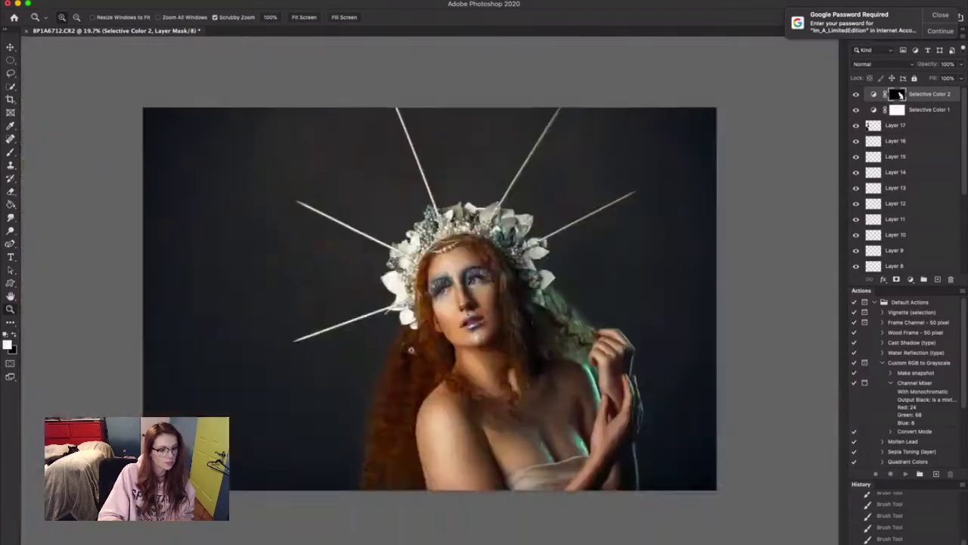
{"action": "left_click", "coordinate": [856, 95]}
{"action": "left_click_drag", "start_coordinate": [622, 464], "coordinate": [701, 121]}
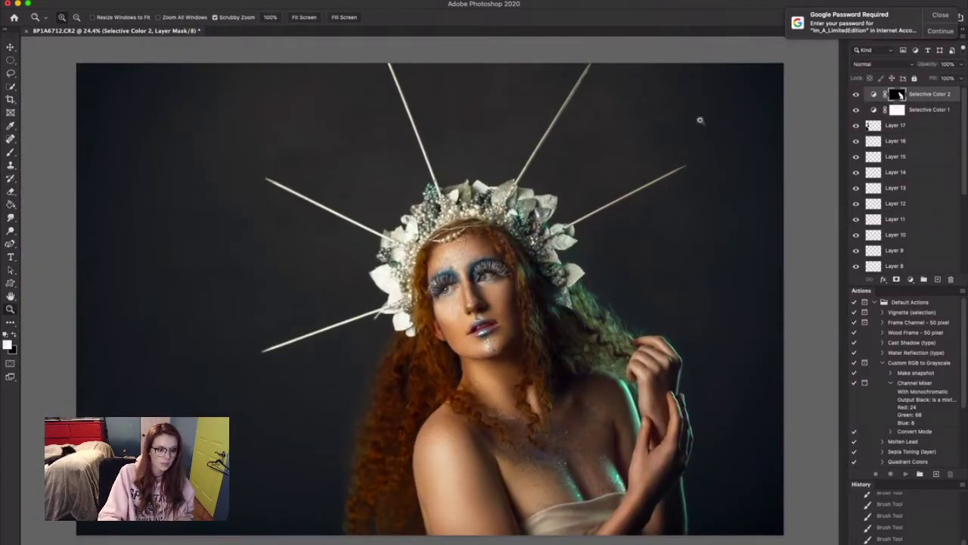
Compare the portrait with the Selective Color 2 adjustment hidden and shown, both as a whole and around the face and headdress
{"action": "key", "text": "b"}
{"action": "key", "text": "x"}
{"action": "key", "text": "x"}
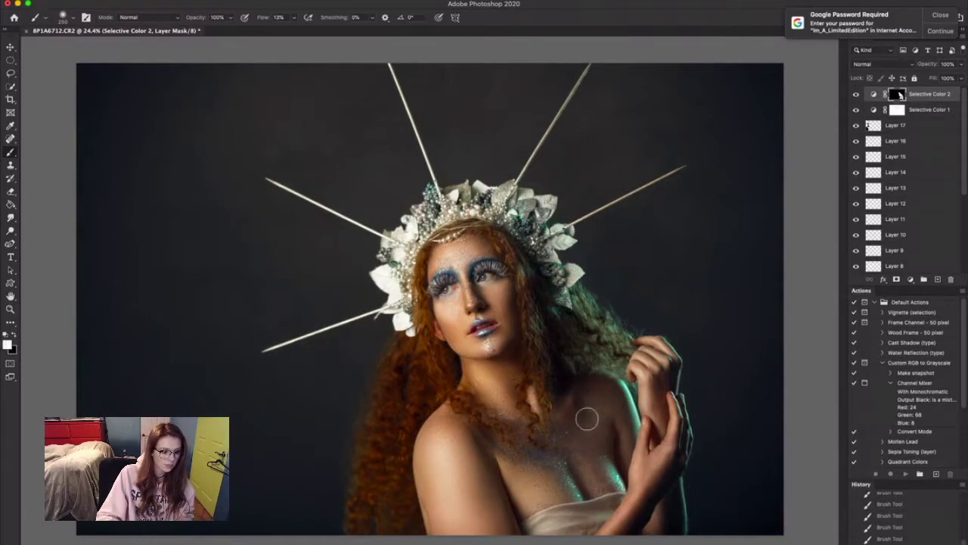
{"action": "key", "text": "z"}
{"action": "left_click_drag", "start_coordinate": [331, 354], "coordinate": [274, 352]}
{"action": "left_click", "coordinate": [856, 96]}
{"action": "left_click", "coordinate": [856, 96]}
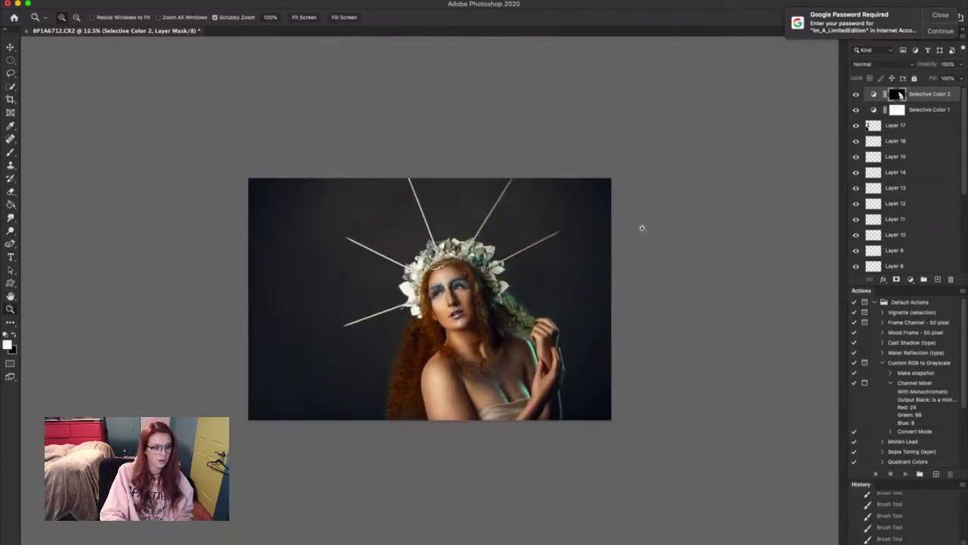
{"action": "left_click_drag", "start_coordinate": [499, 282], "coordinate": [655, 253]}
{"action": "left_click", "coordinate": [858, 95]}
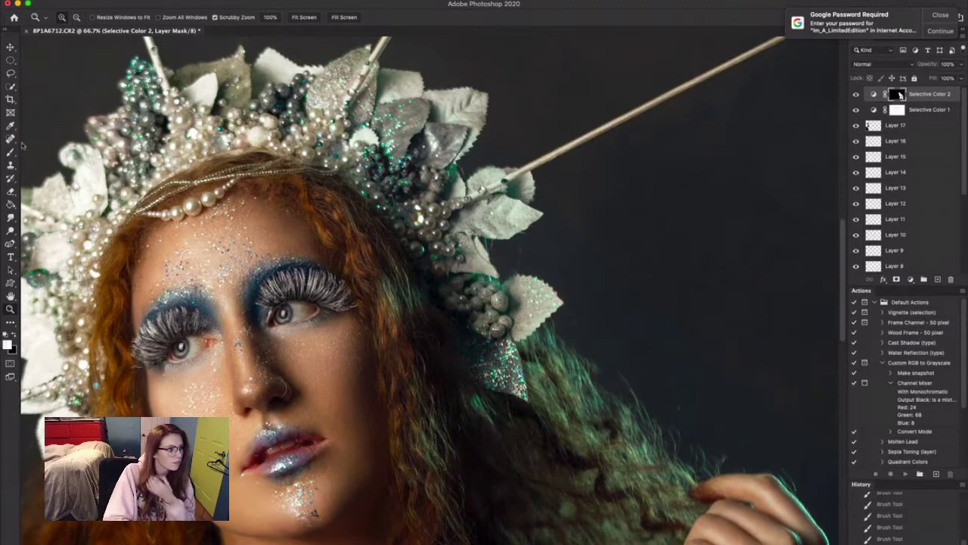
Paint white on the Selective Color 2 mask over the headdress, and compare the image with the adjustment hidden
{"action": "key", "text": "b"}
{"action": "key", "text": "x"}
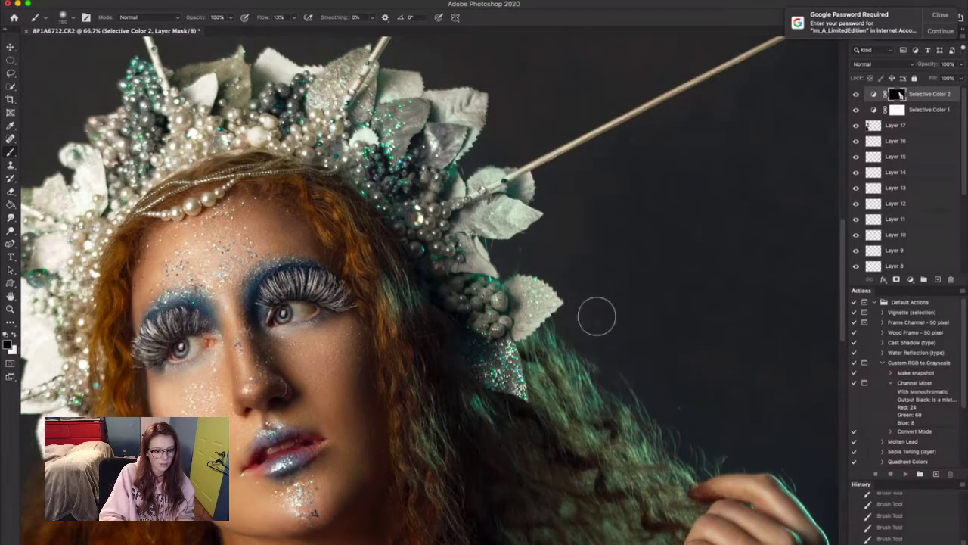
{"action": "key", "text": "x"}
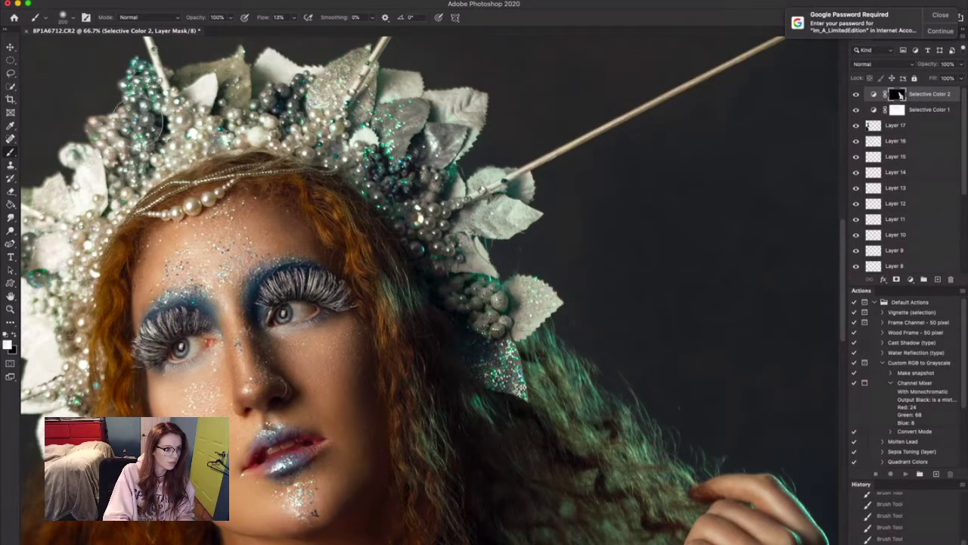
{"action": "left_click", "coordinate": [856, 95]}
{"action": "left_click", "coordinate": [856, 94]}
{"action": "key", "text": "z"}
{"action": "left_click_drag", "start_coordinate": [157, 330], "coordinate": [204, 329]}
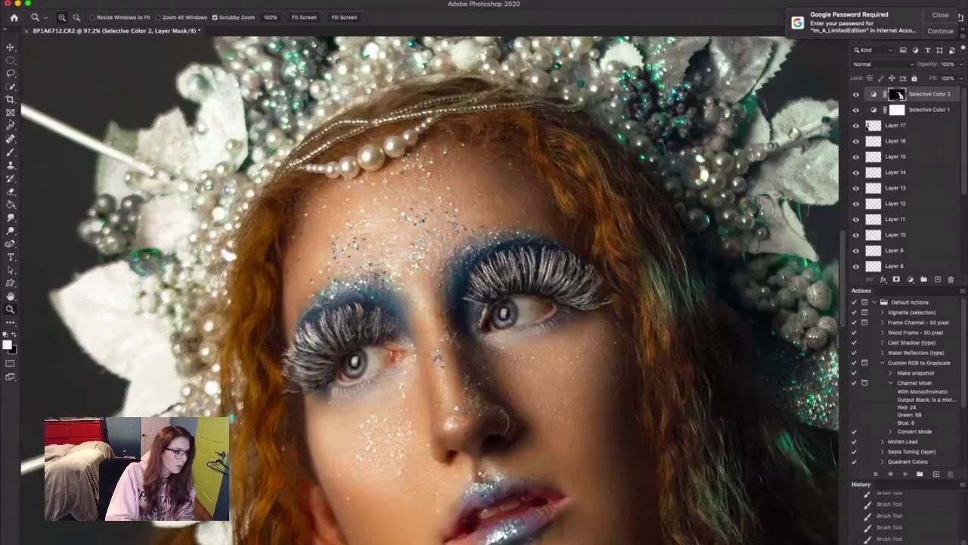
{"action": "key", "text": "b"}
{"action": "key", "text": "z"}
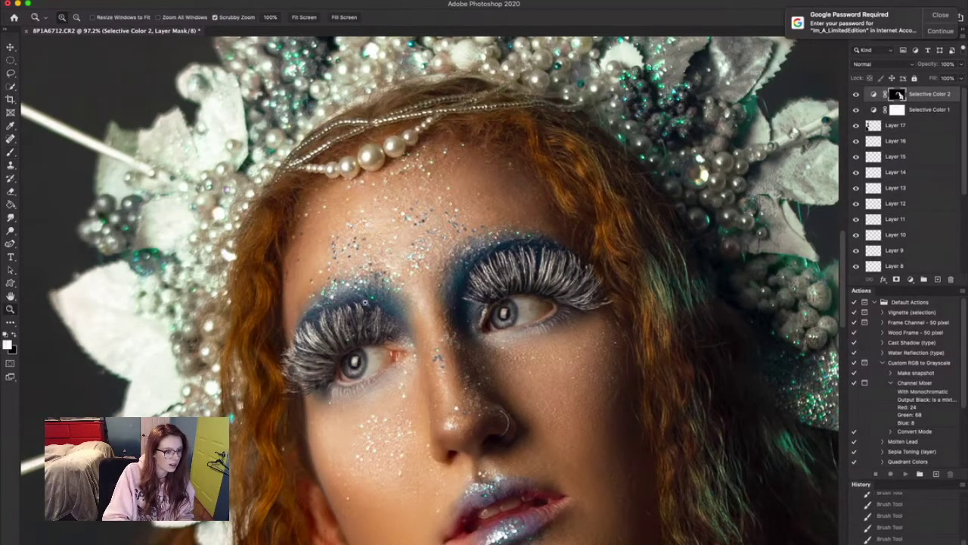
{"action": "left_click_drag", "start_coordinate": [564, 248], "coordinate": [488, 243]}
{"action": "left_click", "coordinate": [543, 267]}
{"action": "left_click", "coordinate": [857, 94]}
{"action": "left_click", "coordinate": [856, 94]}
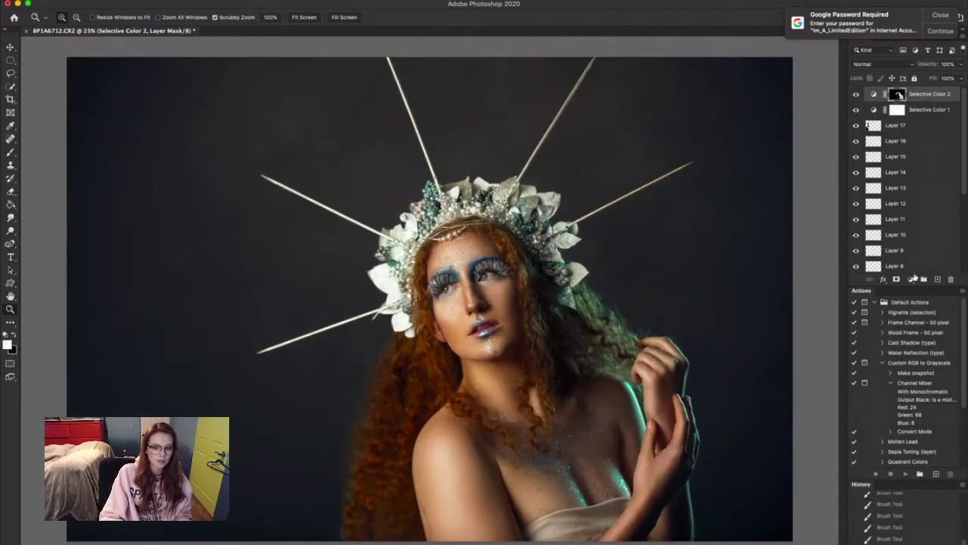
Add a Gradient Map adjustment layer above Selective Color 2 and set its opacity to 3%
{"action": "left_click", "coordinate": [914, 278]}
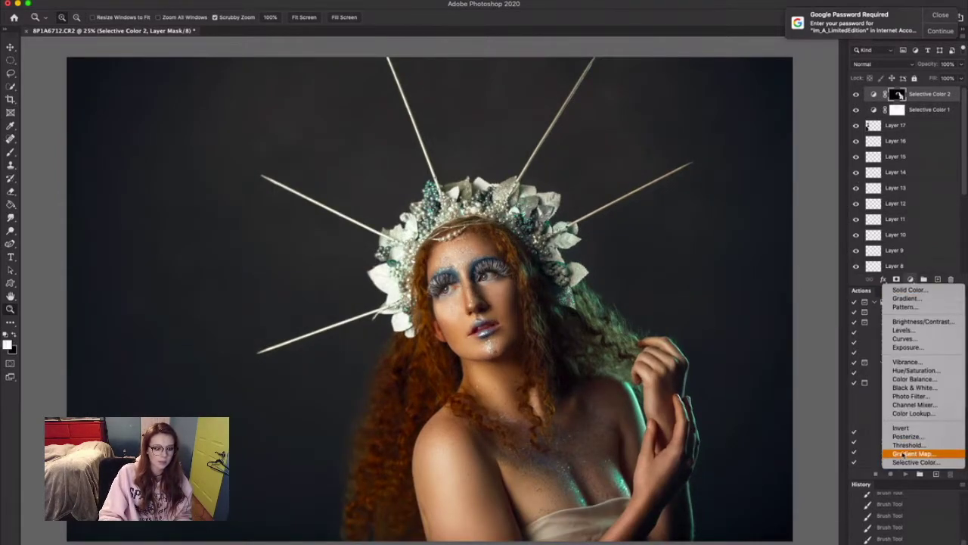
{"action": "left_click", "coordinate": [903, 454]}
{"action": "left_click_drag", "start_coordinate": [931, 65], "coordinate": [929, 65]}
Duplicate the gradient map, try several gradient presets on the copy and choose the black-to-teal-to-pale-mint one
{"action": "left_click_drag", "start_coordinate": [932, 94], "coordinate": [937, 279]}
{"action": "left_click", "coordinate": [823, 105]}
{"action": "left_click", "coordinate": [760, 140]}
{"action": "left_click", "coordinate": [777, 155]}
{"action": "mouse_move", "coordinate": [800, 125]}
{"action": "left_mouse_down"}
{"action": "mouse_move", "coordinate": [799, 175]}
{"action": "mouse_move", "coordinate": [800, 131]}
{"action": "left_mouse_up"}
{"action": "left_click", "coordinate": [760, 155]}
{"action": "left_click", "coordinate": [745, 156]}
{"action": "scroll", "coordinate": [791, 147], "scroll_direction": "down", "scroll_amount": 2}
{"action": "left_click", "coordinate": [777, 158]}
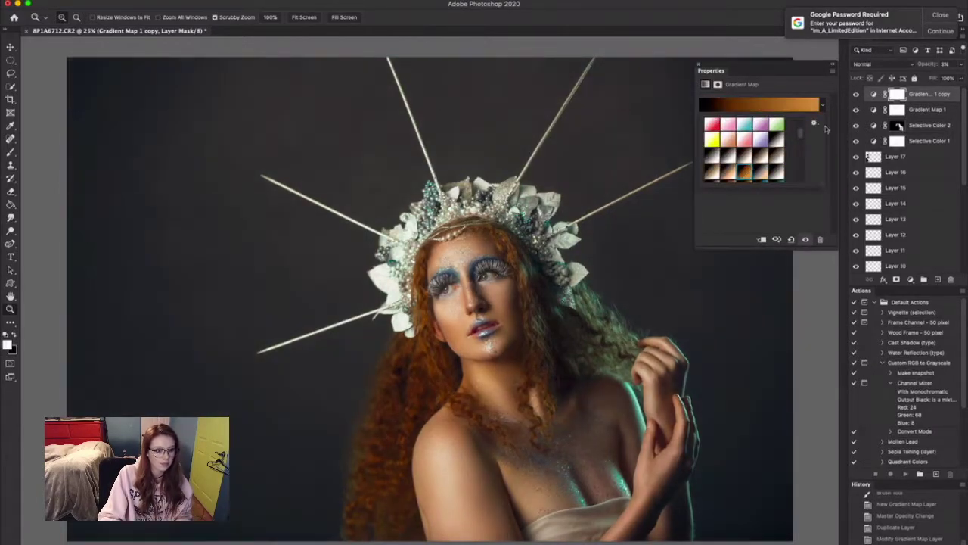
{"action": "left_click", "coordinate": [849, 103]}
{"action": "left_click", "coordinate": [823, 105]}
{"action": "scroll", "coordinate": [786, 142], "scroll_direction": "down", "scroll_amount": 2}
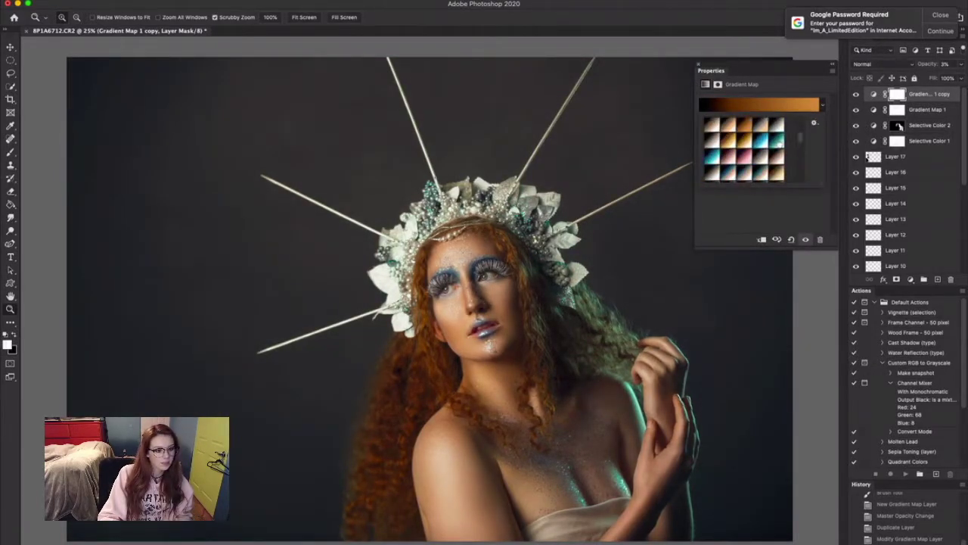
{"action": "left_click", "coordinate": [777, 142]}
{"action": "left_click", "coordinate": [850, 101]}
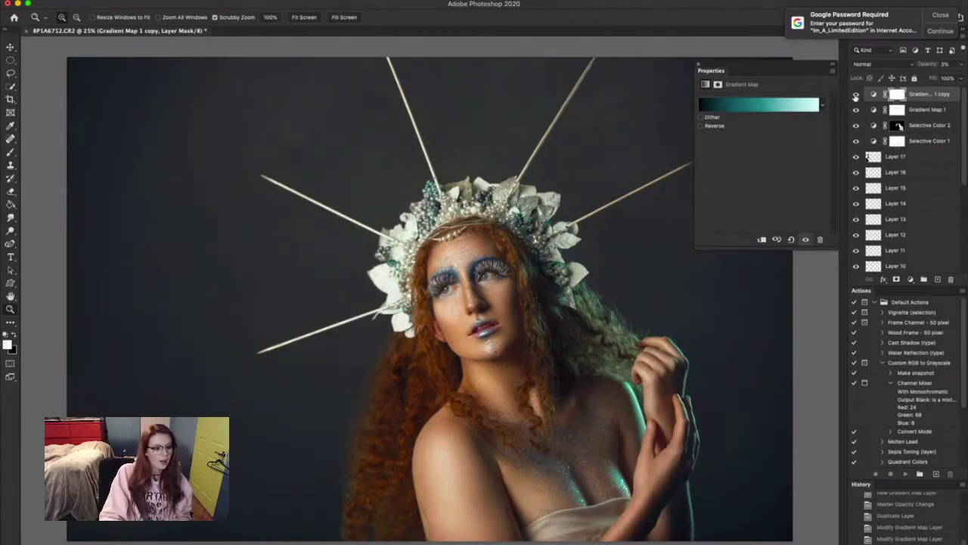
Duplicate the teal gradient map, keep the copy at 3% opacity and try the navy-to-turquoise preset on it
{"action": "left_click_drag", "start_coordinate": [924, 100], "coordinate": [937, 279]}
{"action": "left_click", "coordinate": [823, 105]}
{"action": "left_click", "coordinate": [727, 159]}
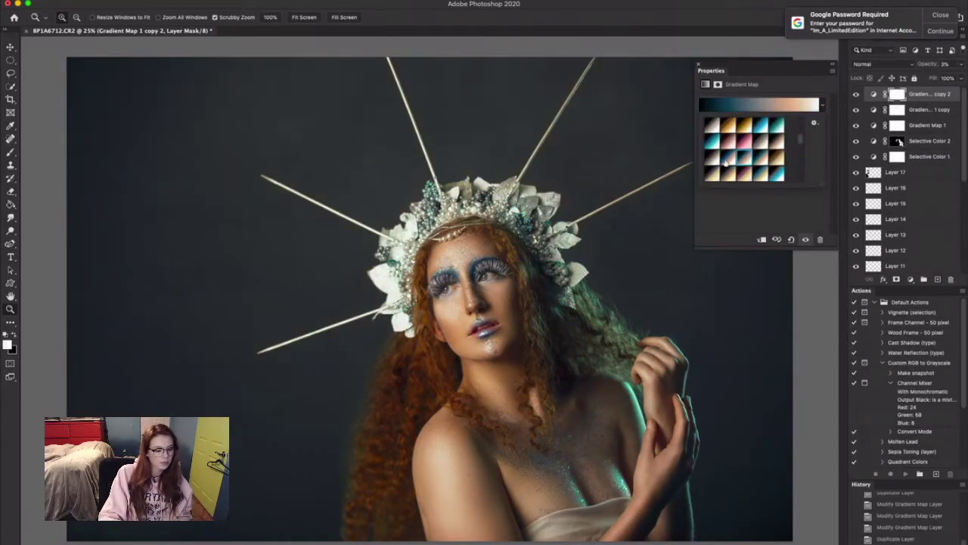
{"action": "left_click_drag", "start_coordinate": [925, 65], "coordinate": [928, 65]}
{"action": "left_click", "coordinate": [855, 95]}
{"action": "left_click", "coordinate": [856, 95]}
{"action": "left_click", "coordinate": [823, 105]}
{"action": "double_click", "coordinate": [712, 143]}
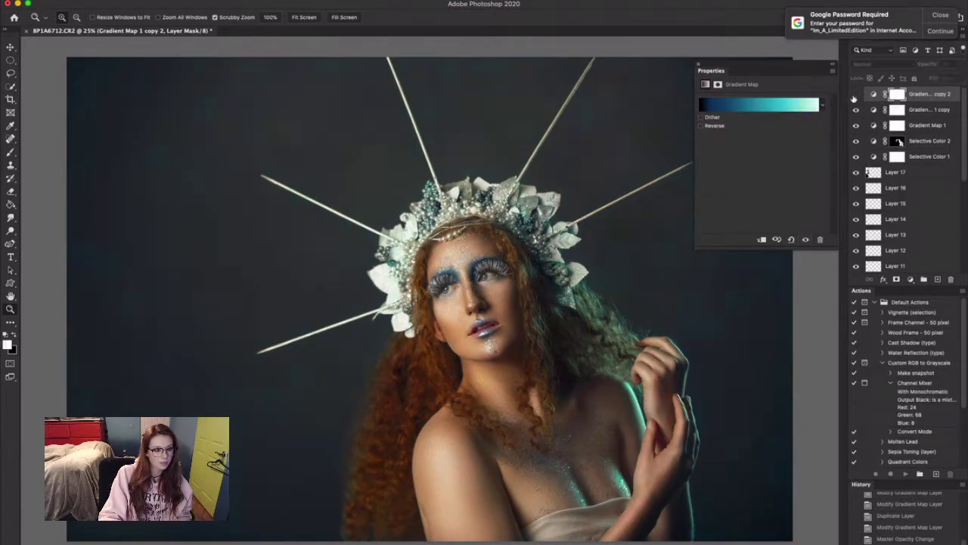
Duplicate the gradient map again, try multicolored presets, choose the red-to-green gradient and lower the opacity to 1%
{"action": "key", "text": "super+j"}
{"action": "left_click", "coordinate": [822, 104]}
{"action": "scroll", "coordinate": [802, 168], "scroll_direction": "down", "scroll_amount": 5}
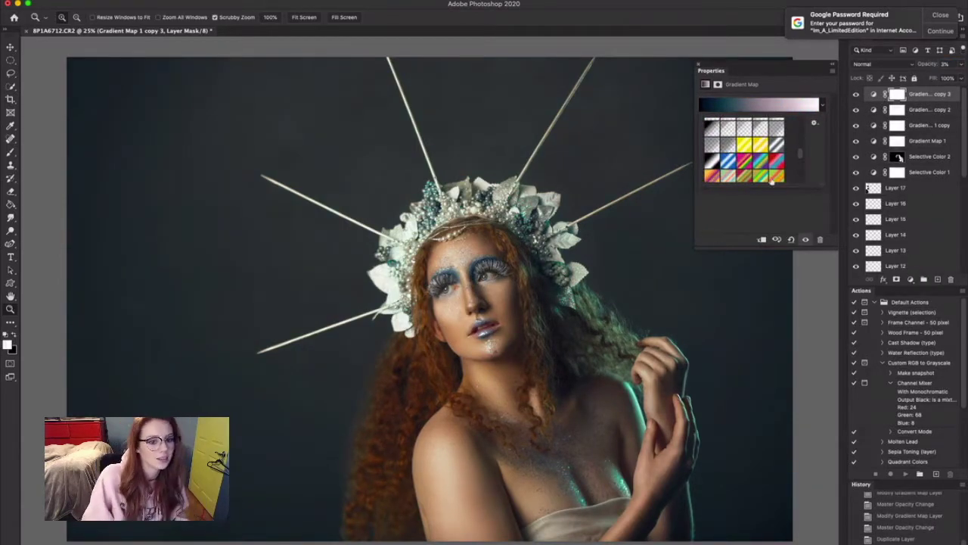
{"action": "scroll", "coordinate": [772, 181], "scroll_direction": "down", "scroll_amount": 5}
{"action": "left_click", "coordinate": [776, 130]}
{"action": "left_click", "coordinate": [728, 146]}
{"action": "left_click", "coordinate": [713, 152]}
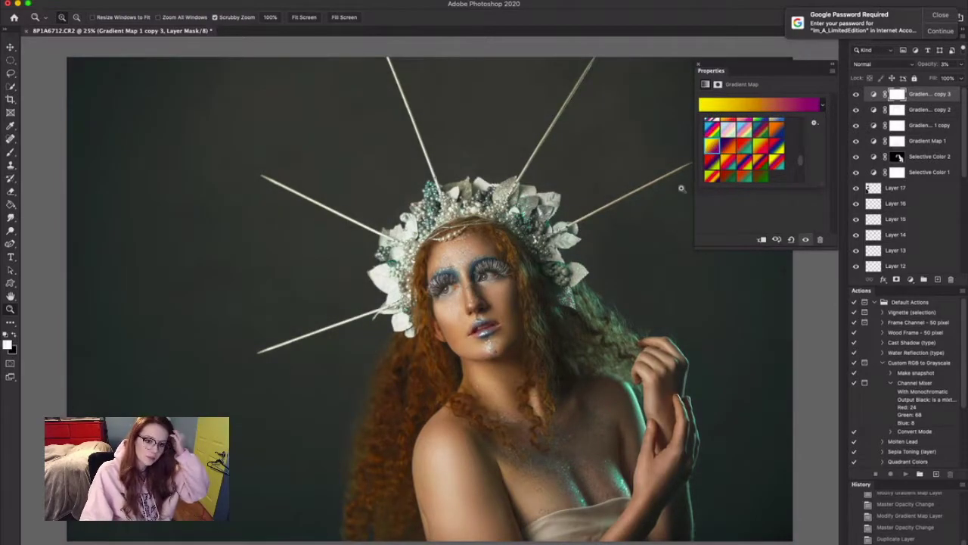
{"action": "left_click", "coordinate": [759, 177]}
{"action": "left_click", "coordinate": [857, 97]}
{"action": "left_click", "coordinate": [822, 104]}
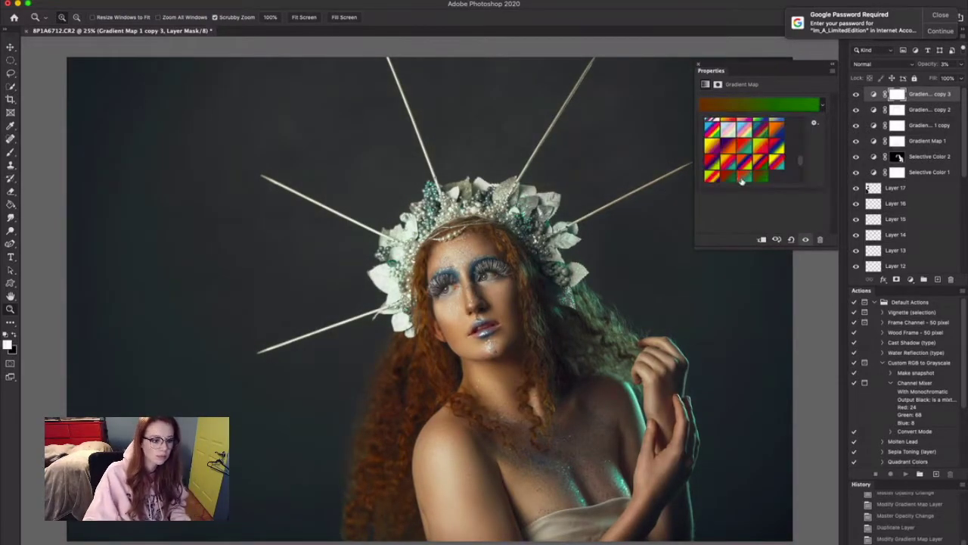
{"action": "left_click", "coordinate": [743, 178]}
{"action": "left_click", "coordinate": [937, 89]}
{"action": "left_click_drag", "start_coordinate": [937, 88], "coordinate": [935, 89]}
Duplicate the red-to-green gradient map and set the copy to Overlay blending at 10% opacity
{"action": "left_click_drag", "start_coordinate": [935, 94], "coordinate": [938, 279]}
{"action": "left_click", "coordinate": [881, 64]}
{"action": "left_click", "coordinate": [869, 171]}
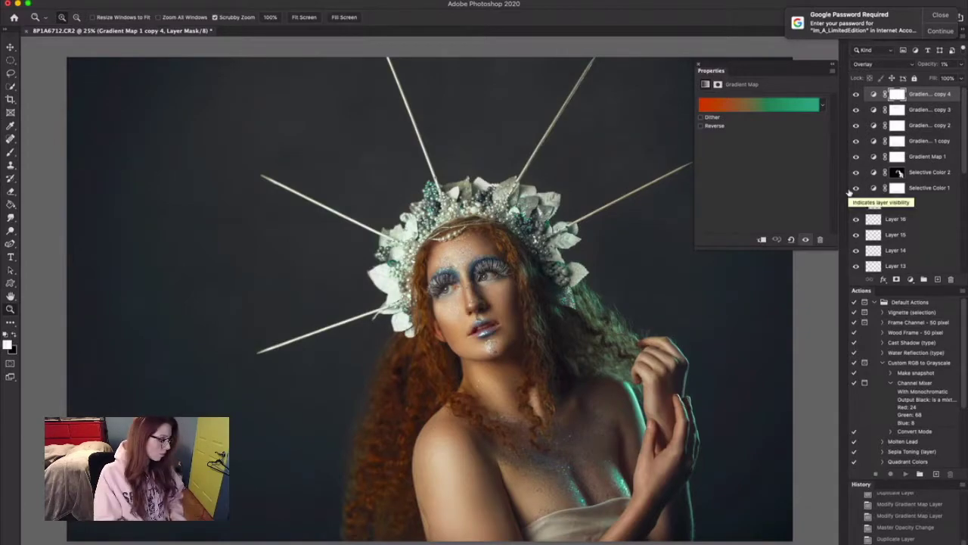
{"action": "left_click", "coordinate": [823, 105]}
{"action": "left_click", "coordinate": [760, 177]}
{"action": "left_click", "coordinate": [822, 105]}
{"action": "left_click_drag", "start_coordinate": [930, 66], "coordinate": [929, 66]}
{"action": "left_click", "coordinate": [746, 179]}
{"action": "left_click", "coordinate": [857, 96]}
Try further presets on the Overlay gradient map, choosing the black-to-brown-to-light-blue gradient at 8% opacity
{"action": "left_click", "coordinate": [822, 105]}
{"action": "left_click", "coordinate": [760, 177]}
{"action": "left_click", "coordinate": [744, 146]}
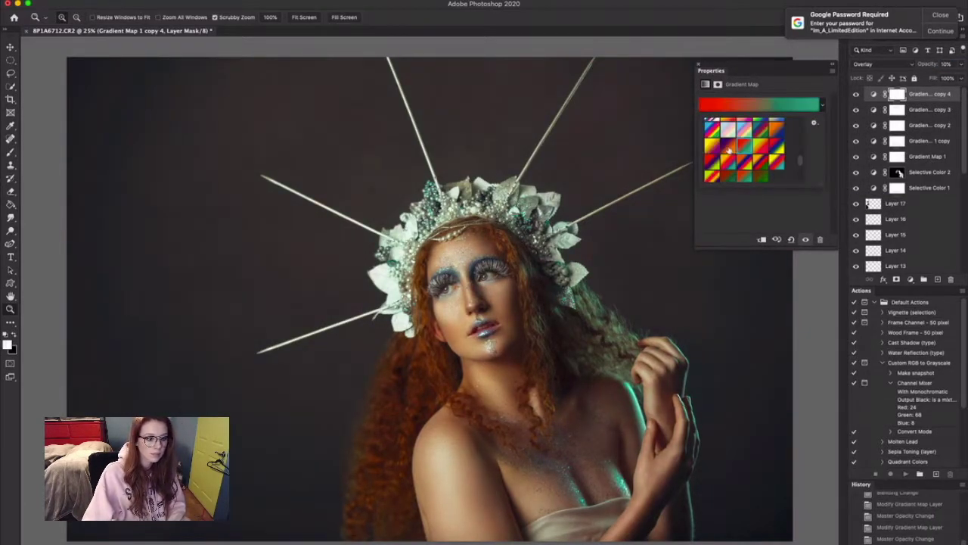
{"action": "left_click", "coordinate": [727, 146]}
{"action": "left_click", "coordinate": [714, 146]}
{"action": "left_click", "coordinate": [776, 131]}
{"action": "left_click_drag", "start_coordinate": [800, 161], "coordinate": [802, 144]}
{"action": "left_click", "coordinate": [776, 145]}
{"action": "left_click", "coordinate": [759, 146]}
{"action": "left_click", "coordinate": [857, 96]}
{"action": "left_click", "coordinate": [856, 96]}
{"action": "left_click", "coordinate": [822, 105]}
{"action": "left_click", "coordinate": [728, 146]}
{"action": "left_click", "coordinate": [729, 160]}
{"action": "left_click", "coordinate": [856, 96]}
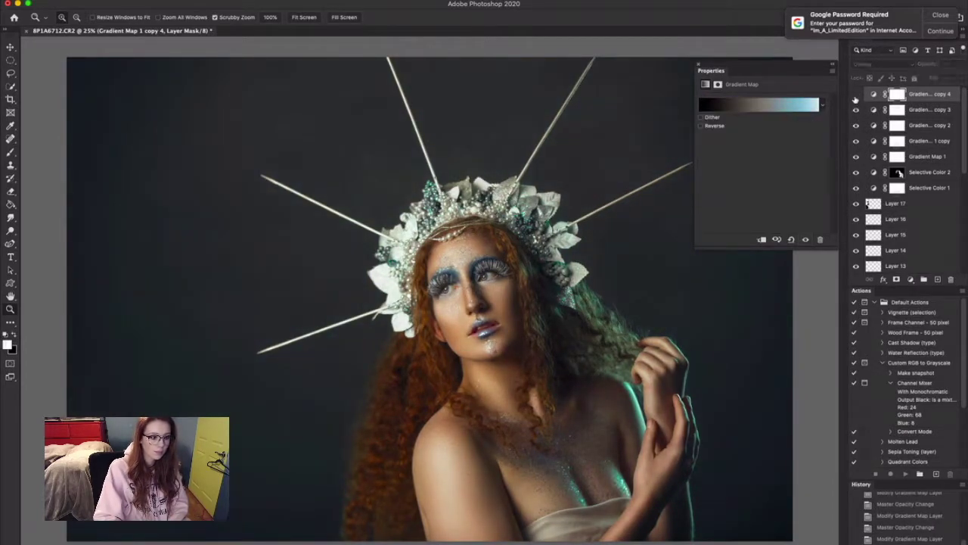
{"action": "left_click", "coordinate": [856, 96]}
Duplicate the Overlay gradient map and give the copy the black-to-teal gradient at 6% opacity
{"action": "left_click_drag", "start_coordinate": [913, 111], "coordinate": [938, 279]}
{"action": "left_click", "coordinate": [822, 105]}
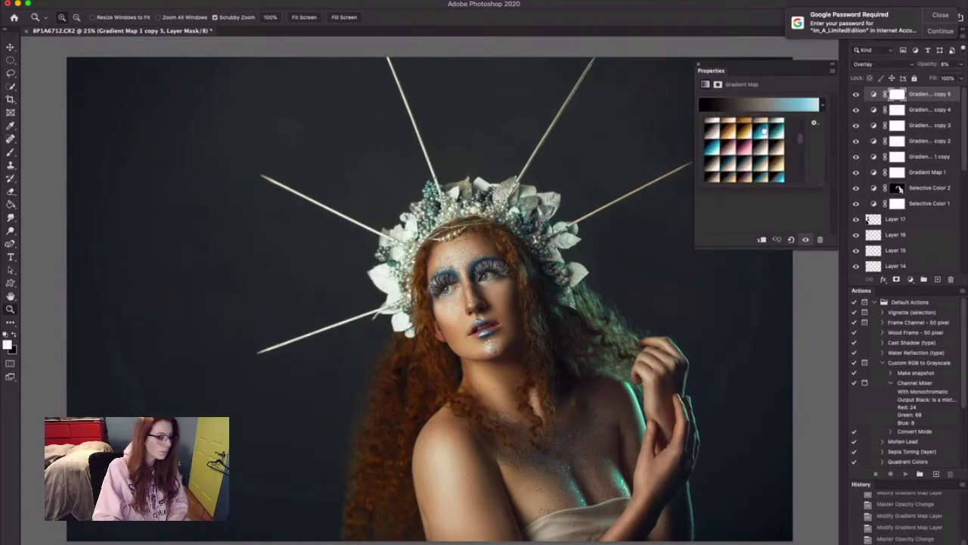
{"action": "left_click", "coordinate": [764, 132]}
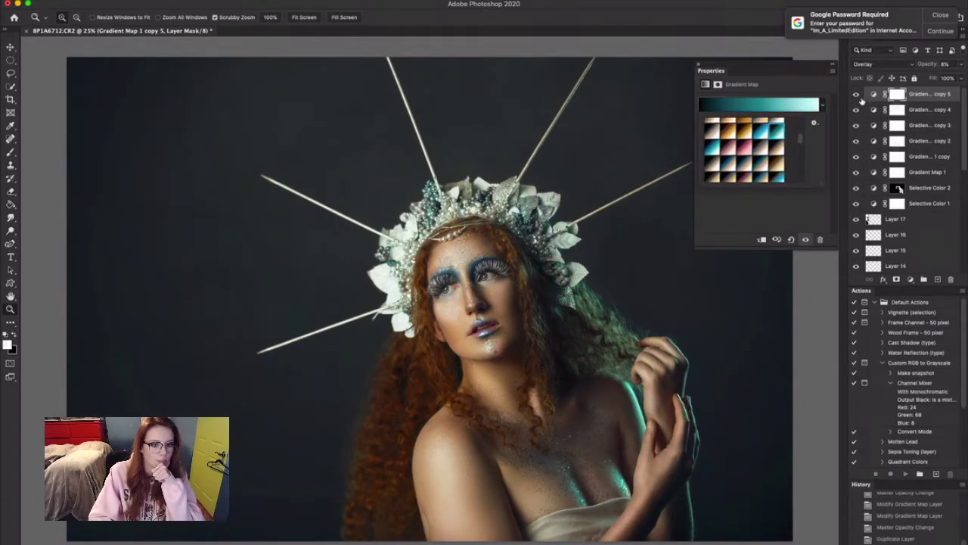
{"action": "double_click", "coordinate": [779, 143]}
Duplicate the teal Overlay gradient map, try other presets and choose a light blue gradient from the Blues group
{"action": "left_click_drag", "start_coordinate": [930, 188], "coordinate": [938, 279]}
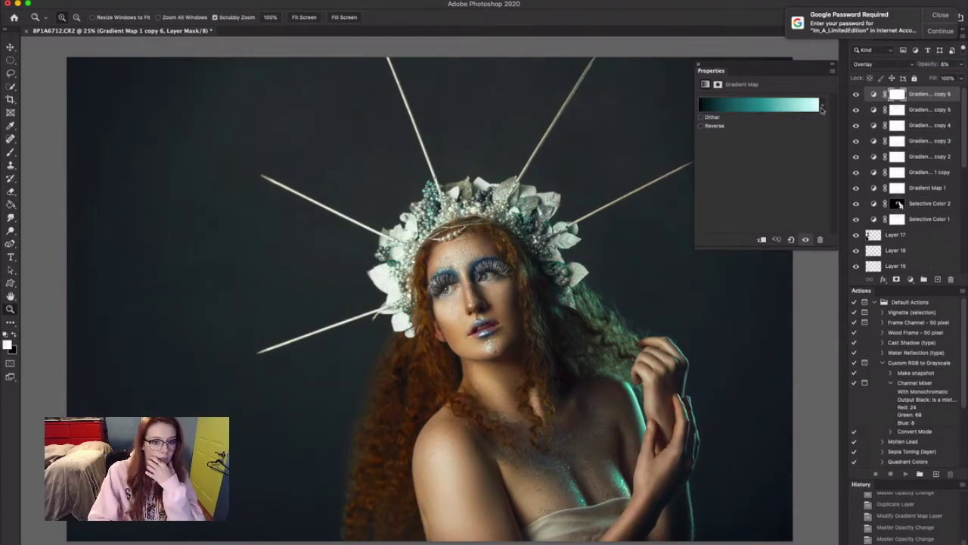
{"action": "left_click", "coordinate": [823, 106]}
{"action": "scroll", "coordinate": [764, 151], "scroll_direction": "down", "scroll_amount": 5}
{"action": "left_click", "coordinate": [742, 164]}
{"action": "scroll", "coordinate": [779, 147], "scroll_direction": "up", "scroll_amount": 5}
{"action": "left_click", "coordinate": [760, 143]}
{"action": "scroll", "coordinate": [758, 143], "scroll_direction": "down", "scroll_amount": 5}
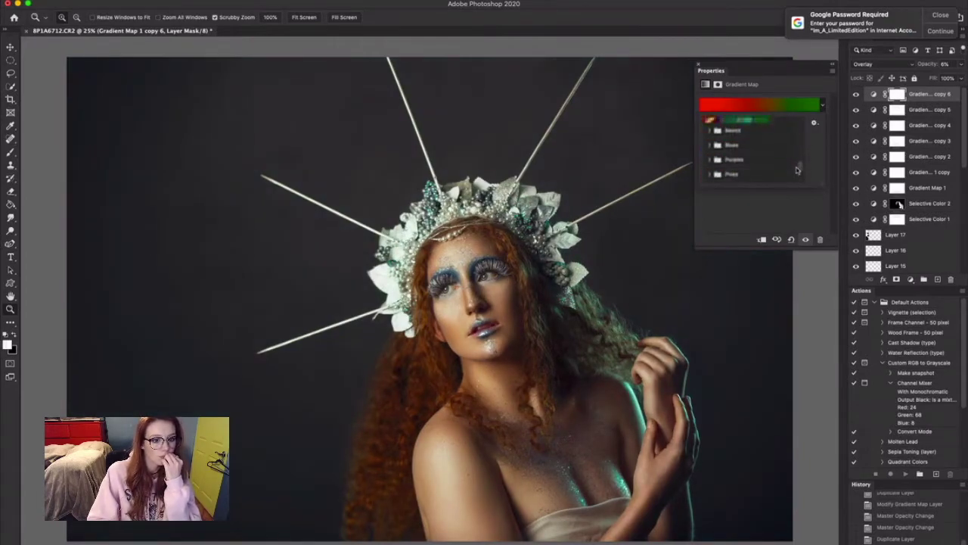
{"action": "left_click", "coordinate": [709, 142]}
{"action": "left_click", "coordinate": [724, 152]}
{"action": "left_click", "coordinate": [739, 151]}
{"action": "left_click", "coordinate": [756, 151]}
Duplicate the light blue gradient map and give the copy a lilac gradient from the Blues group
{"action": "left_click_drag", "start_coordinate": [931, 97], "coordinate": [938, 279]}
{"action": "left_click", "coordinate": [822, 106]}
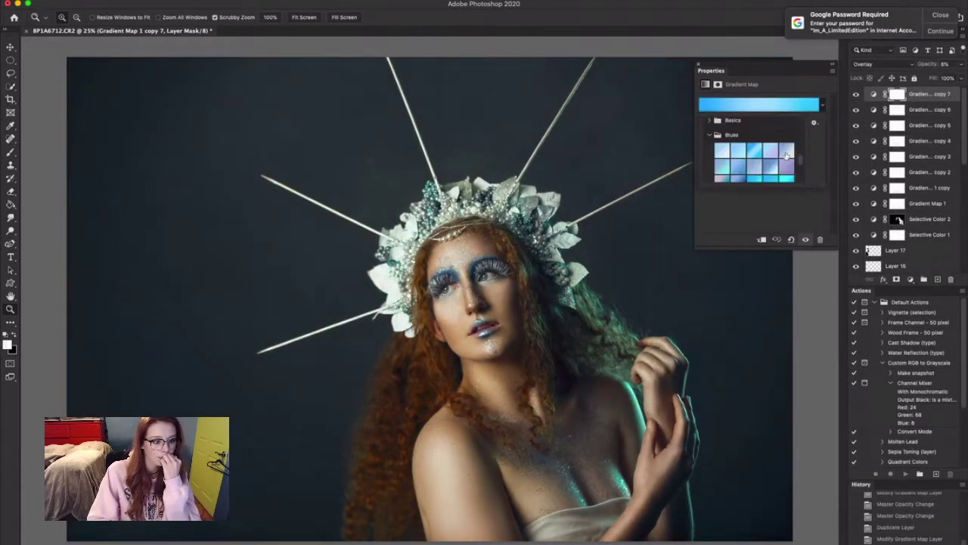
{"action": "left_click", "coordinate": [785, 162]}
{"action": "left_click", "coordinate": [884, 110]}
Duplicate the lilac gradient map and try pale and deep blue presets from the Blues group on the copy
{"action": "left_click_drag", "start_coordinate": [930, 95], "coordinate": [938, 279]}
{"action": "left_click", "coordinate": [822, 107]}
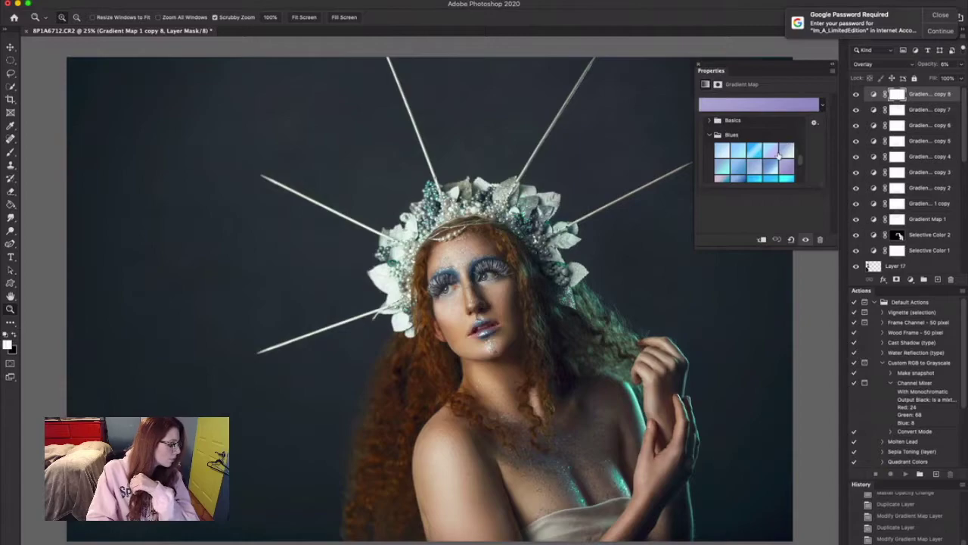
{"action": "scroll", "coordinate": [794, 163], "scroll_direction": "down", "scroll_amount": 1}
{"action": "left_click", "coordinate": [740, 176]}
{"action": "left_click", "coordinate": [728, 177]}
{"action": "left_click", "coordinate": [741, 178]}
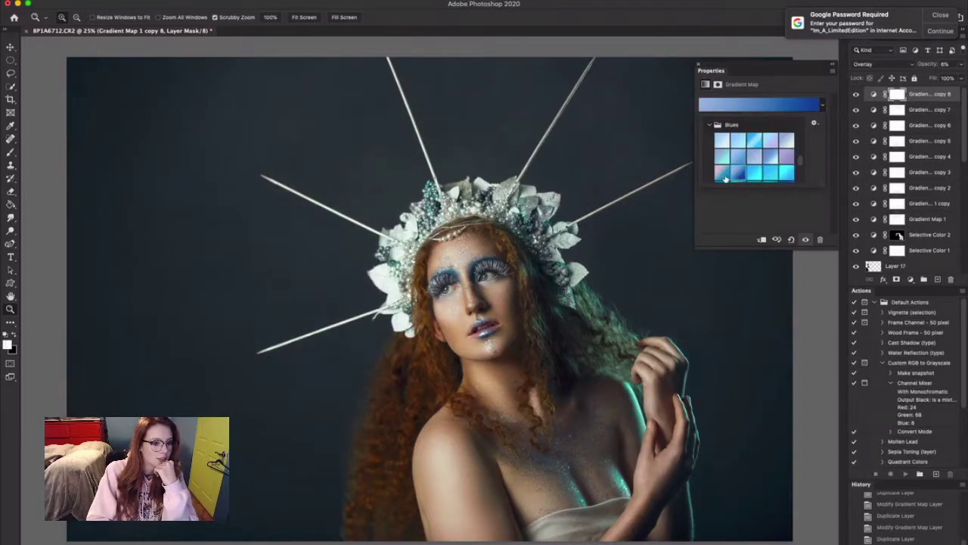
{"action": "left_click", "coordinate": [726, 178]}
{"action": "left_click", "coordinate": [741, 175]}
Try more saturated blue and violet presets from the Blues group on the top Overlay gradient map, comparing with the layer hidden
{"action": "left_click", "coordinate": [757, 171]}
{"action": "scroll", "coordinate": [755, 172], "scroll_direction": "down", "scroll_amount": 2}
{"action": "left_click", "coordinate": [743, 175]}
{"action": "left_click", "coordinate": [857, 96]}
{"action": "left_click", "coordinate": [823, 106]}
{"action": "left_click", "coordinate": [772, 172]}
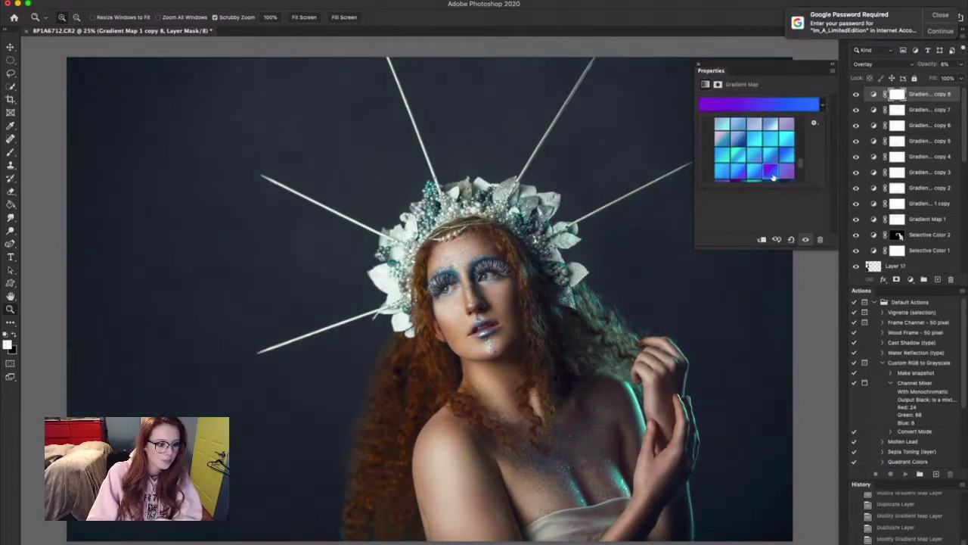
{"action": "left_click", "coordinate": [786, 172]}
{"action": "scroll", "coordinate": [755, 171], "scroll_direction": "down", "scroll_amount": 1}
{"action": "double_click", "coordinate": [752, 170]}
Duplicate the top gradient map, set the copy to Multiply blending and stack two more copies of it
{"action": "left_click_drag", "start_coordinate": [930, 65], "coordinate": [937, 279]}
{"action": "left_click", "coordinate": [882, 64]}
{"action": "left_click", "coordinate": [877, 28]}
{"action": "left_click_drag", "start_coordinate": [939, 97], "coordinate": [937, 279]}
{"action": "left_click_drag", "start_coordinate": [928, 65], "coordinate": [938, 280]}
Try blue and purple presets on the top Multiply gradient map and choose the pale-pink-to-blue gradient at 9% opacity
{"action": "left_click", "coordinate": [823, 106]}
{"action": "left_click", "coordinate": [771, 152]}
{"action": "left_click", "coordinate": [785, 155]}
{"action": "left_click_drag", "start_coordinate": [930, 65], "coordinate": [928, 65]}
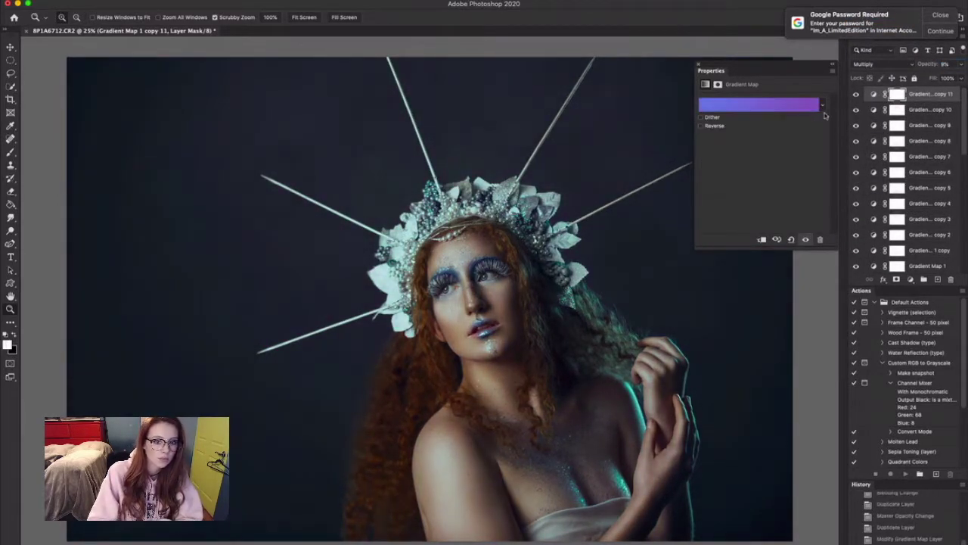
{"action": "left_click", "coordinate": [823, 106]}
{"action": "left_click", "coordinate": [770, 137]}
{"action": "left_click", "coordinate": [754, 137]}
{"action": "left_click", "coordinate": [738, 136]}
{"action": "left_click_drag", "start_coordinate": [801, 165], "coordinate": [800, 164]}
{"action": "left_click", "coordinate": [739, 141]}
{"action": "left_click", "coordinate": [723, 141]}
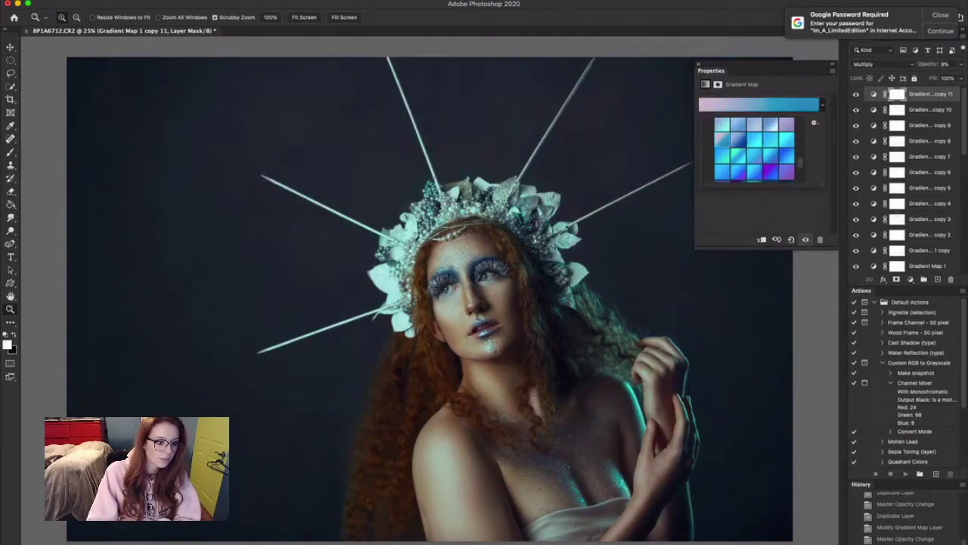
{"action": "left_click", "coordinate": [856, 96]}
{"action": "left_click", "coordinate": [856, 95]}
Duplicate the pink-to-blue gradient map and give the copy a light-blue-to-pale-lavender gradient at 10% opacity
{"action": "left_click_drag", "start_coordinate": [927, 66], "coordinate": [938, 279]}
{"action": "left_click", "coordinate": [823, 105]}
{"action": "left_click_drag", "start_coordinate": [800, 164], "coordinate": [800, 159]}
{"action": "left_click", "coordinate": [771, 164]}
{"action": "left_click", "coordinate": [856, 95]}
{"action": "left_click_drag", "start_coordinate": [925, 66], "coordinate": [938, 279]}
{"action": "left_click", "coordinate": [823, 106]}
{"action": "left_click", "coordinate": [722, 168]}
{"action": "left_click", "coordinate": [855, 96]}
Try a further gradient map copy with a white gradient in Normal and in Overlay at 5% opacity, and delete that copy
{"action": "left_click", "coordinate": [882, 64]}
{"action": "left_click", "coordinate": [866, 33]}
{"action": "left_click", "coordinate": [823, 105]}
{"action": "left_click", "coordinate": [728, 140]}
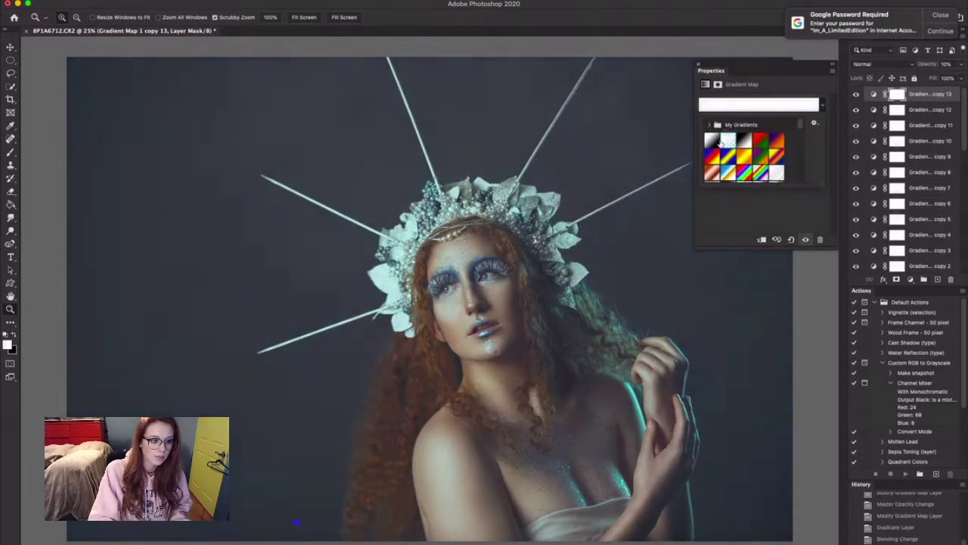
{"action": "left_click_drag", "start_coordinate": [931, 67], "coordinate": [929, 68]}
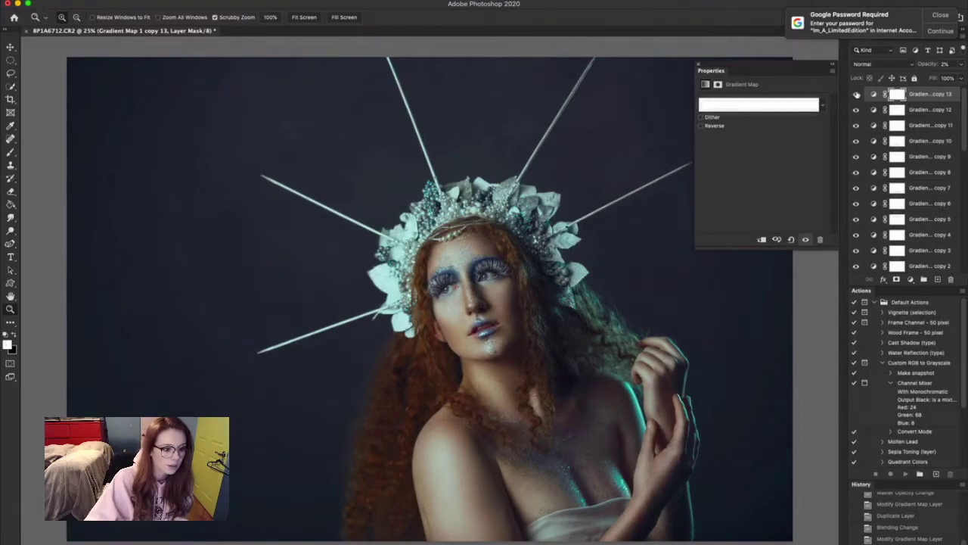
{"action": "left_click_drag", "start_coordinate": [932, 69], "coordinate": [934, 69]}
{"action": "left_click", "coordinate": [882, 64]}
{"action": "left_click", "coordinate": [867, 171]}
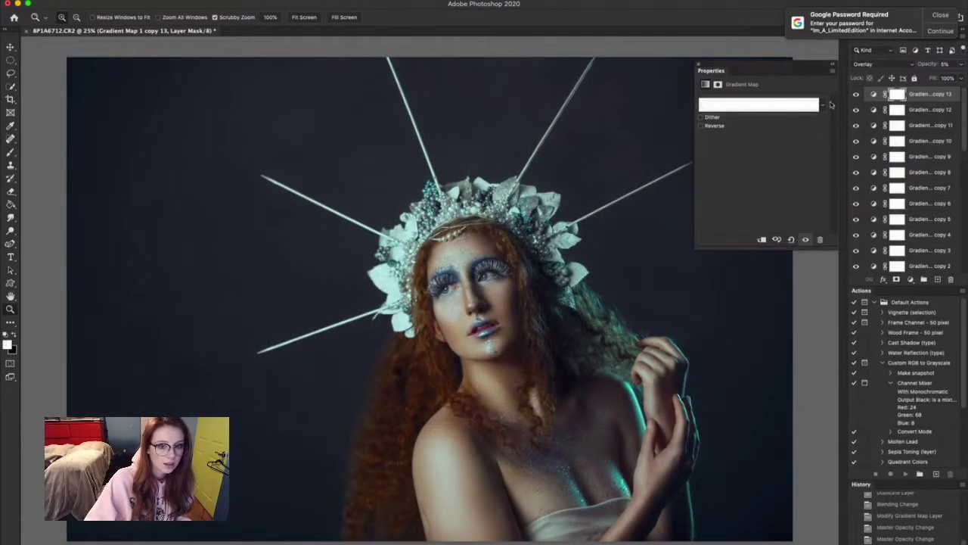
{"action": "left_click", "coordinate": [825, 105]}
{"action": "left_click", "coordinate": [762, 151]}
{"action": "left_click_drag", "start_coordinate": [930, 94], "coordinate": [950, 279]}
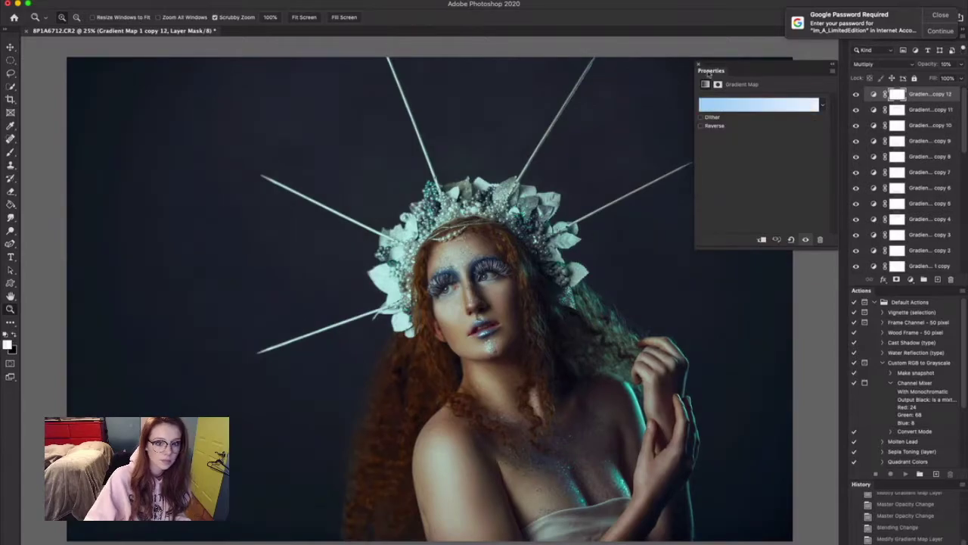
Collect all the stacked gradient map layers into one group and compare the image with the group hidden and shown
{"action": "left_click", "coordinate": [698, 65]}
{"action": "scroll", "coordinate": [928, 159], "scroll_direction": "down", "scroll_amount": 5}
{"action": "left_click", "coordinate": [929, 157], "text": "shift"}
{"action": "key", "text": "super+g"}
{"action": "left_click", "coordinate": [858, 92]}
{"action": "left_click", "coordinate": [857, 92]}
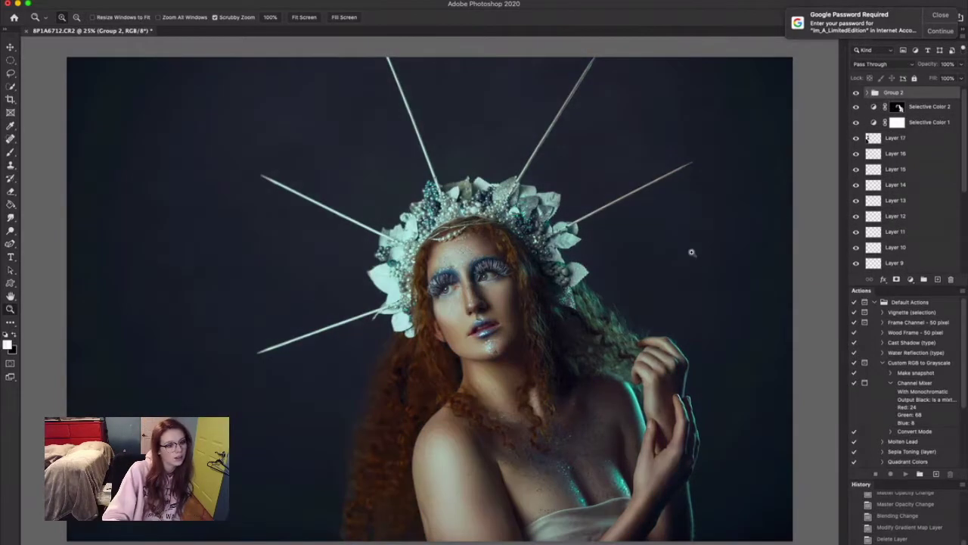
Add a Selective Color adjustment above the group and set its Reds to cyan -18%, magenta +9% and more yellow
{"action": "key", "text": "super+minus"}
{"action": "key", "text": "super+minus"}
{"action": "left_click", "coordinate": [916, 462]}
{"action": "left_click", "coordinate": [764, 114]}
{"action": "left_click", "coordinate": [762, 57]}
{"action": "left_click_drag", "start_coordinate": [763, 136], "coordinate": [751, 153]}
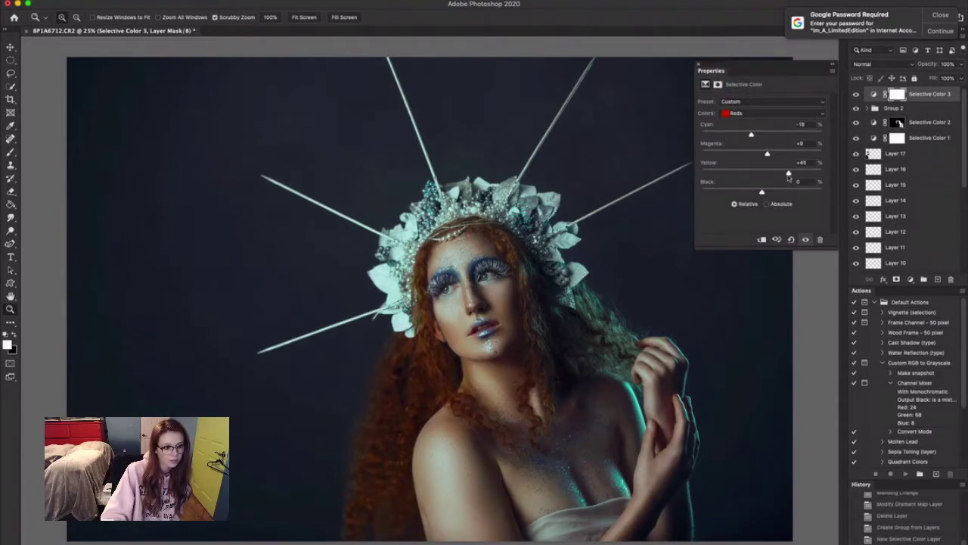
Set the Yellows of the new Selective Color to cyan -13%, magenta +8%, yellow +5% and black -6%
{"action": "left_click", "coordinate": [771, 113]}
{"action": "left_click", "coordinate": [757, 123]}
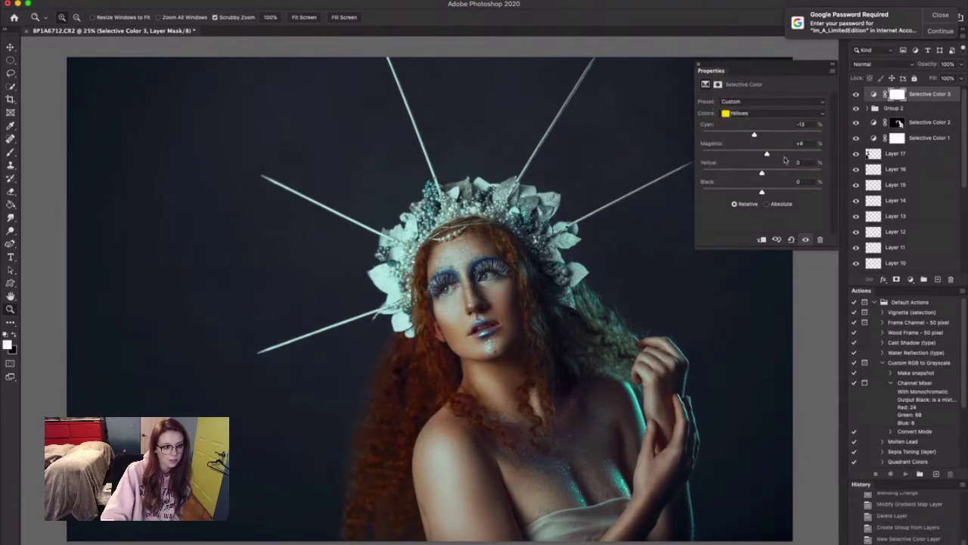
{"action": "left_click_drag", "start_coordinate": [762, 191], "coordinate": [745, 194]}
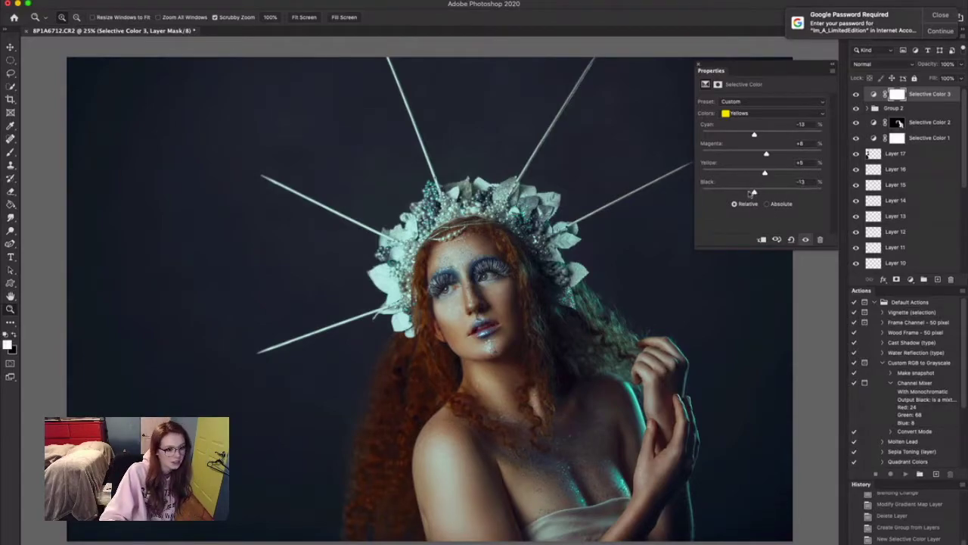
Set the Cyans of the Selective Color to cyan +7%, magenta -8% and yellow +28%
{"action": "left_click", "coordinate": [771, 113]}
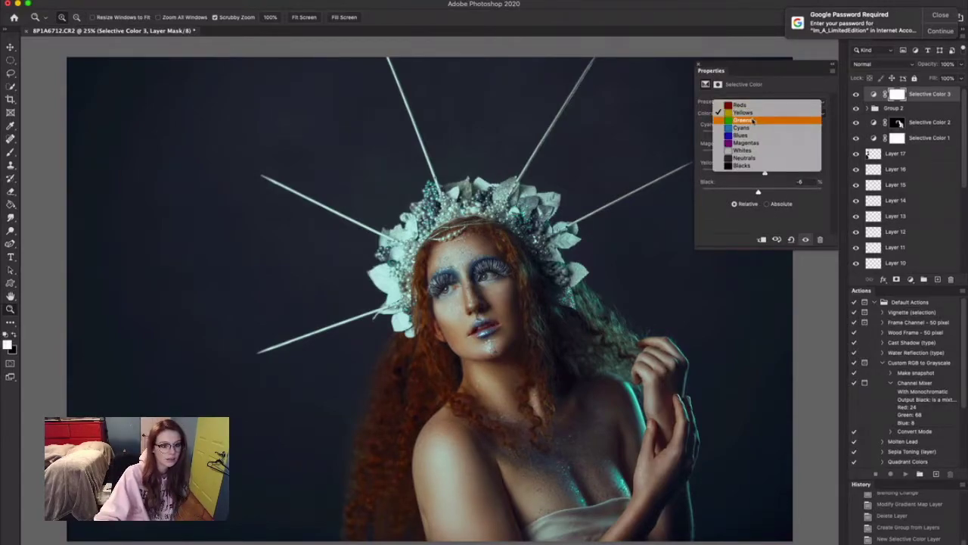
{"action": "left_click", "coordinate": [753, 131]}
{"action": "left_click_drag", "start_coordinate": [762, 135], "coordinate": [757, 154]}
{"action": "left_click_drag", "start_coordinate": [762, 172], "coordinate": [780, 175]}
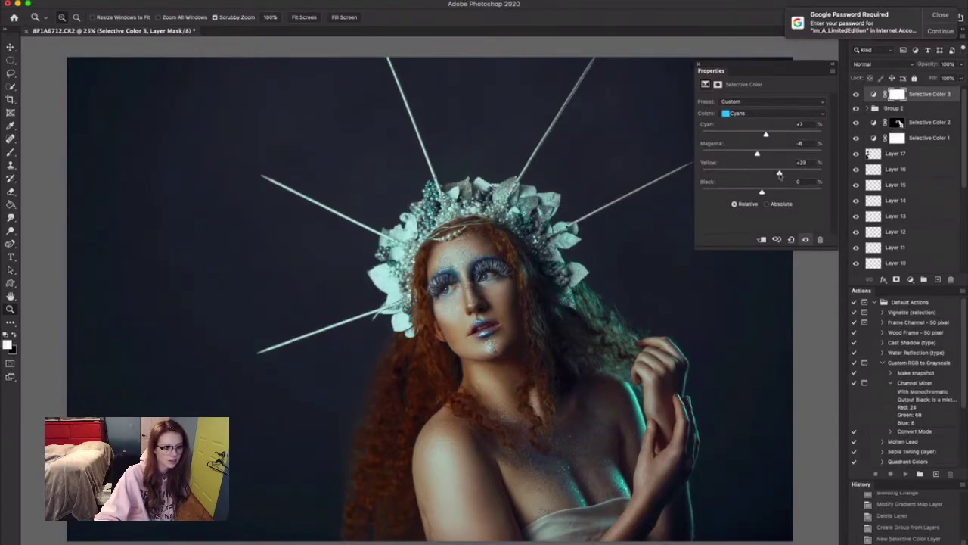
Set the Blues of the Selective Color to cyan +10%, magenta -32% and yellow +19%
{"action": "left_click", "coordinate": [772, 113]}
{"action": "left_click", "coordinate": [756, 129]}
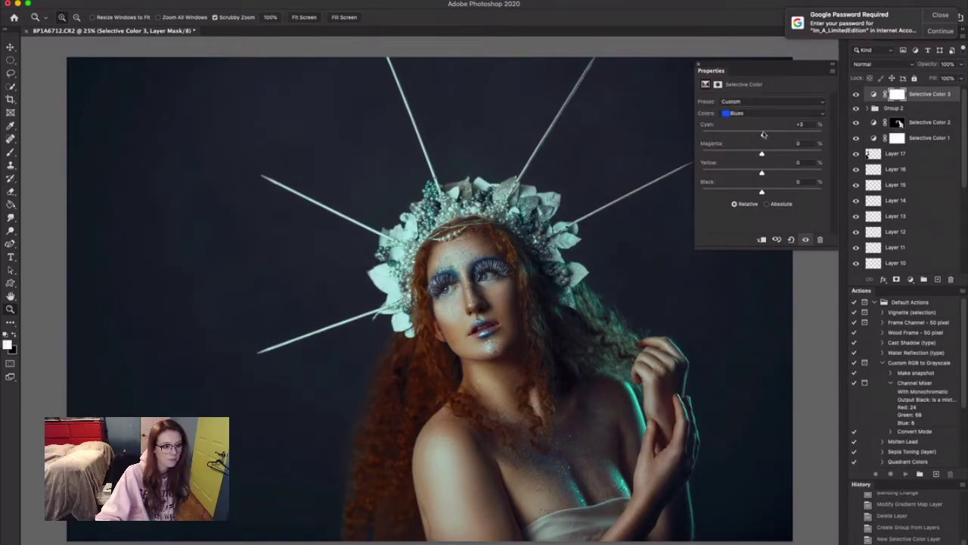
{"action": "left_click_drag", "start_coordinate": [764, 135], "coordinate": [768, 134]}
{"action": "left_click_drag", "start_coordinate": [762, 153], "coordinate": [773, 180]}
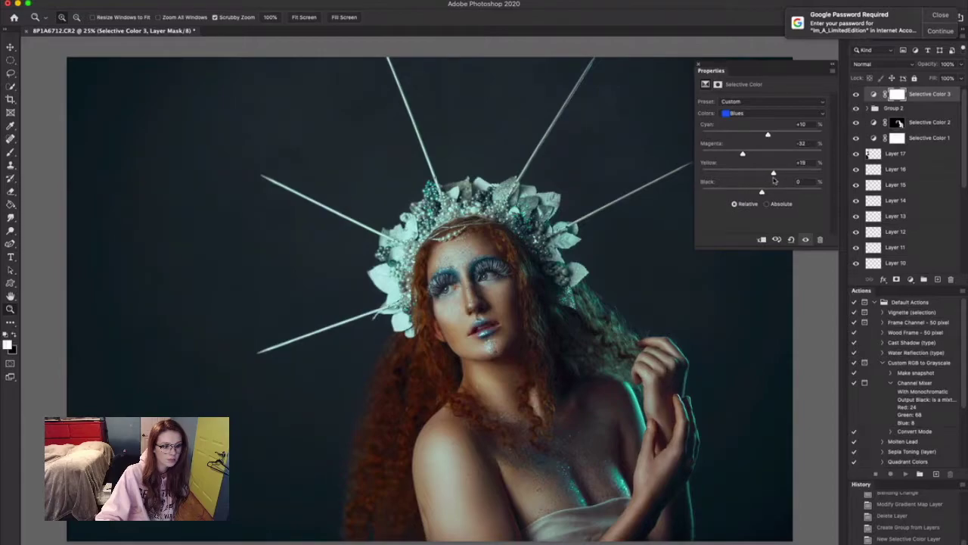
Adjust one more color range beyond Blues in the same Selective Color layer, including its black amount
{"action": "left_click", "coordinate": [766, 114]}
{"action": "left_click", "coordinate": [762, 131]}
{"action": "left_click_drag", "start_coordinate": [762, 135], "coordinate": [760, 181]}
{"action": "mouse_move", "coordinate": [762, 192]}
{"action": "left_mouse_down"}
{"action": "mouse_move", "coordinate": [772, 194]}
{"action": "mouse_move", "coordinate": [745, 200]}
{"action": "left_mouse_up"}
{"action": "left_click", "coordinate": [699, 64]}
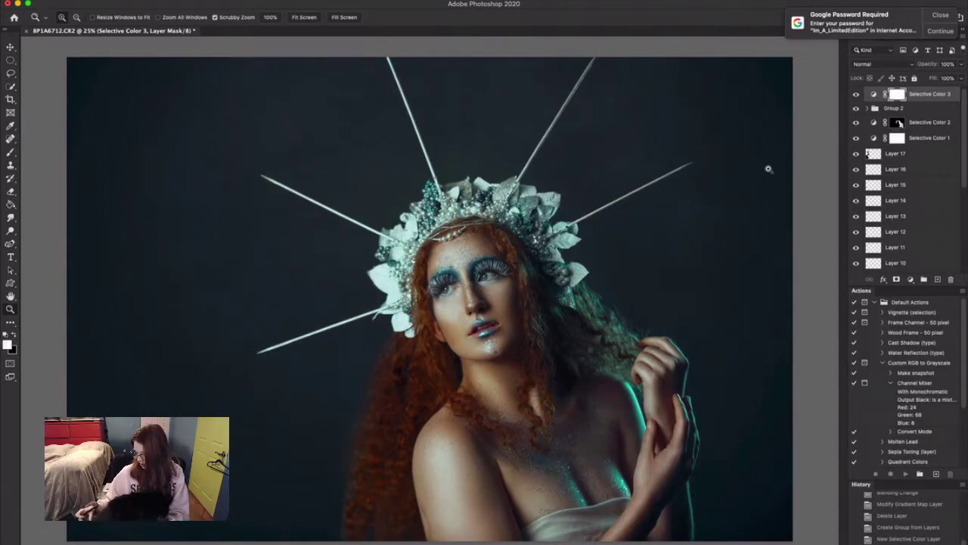
Add a gradient map above the new Selective Color layer, lower it to 1% opacity and stack two copies of it
{"action": "left_click", "coordinate": [911, 280]}
{"action": "left_click", "coordinate": [924, 453]}
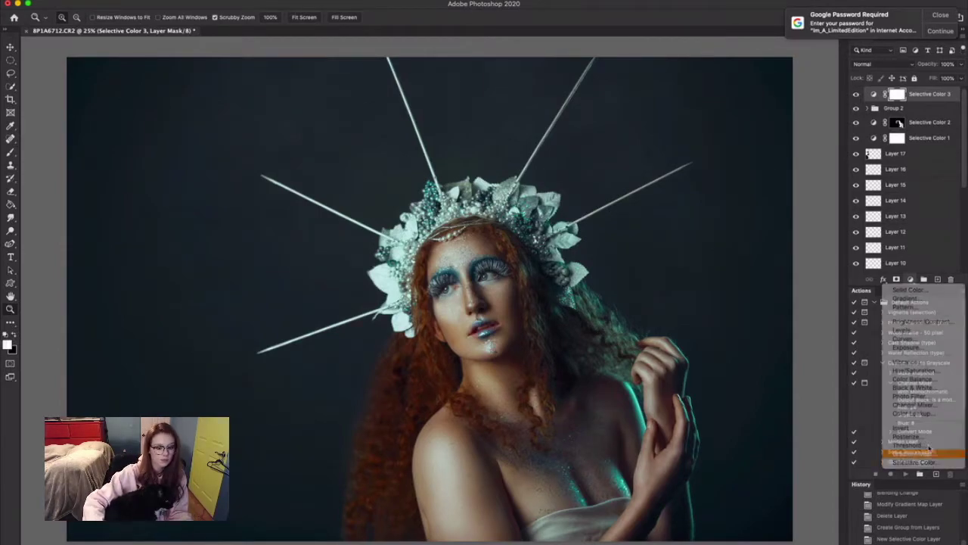
{"action": "left_click_drag", "start_coordinate": [927, 65], "coordinate": [939, 279]}
{"action": "left_click_drag", "start_coordinate": [934, 94], "coordinate": [938, 279]}
Give the top gradient map copy a black-to-orange gradient at 4% opacity, compare its effect and duplicate it
{"action": "left_click", "coordinate": [823, 104]}
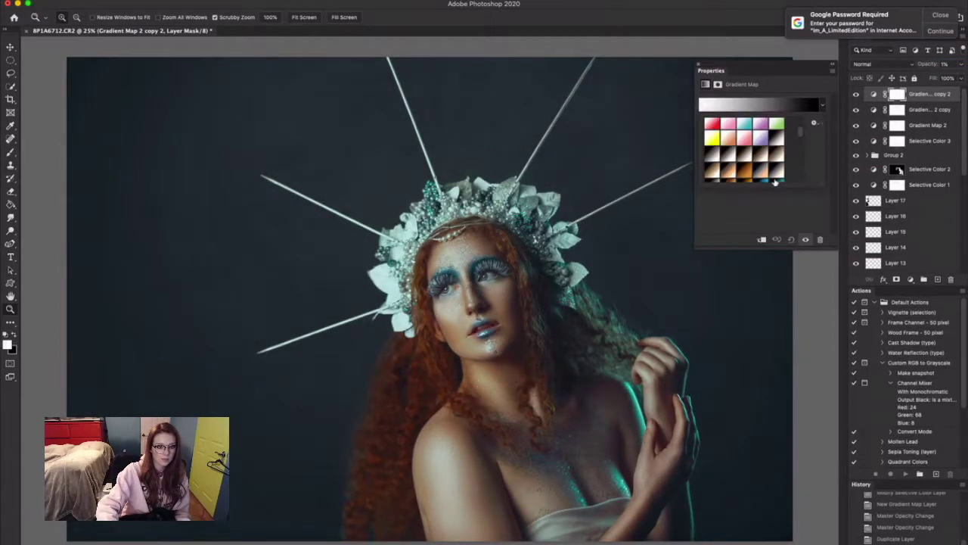
{"action": "double_click", "coordinate": [748, 174]}
{"action": "left_click", "coordinate": [856, 95]}
{"action": "left_click", "coordinate": [856, 96]}
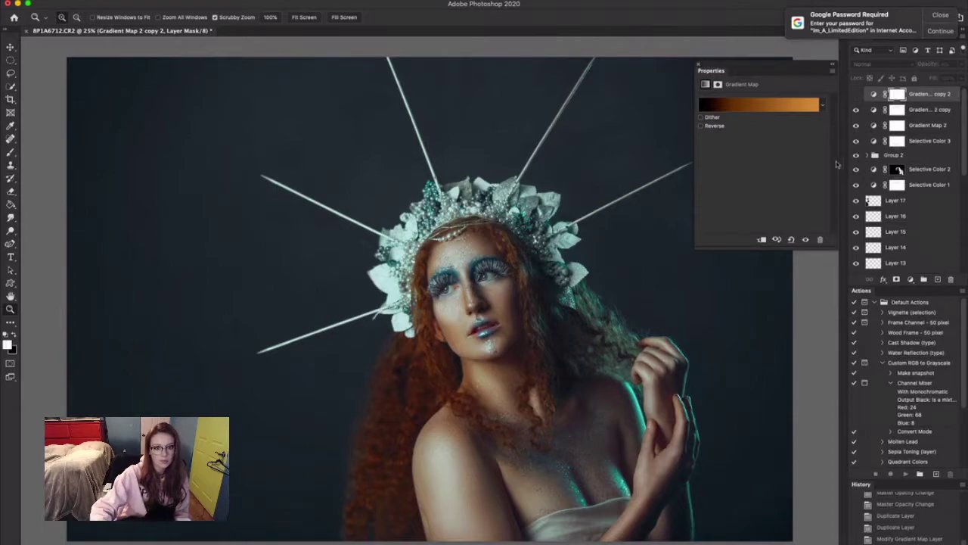
{"action": "left_click", "coordinate": [856, 95]}
{"action": "left_click_drag", "start_coordinate": [928, 65], "coordinate": [932, 65]}
{"action": "left_click_drag", "start_coordinate": [936, 94], "coordinate": [937, 279]}
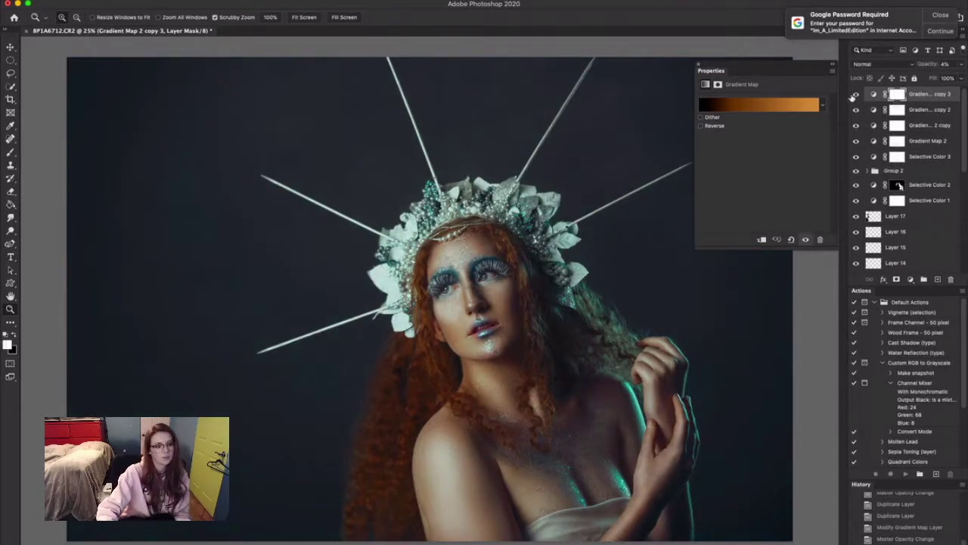
Set the top orange gradient map to Overlay blending, fine-tune its opacity and compare the image with and without it
{"action": "left_click", "coordinate": [877, 64]}
{"action": "left_click", "coordinate": [868, 168]}
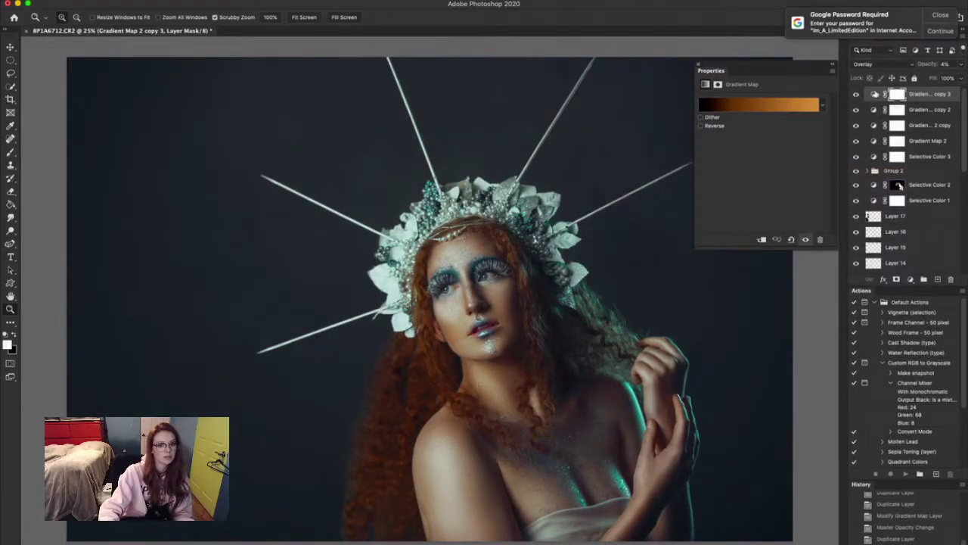
{"action": "left_click_drag", "start_coordinate": [928, 65], "coordinate": [929, 66]}
{"action": "left_click", "coordinate": [698, 64]}
{"action": "left_click", "coordinate": [856, 94]}
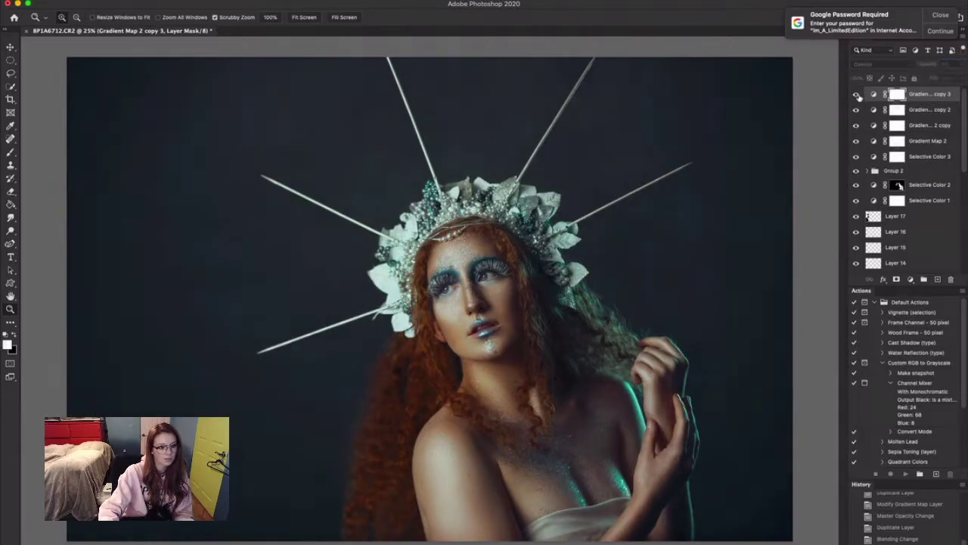
{"action": "left_click", "coordinate": [856, 95]}
Group the four new gradient maps with the Selective Color layer beneath them and check the group's effect
{"action": "left_click", "coordinate": [918, 157], "text": "shift"}
{"action": "key", "text": "super+g"}
{"action": "left_click", "coordinate": [856, 94]}
{"action": "left_click", "coordinate": [856, 94]}
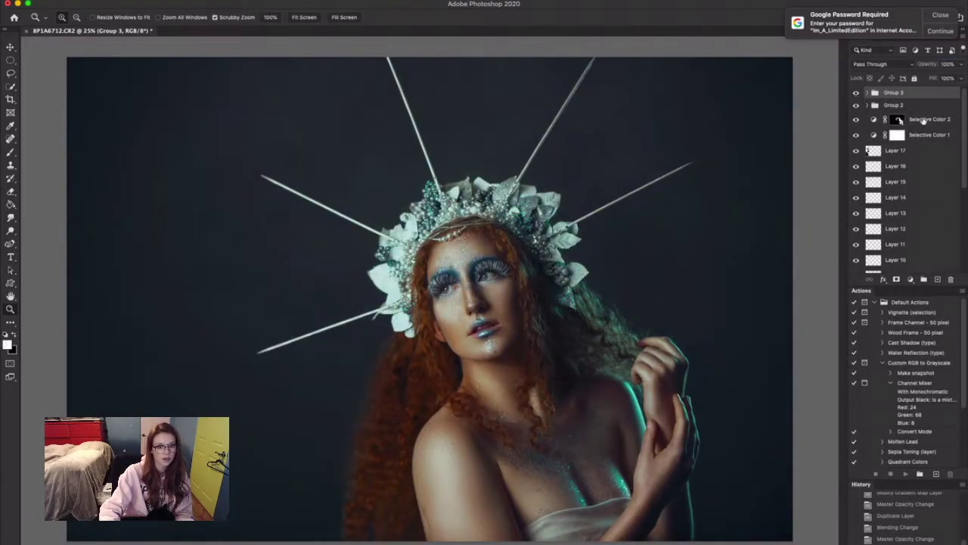
Combine the two color grading groups into one group named "Gradients & selective color"
{"action": "left_click", "coordinate": [908, 105], "text": "shift"}
{"action": "key", "text": "super+g"}
{"action": "type", "text": "Gradients &"}
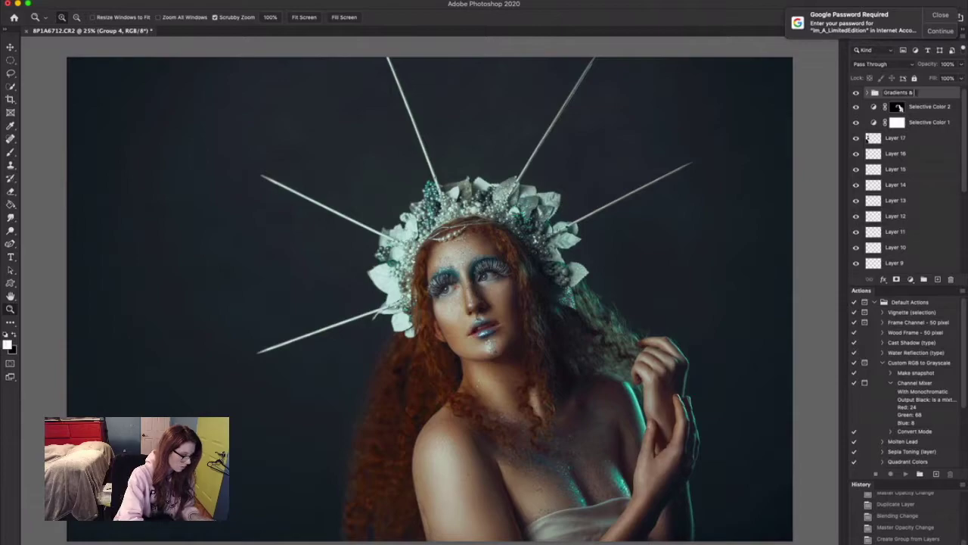
{"action": "type", "text": " selective color"}
{"action": "key", "text": "Return"}
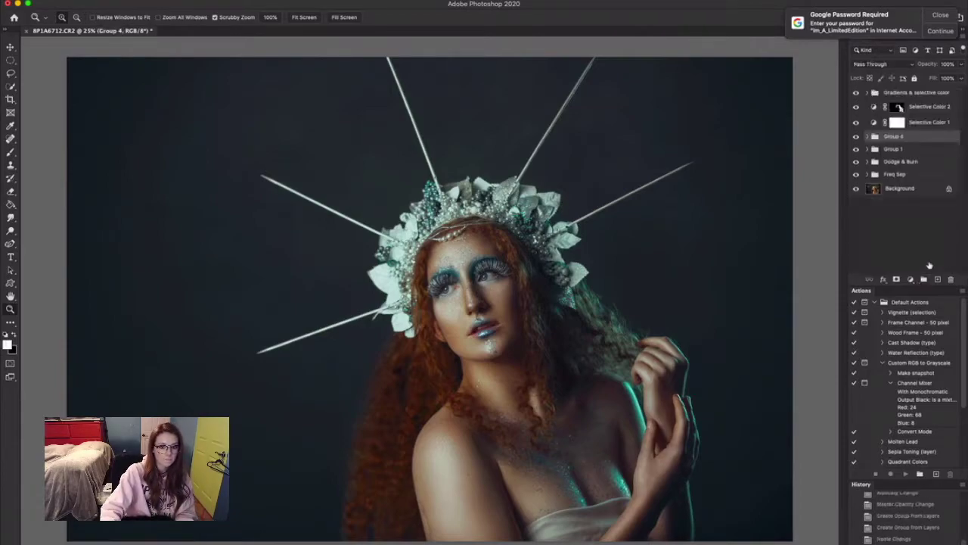
Rename Group 4 as "eye makeup & background" and Group 1 as "Right Eye makeup"
{"action": "double_click", "coordinate": [893, 137]}
{"action": "type", "text": "eye makeup & background"}
{"action": "key", "text": "Return"}
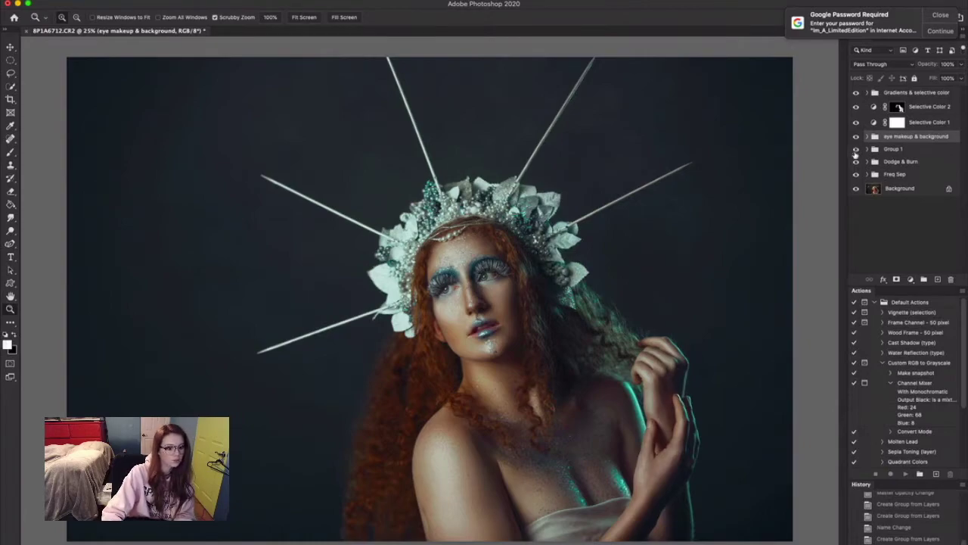
{"action": "left_click", "coordinate": [893, 149]}
{"action": "double_click", "coordinate": [893, 149]}
{"action": "type", "text": "Right Eye makeup"}
{"action": "key", "text": "Return"}
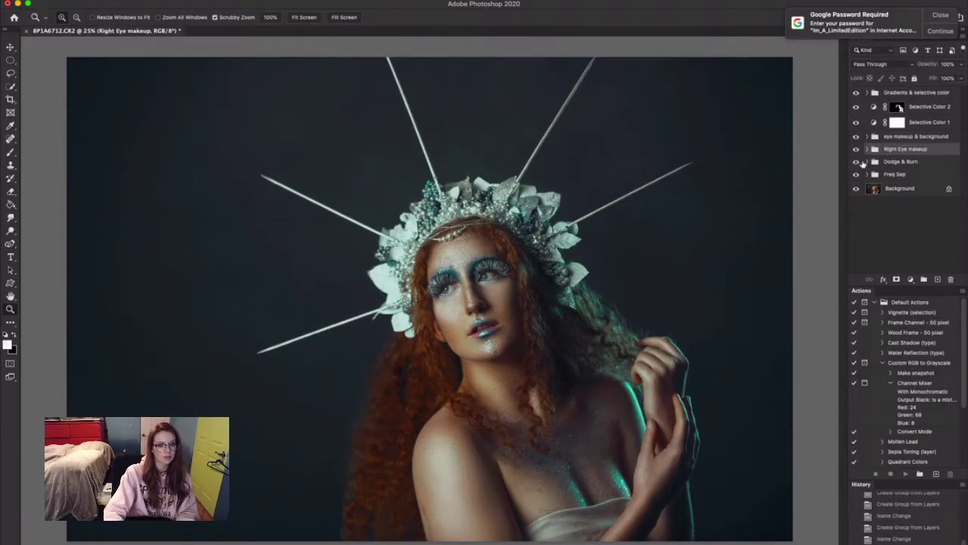
Add a new layer above Freq Sep and brush a sampled pale lash color along the outer lashes of the image-left eye
{"action": "left_click", "coordinate": [896, 174]}
{"action": "key", "text": "super+shift+alt+n"}
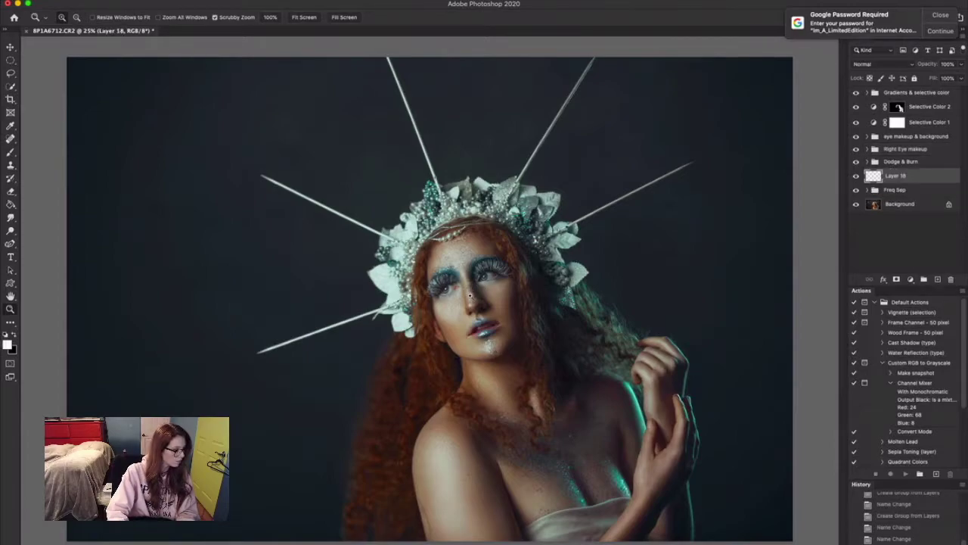
{"action": "left_click_drag", "start_coordinate": [440, 281], "coordinate": [518, 283]}
{"action": "key", "text": "b"}
{"action": "left_click", "coordinate": [404, 296], "text": "alt"}
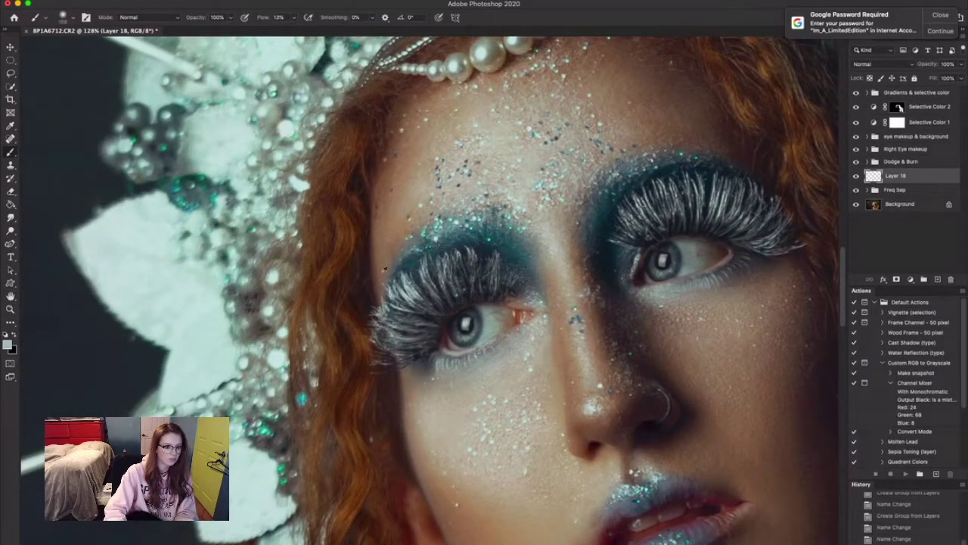
{"action": "key", "text": "["}
{"action": "mouse_move", "coordinate": [415, 301]}
{"action": "left_mouse_down"}
{"action": "mouse_move", "coordinate": [431, 310]}
{"action": "mouse_move", "coordinate": [392, 310]}
{"action": "left_mouse_up"}
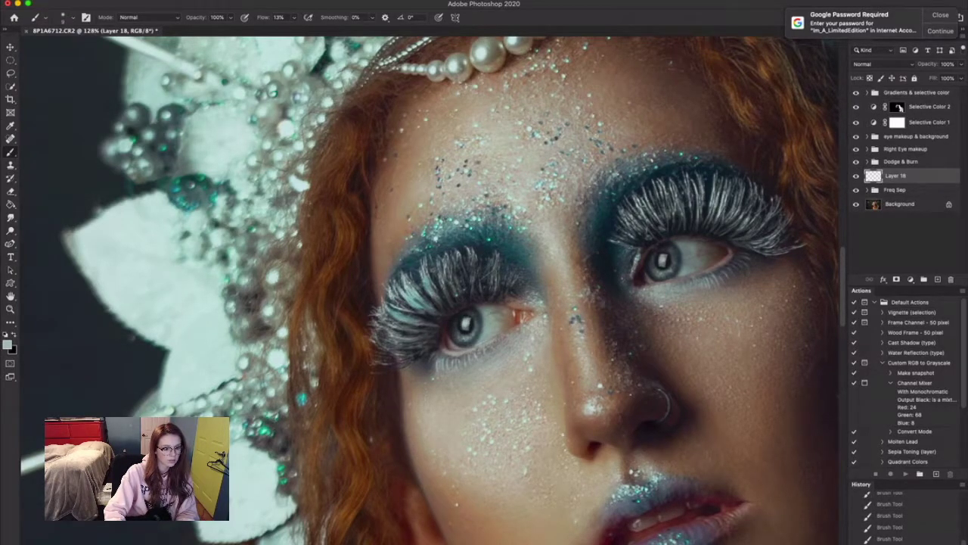
Move the painted lash layer to the top of the stack, set it to Overlay at 42% opacity and compare its effect
{"action": "left_click", "coordinate": [856, 177]}
{"action": "left_click_drag", "start_coordinate": [896, 177], "coordinate": [930, 66]}
{"action": "left_click", "coordinate": [856, 96]}
{"action": "left_click", "coordinate": [902, 65]}
{"action": "left_click", "coordinate": [877, 173]}
{"action": "key", "text": "z"}
{"action": "left_click_drag", "start_coordinate": [671, 357], "coordinate": [734, 353]}
{"action": "left_click", "coordinate": [855, 96]}
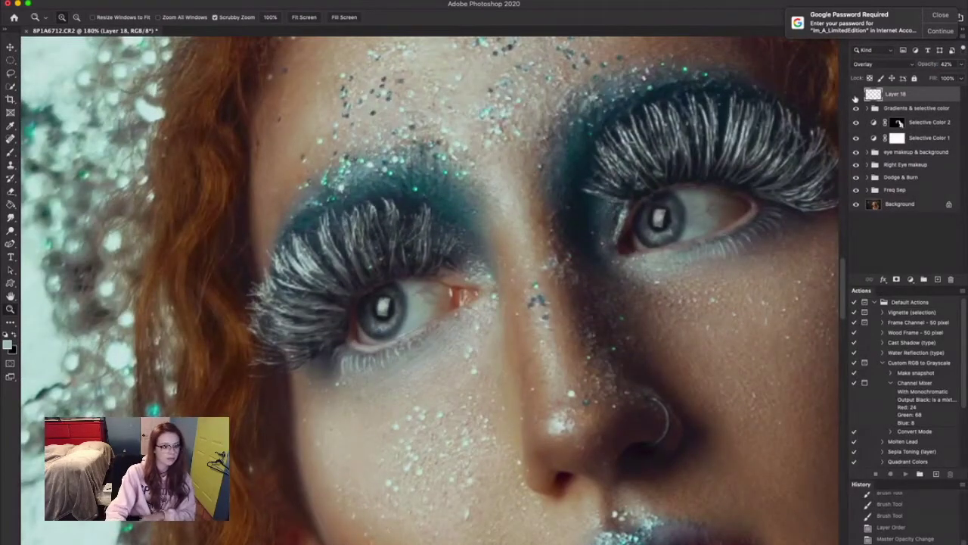
{"action": "left_click", "coordinate": [855, 96]}
On another new layer, clone nearby lashes over the sparse outer part of the image-left eye, sampling from All Layers
{"action": "left_click", "coordinate": [938, 280]}
{"action": "mouse_move", "coordinate": [315, 279]}
{"action": "left_mouse_down"}
{"action": "mouse_move", "coordinate": [434, 281]}
{"action": "mouse_move", "coordinate": [419, 281]}
{"action": "left_mouse_up"}
{"action": "left_click", "coordinate": [10, 165]}
{"action": "left_click", "coordinate": [11, 204]}
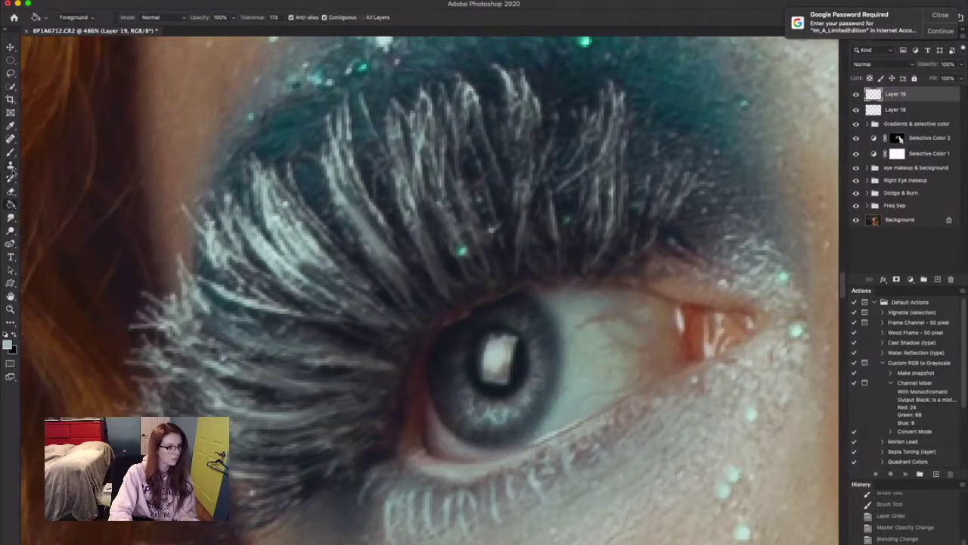
{"action": "left_click", "coordinate": [11, 165]}
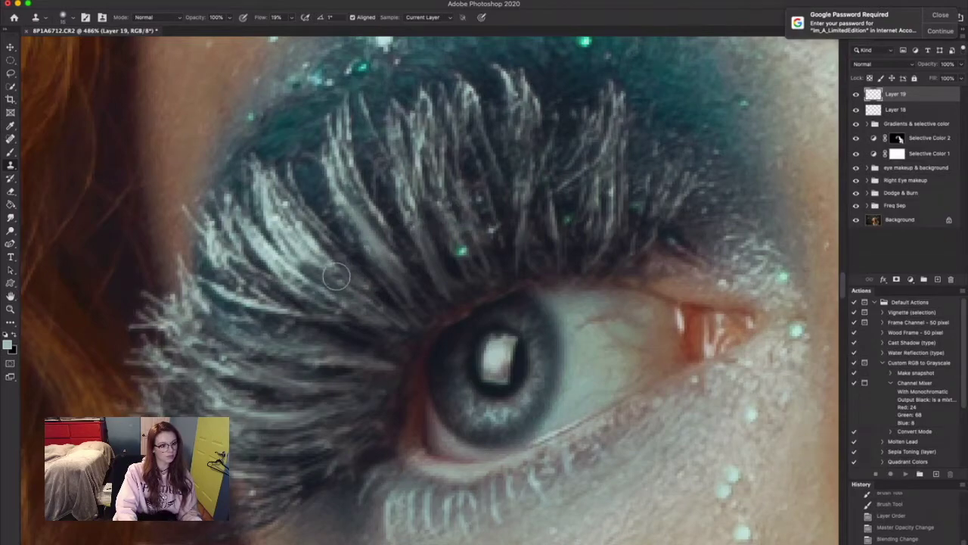
{"action": "left_click_drag", "start_coordinate": [308, 266], "coordinate": [344, 279]}
{"action": "left_click", "coordinate": [428, 18]}
{"action": "left_click", "coordinate": [424, 35]}
{"action": "left_click", "coordinate": [312, 253], "text": "alt"}
{"action": "left_click_drag", "start_coordinate": [328, 265], "coordinate": [347, 282]}
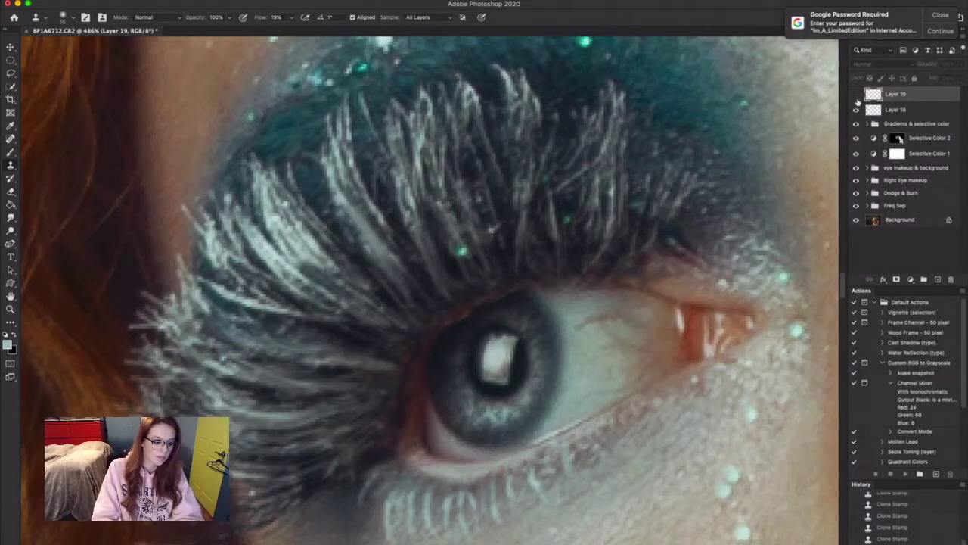
Brush grey strokes over the outer lashes on a new layer, keep it in Normal blending at 49% opacity and review the whole portrait
{"action": "key", "text": "z"}
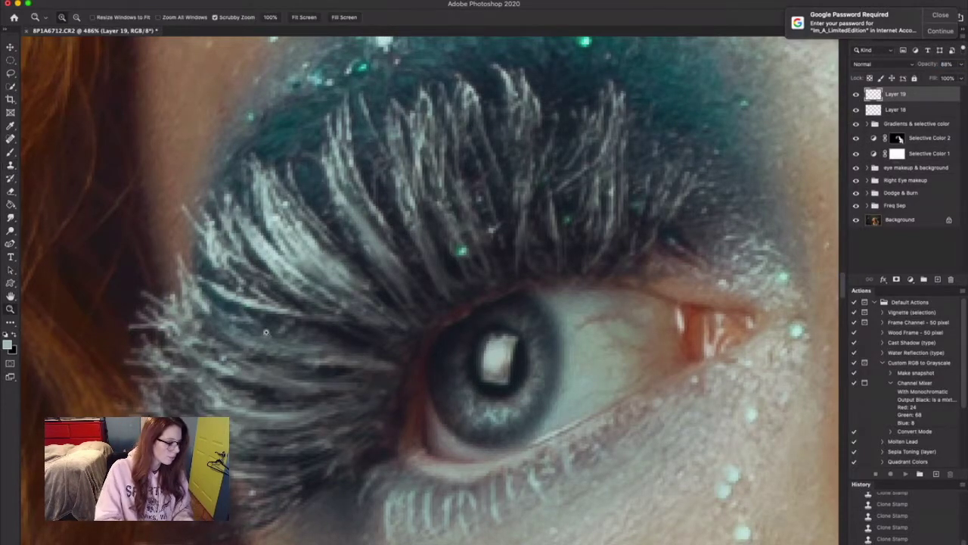
{"action": "left_click_drag", "start_coordinate": [330, 339], "coordinate": [261, 344]}
{"action": "left_click_drag", "start_coordinate": [370, 350], "coordinate": [265, 353]}
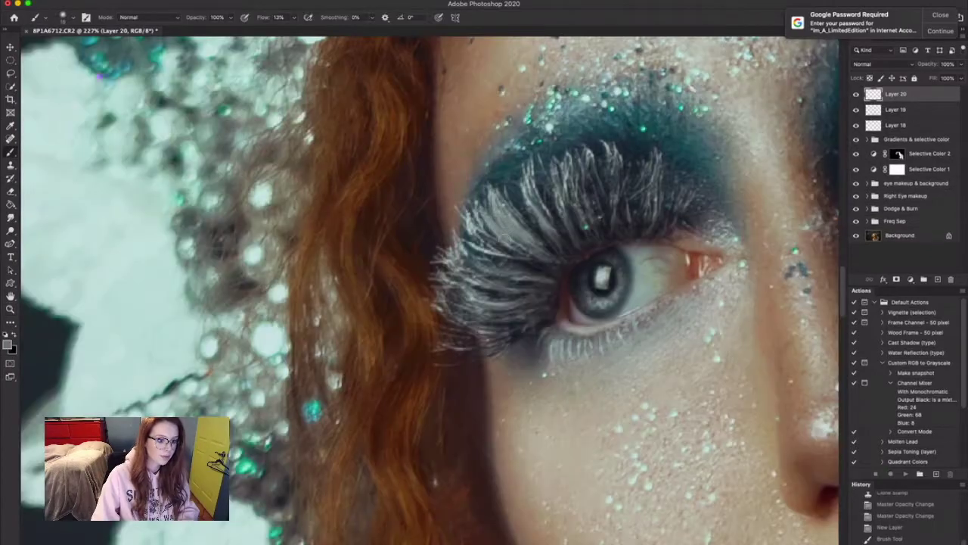
{"action": "left_click", "coordinate": [870, 63]}
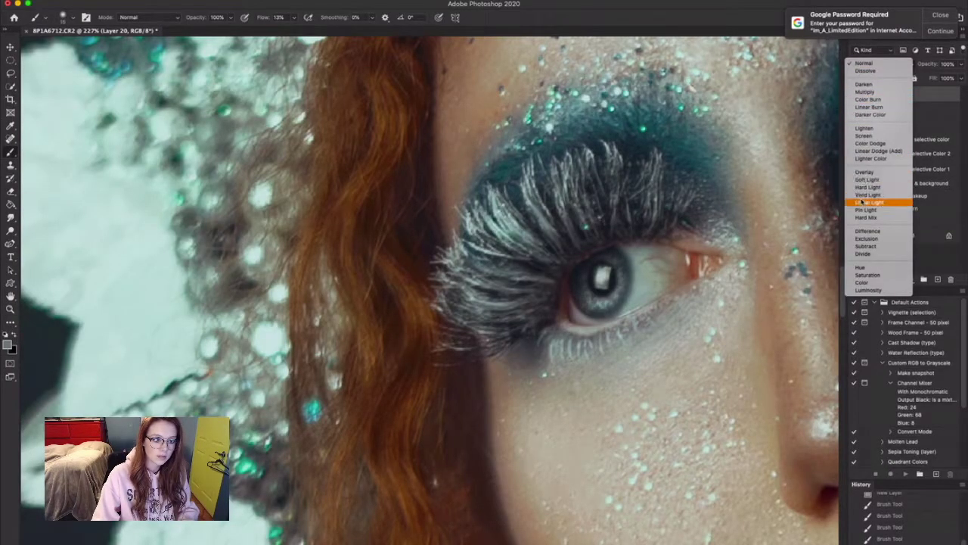
{"action": "left_click_drag", "start_coordinate": [931, 66], "coordinate": [920, 67]}
{"action": "key", "text": "z"}
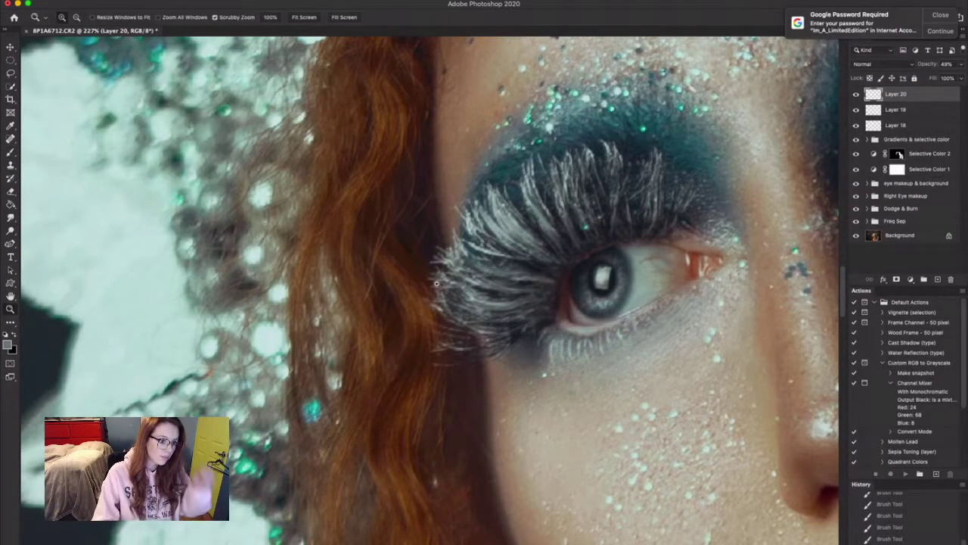
{"action": "left_click_drag", "start_coordinate": [648, 349], "coordinate": [496, 341]}
{"action": "left_click", "coordinate": [761, 370]}
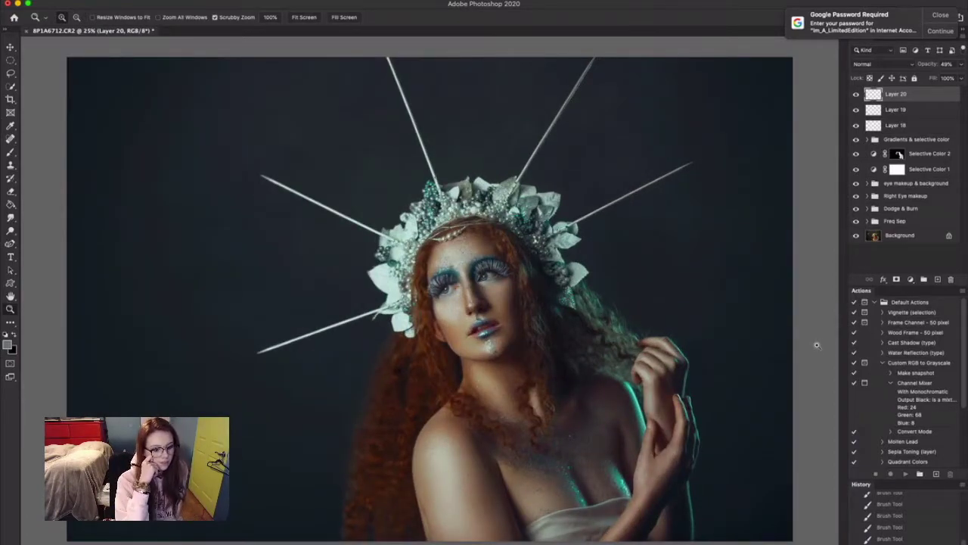
Add a new layer above Layer 20 and try a brush stroke down the image-left upper arm, undoing it
{"action": "left_click_drag", "start_coordinate": [452, 516], "coordinate": [512, 516]}
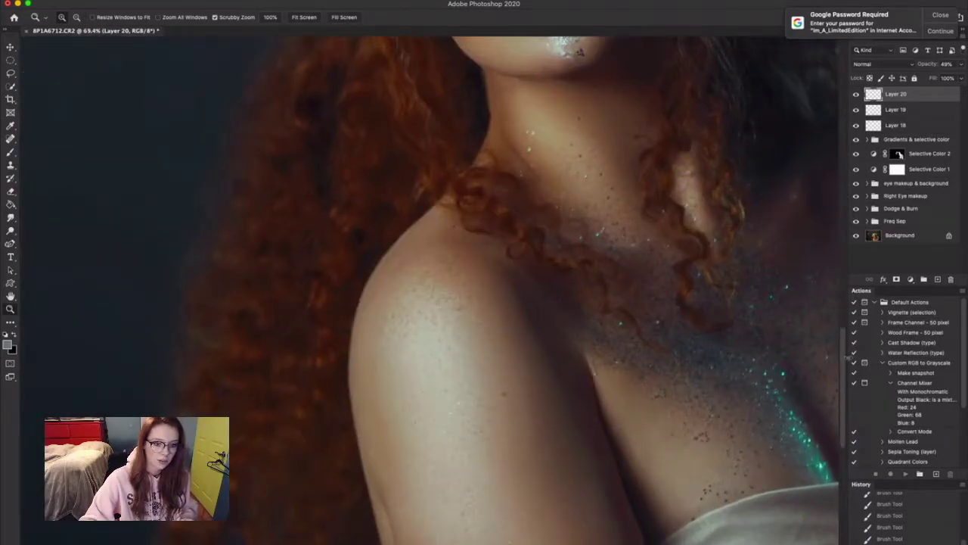
{"action": "scroll", "coordinate": [583, 331], "scroll_direction": "down", "scroll_amount": 3}
{"action": "key", "text": "alt+shift+super+n"}
{"action": "key", "text": "shift+b"}
{"action": "right_click", "coordinate": [11, 151]}
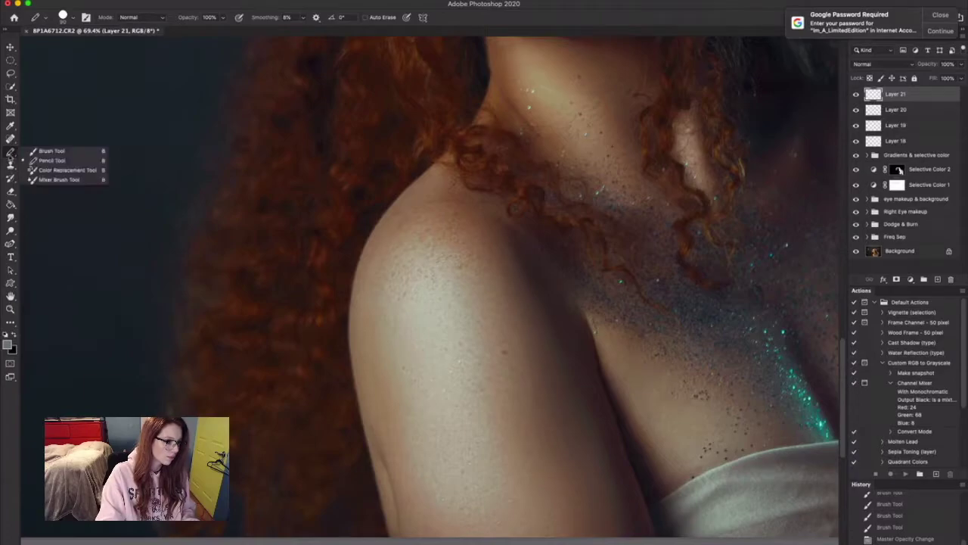
{"action": "left_click", "coordinate": [45, 151]}
{"action": "left_click_drag", "start_coordinate": [374, 290], "coordinate": [421, 462]}
{"action": "key", "text": "super+z"}
Brush sampled skin tones over the image-left shoulder and upper arm on the new layer to smooth the shiny skin
{"action": "left_click", "coordinate": [410, 335], "text": "alt"}
{"action": "left_click", "coordinate": [390, 358], "text": "alt"}
{"action": "left_click", "coordinate": [366, 295], "text": "alt"}
{"action": "mouse_move", "coordinate": [393, 265]}
{"action": "left_mouse_down"}
{"action": "mouse_move", "coordinate": [369, 291]}
{"action": "mouse_move", "coordinate": [394, 411]}
{"action": "mouse_move", "coordinate": [410, 401]}
{"action": "mouse_move", "coordinate": [395, 425]}
{"action": "mouse_move", "coordinate": [432, 479]}
{"action": "mouse_move", "coordinate": [436, 522]}
{"action": "left_mouse_up"}
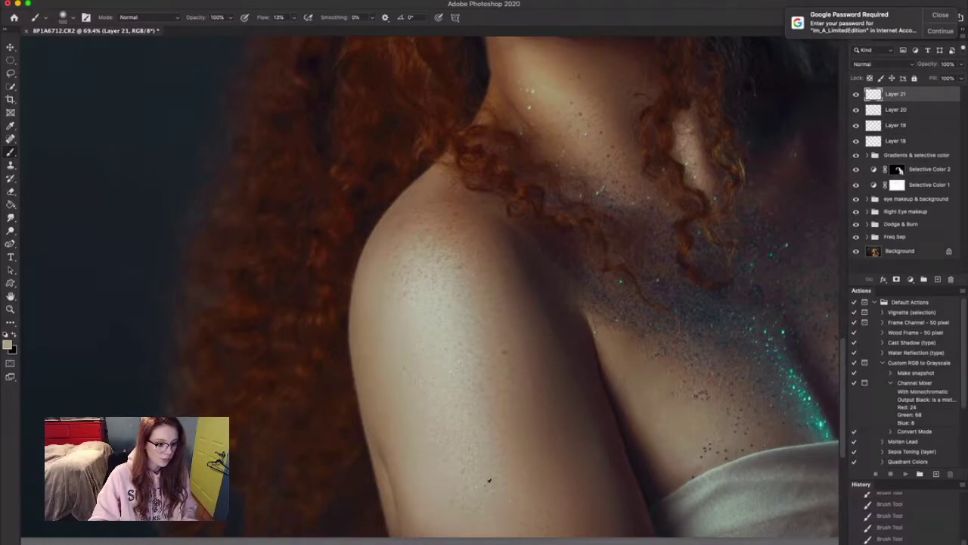
{"action": "left_click", "coordinate": [506, 371], "text": "alt"}
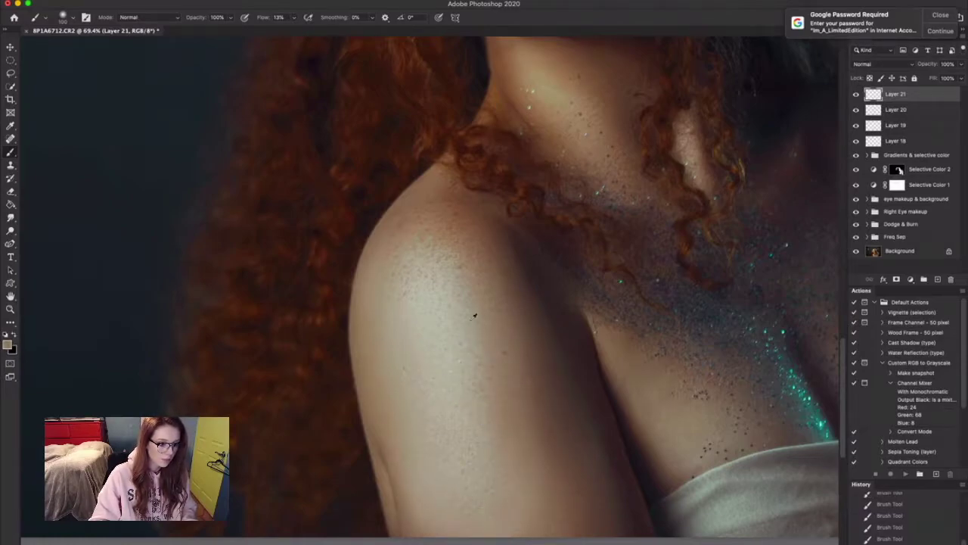
{"action": "left_click", "coordinate": [412, 250], "text": "alt"}
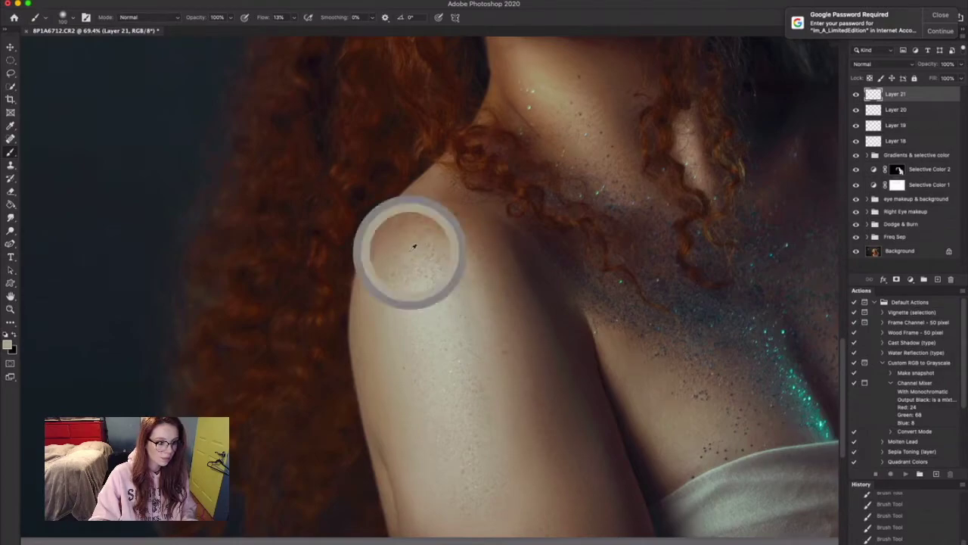
{"action": "left_click", "coordinate": [579, 368], "text": "alt"}
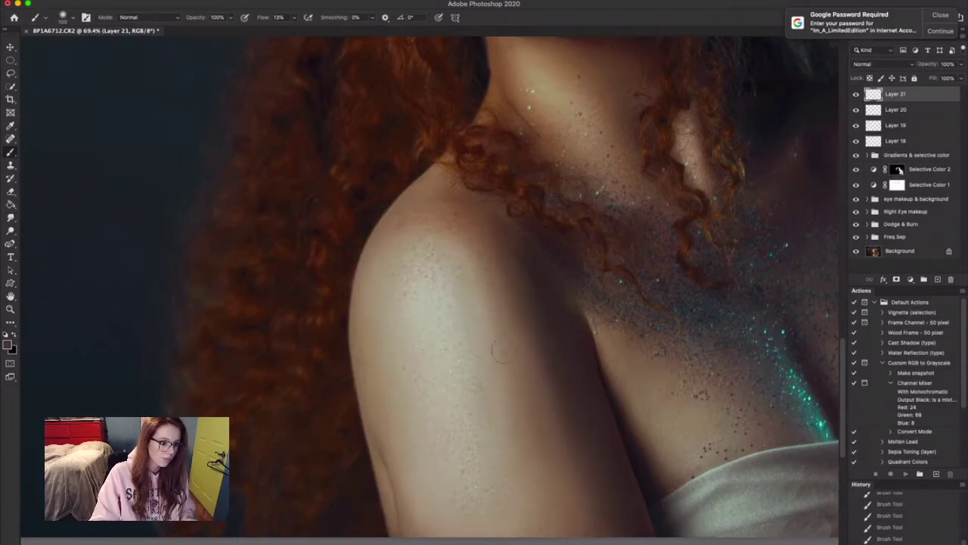
Sample another skin tone from the arm, reduce the shoulder paint layer's opacity to 73% and check the blend
{"action": "key", "text": "h"}
{"action": "key", "text": "super+space"}
{"action": "mouse_move", "coordinate": [658, 251]}
{"action": "left_mouse_down"}
{"action": "mouse_move", "coordinate": [475, 401]}
{"action": "mouse_move", "coordinate": [472, 453]}
{"action": "left_mouse_up"}
{"action": "left_click", "coordinate": [464, 438], "text": "alt"}
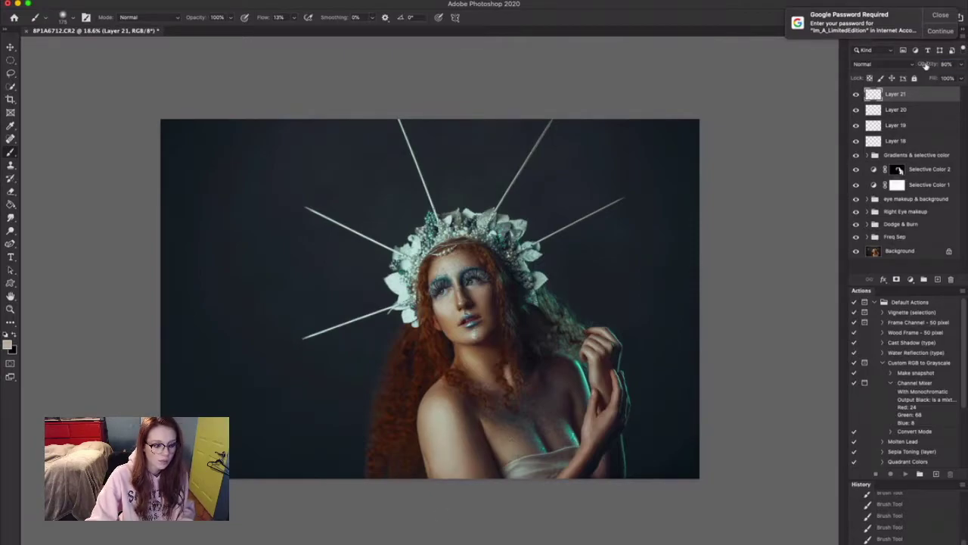
{"action": "left_click_drag", "start_coordinate": [925, 66], "coordinate": [919, 66]}
{"action": "key", "text": "super+space"}
{"action": "left_click_drag", "start_coordinate": [464, 416], "coordinate": [502, 493]}
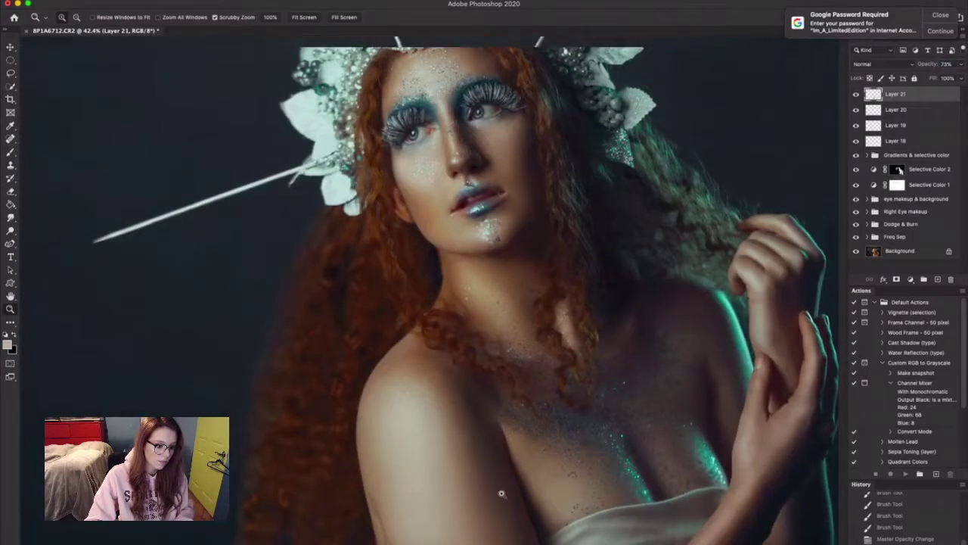
On another new layer, brush sampled skin tones over the image-left arm and the shadowed area beside the shoulder
{"action": "key", "text": "super+minus"}
{"action": "key", "text": "super+minus"}
{"action": "key", "text": "super+minus"}
{"action": "left_click", "coordinate": [938, 279]}
{"action": "key", "text": "b"}
{"action": "key", "text": "x"}
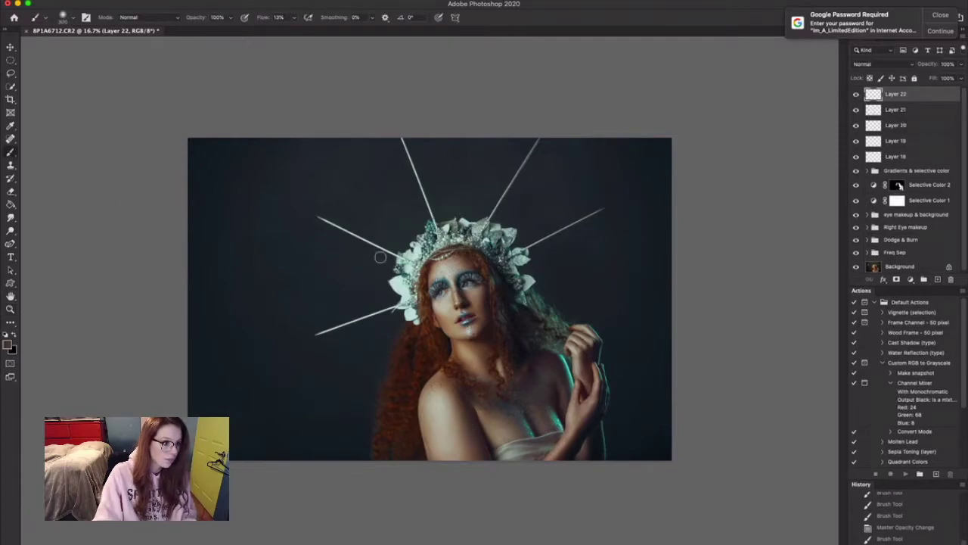
{"action": "left_click", "coordinate": [436, 429], "text": "alt"}
{"action": "mouse_move", "coordinate": [433, 424]}
{"action": "left_mouse_down"}
{"action": "mouse_move", "coordinate": [427, 398]}
{"action": "mouse_move", "coordinate": [428, 416]}
{"action": "mouse_move", "coordinate": [463, 415]}
{"action": "left_mouse_up"}
{"action": "left_click", "coordinate": [460, 392], "text": "alt"}
{"action": "mouse_move", "coordinate": [463, 416]}
{"action": "left_mouse_down"}
{"action": "mouse_move", "coordinate": [461, 397]}
{"action": "mouse_move", "coordinate": [475, 433]}
{"action": "left_mouse_up"}
{"action": "left_click", "coordinate": [460, 393], "text": "alt"}
{"action": "left_click", "coordinate": [444, 391], "text": "alt"}
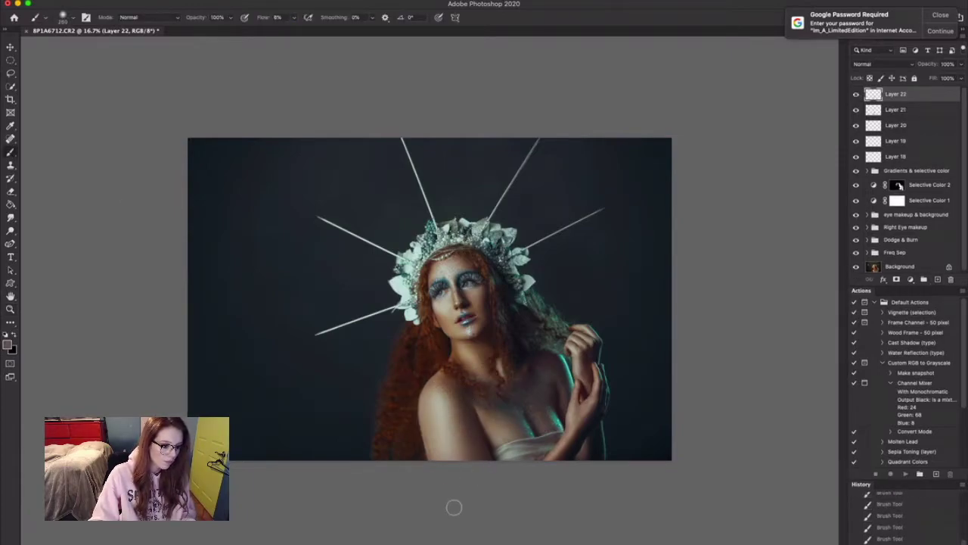
Lower Layer 22's opacity to 70% while judging the whole portrait
{"action": "left_click", "coordinate": [11, 309]}
{"action": "key", "text": "super+minus"}
{"action": "key", "text": "super+minus"}
{"action": "key", "text": "super+plus"}
{"action": "left_click_drag", "start_coordinate": [933, 66], "coordinate": [927, 69]}
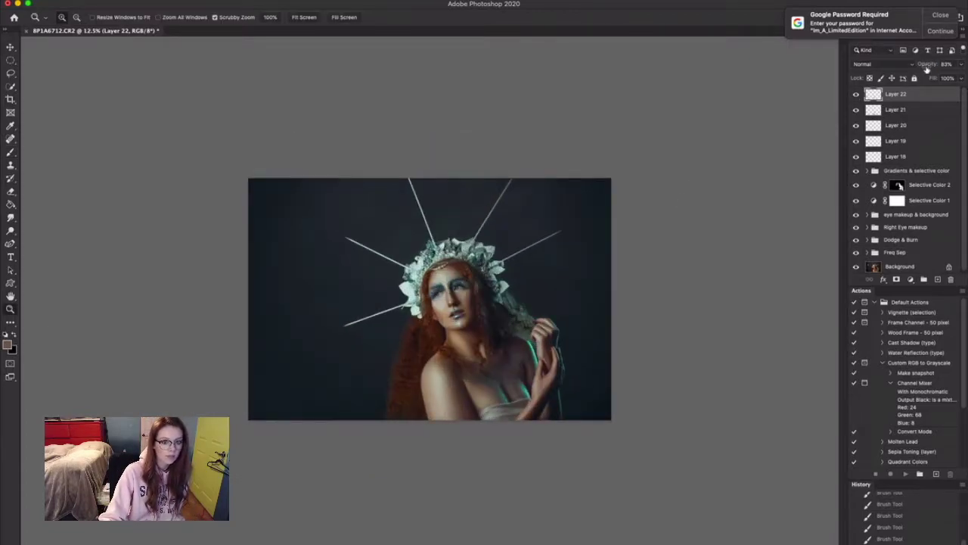
Add a new layer and brush a soft white highlight on the image-left cheek using a smaller brush
{"action": "key", "text": "super+plus"}
{"action": "key", "text": "super+plus"}
{"action": "left_click_drag", "start_coordinate": [533, 297], "coordinate": [532, 316]}
{"action": "left_click", "coordinate": [938, 280]}
{"action": "left_click_drag", "start_coordinate": [454, 321], "coordinate": [484, 322]}
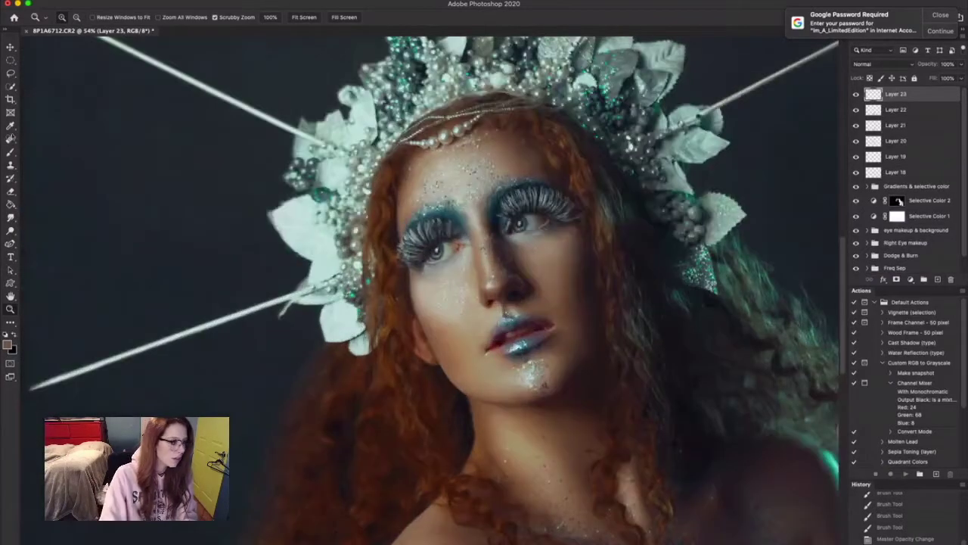
{"action": "left_click", "coordinate": [11, 153]}
{"action": "key", "text": "d"}
{"action": "key", "text": "x"}
{"action": "key", "text": "bracketleft"}
{"action": "key", "text": "bracketleft"}
{"action": "key", "text": "bracketleft"}
{"action": "key", "text": "bracketleft"}
{"action": "key", "text": "bracketleft"}
{"action": "key", "text": "bracketleft"}
{"action": "key", "text": "bracketleft"}
{"action": "key", "text": "bracketleft"}
{"action": "left_click_drag", "start_coordinate": [428, 290], "coordinate": [437, 301]}
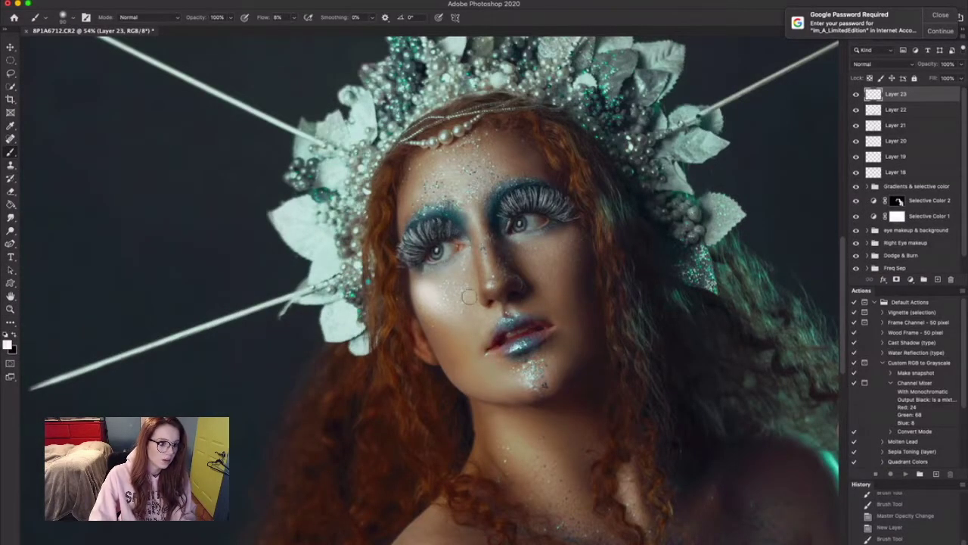
Try white strokes below the outer corner of the image-right eye, undo them and repaint with 5% flow and a larger brush
{"action": "left_click_drag", "start_coordinate": [558, 251], "coordinate": [560, 245]}
{"action": "left_click_drag", "start_coordinate": [562, 235], "coordinate": [559, 247]}
{"action": "key", "text": "super+z"}
{"action": "key", "text": "super+z"}
{"action": "left_click_drag", "start_coordinate": [266, 17], "coordinate": [263, 18]}
{"action": "key", "text": "bracketright"}
{"action": "left_click_drag", "start_coordinate": [564, 236], "coordinate": [560, 257]}
{"action": "left_click_drag", "start_coordinate": [560, 257], "coordinate": [549, 261]}
Try a different opacity and blending mode on the white highlight layer, and discard that layer
{"action": "left_click_drag", "start_coordinate": [931, 65], "coordinate": [885, 65]}
{"action": "left_click", "coordinate": [883, 64]}
{"action": "left_click", "coordinate": [875, 171]}
{"action": "key", "text": "z"}
{"action": "key", "text": "super+0"}
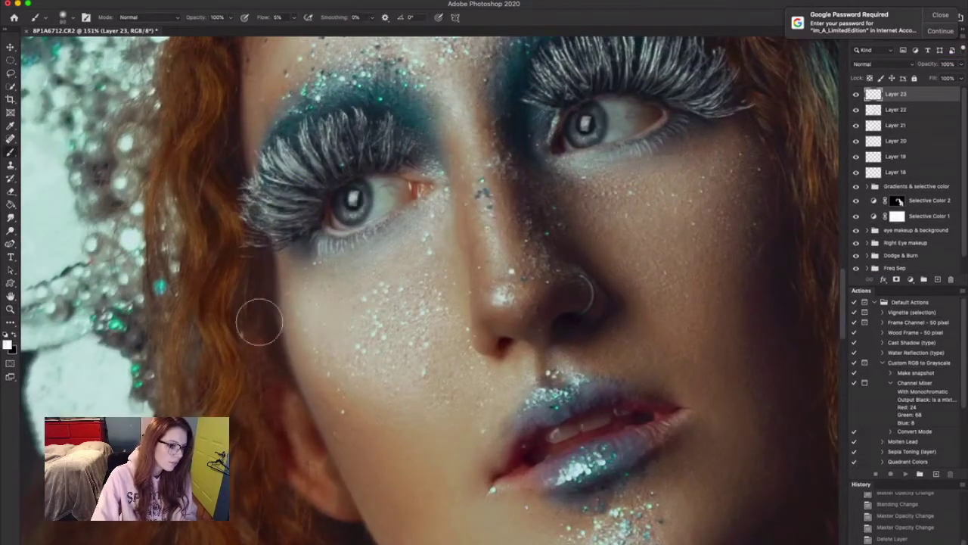
Try brushing a white highlight on the image-left cheek on a fresh layer, adjust its opacity, and delete the layer
{"action": "mouse_move", "coordinate": [313, 314]}
{"action": "left_mouse_down"}
{"action": "mouse_move", "coordinate": [358, 346]}
{"action": "mouse_move", "coordinate": [283, 345]}
{"action": "left_mouse_up"}
{"action": "key", "text": "z"}
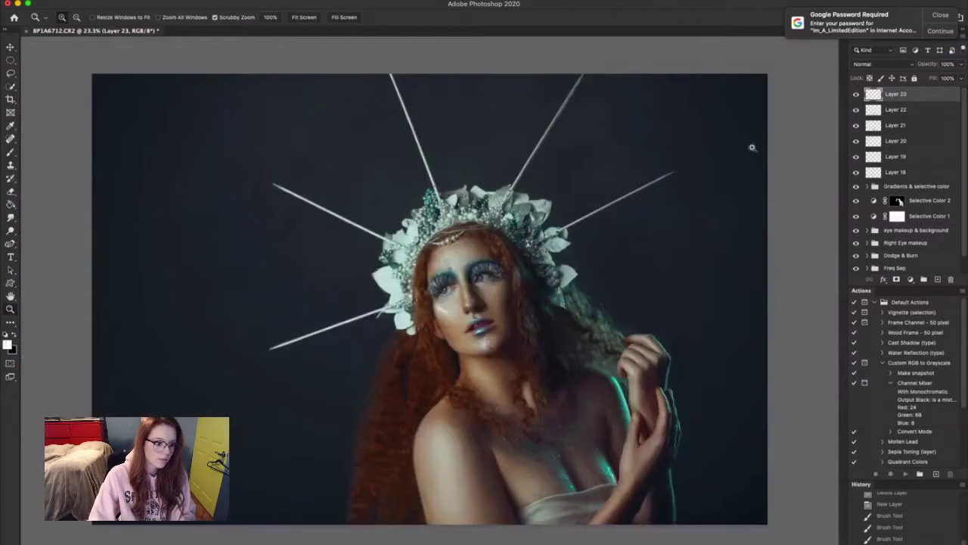
{"action": "left_click_drag", "start_coordinate": [928, 66], "coordinate": [924, 69]}
{"action": "key", "text": "Delete"}
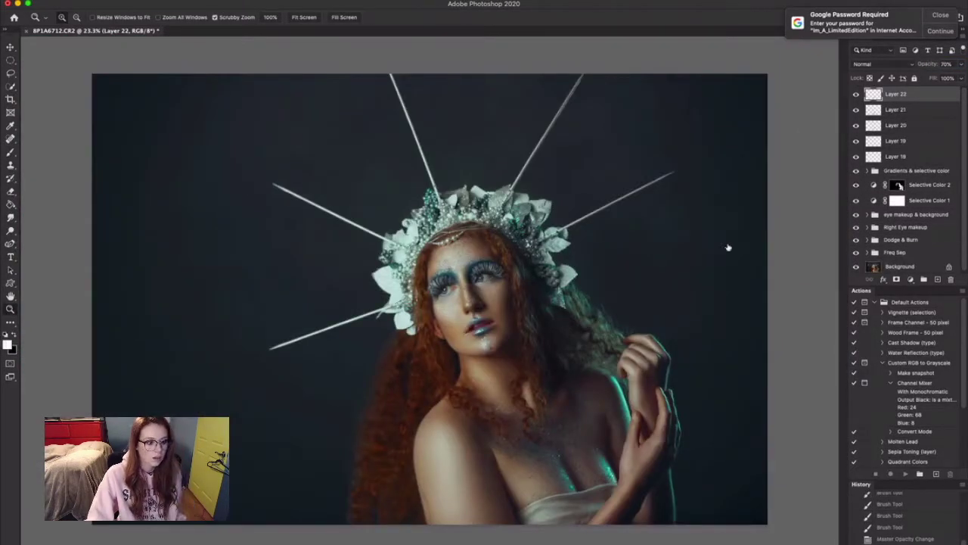
{"action": "left_click", "coordinate": [742, 309]}
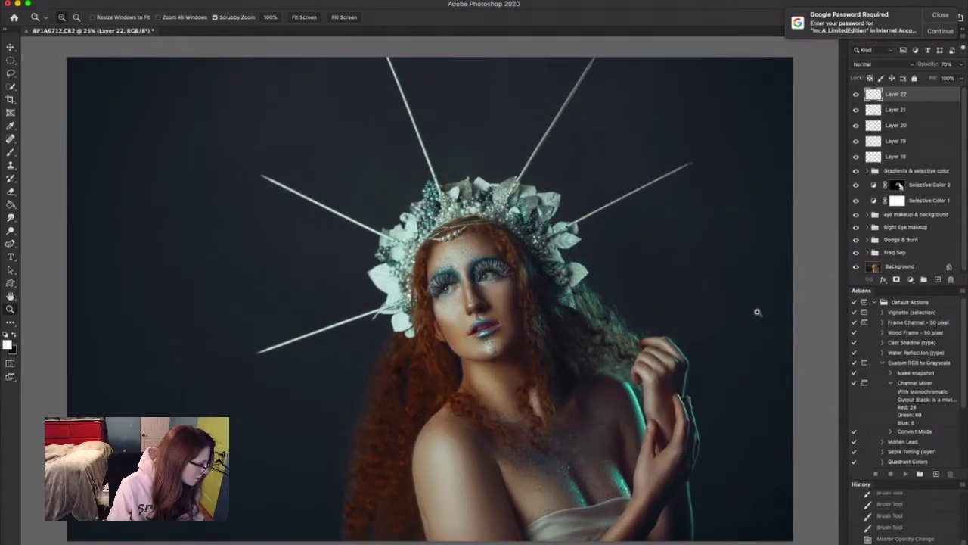